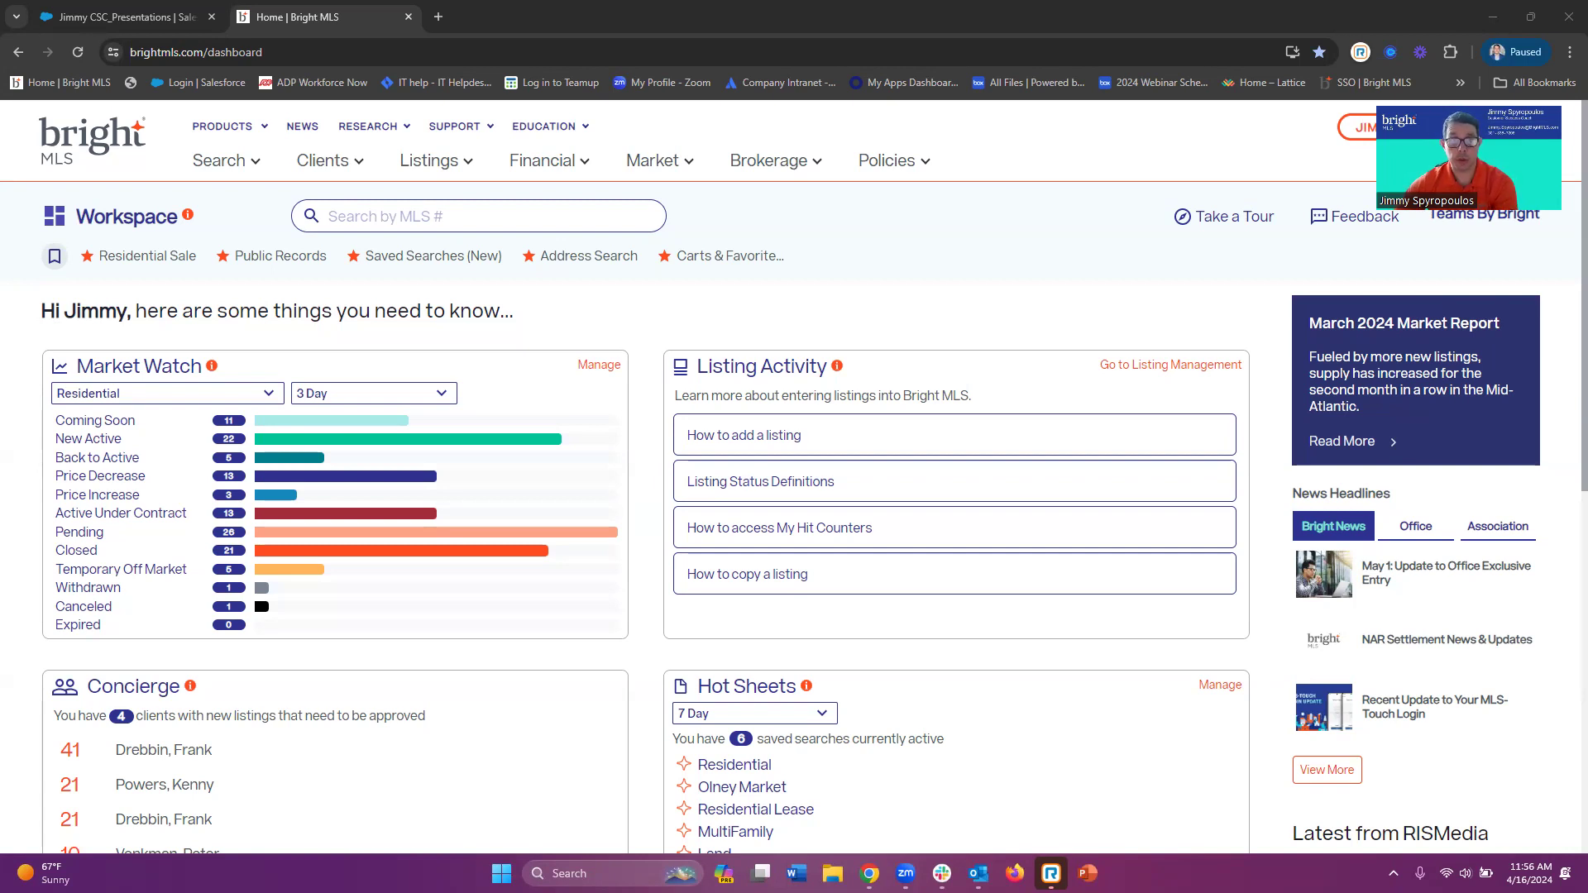
Start a Residential Sale property search from the Search menu
{"action": "left_click", "coordinate": [222, 162]}
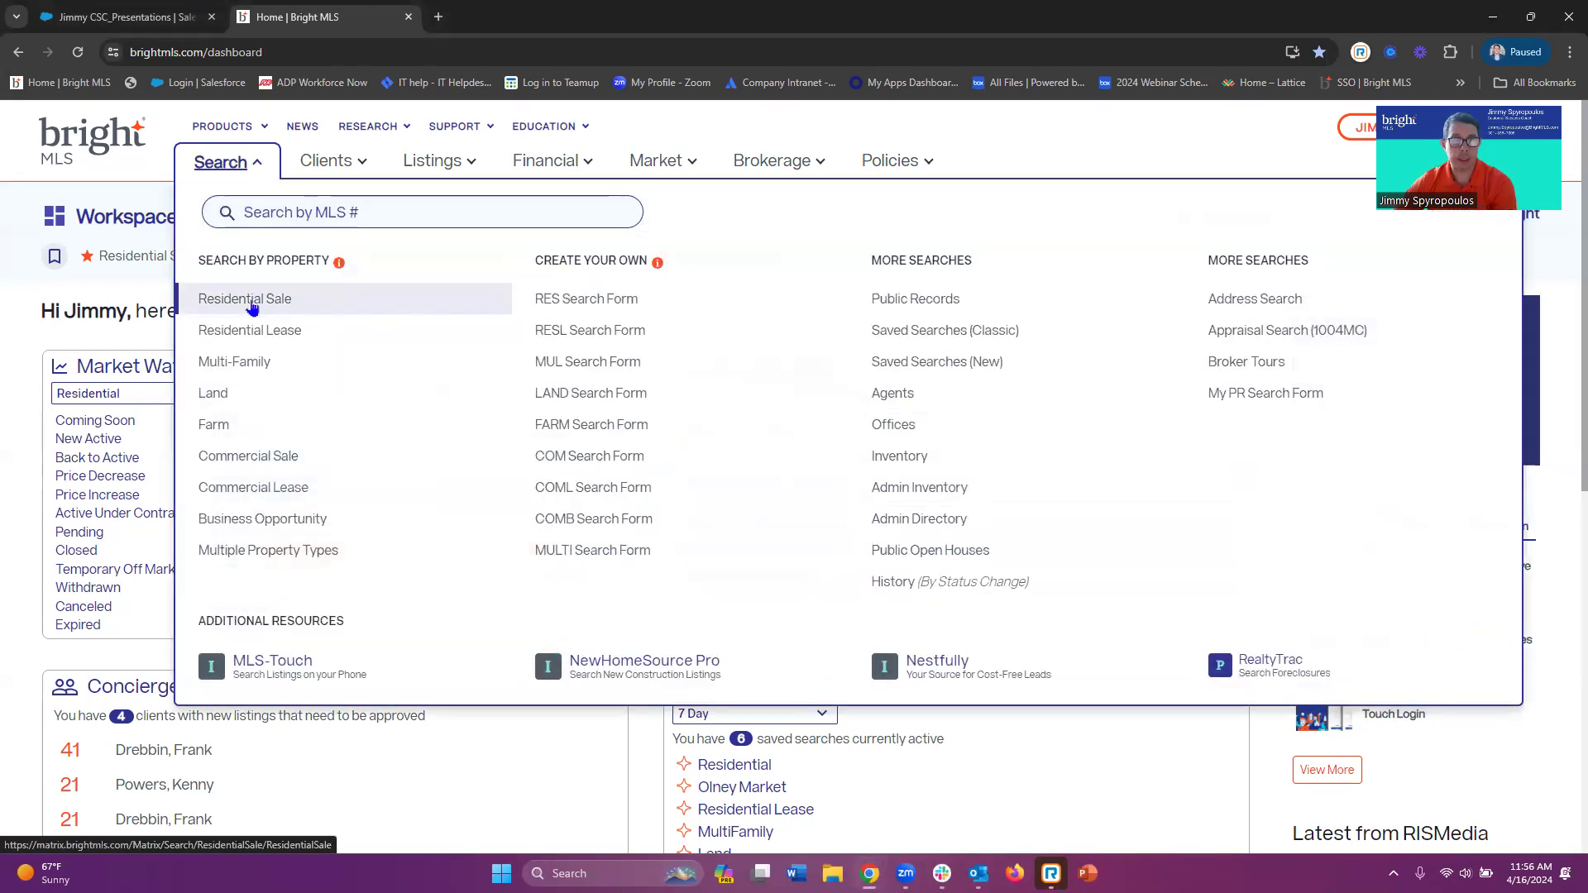
{"action": "left_click", "coordinate": [249, 301]}
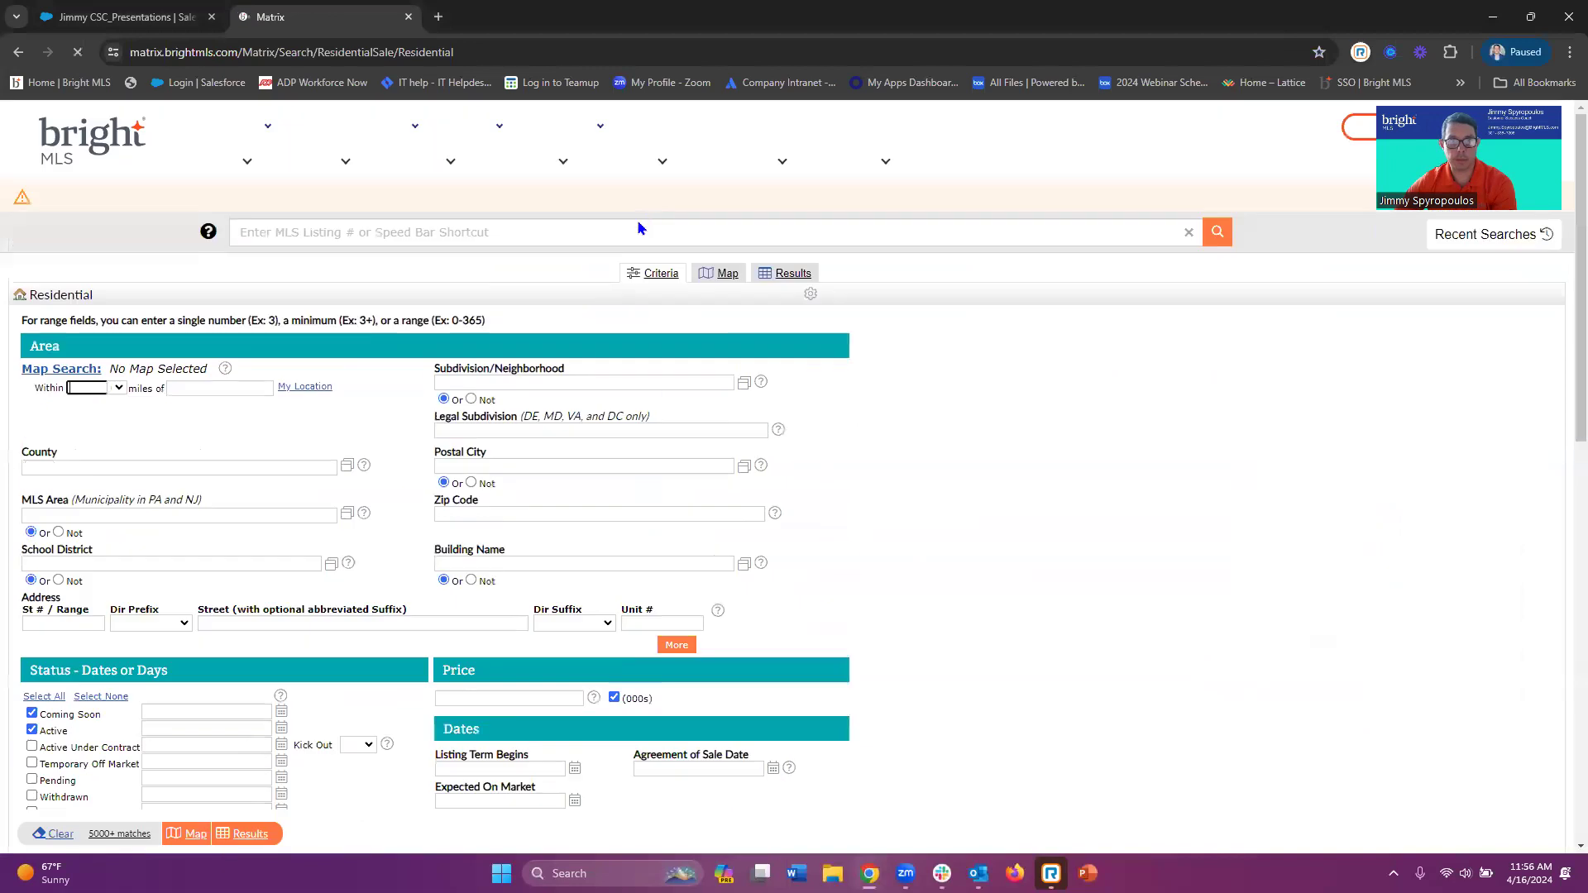
Show the Residential Sale results on the map and reset it to the system default view
{"action": "left_click", "coordinate": [723, 279]}
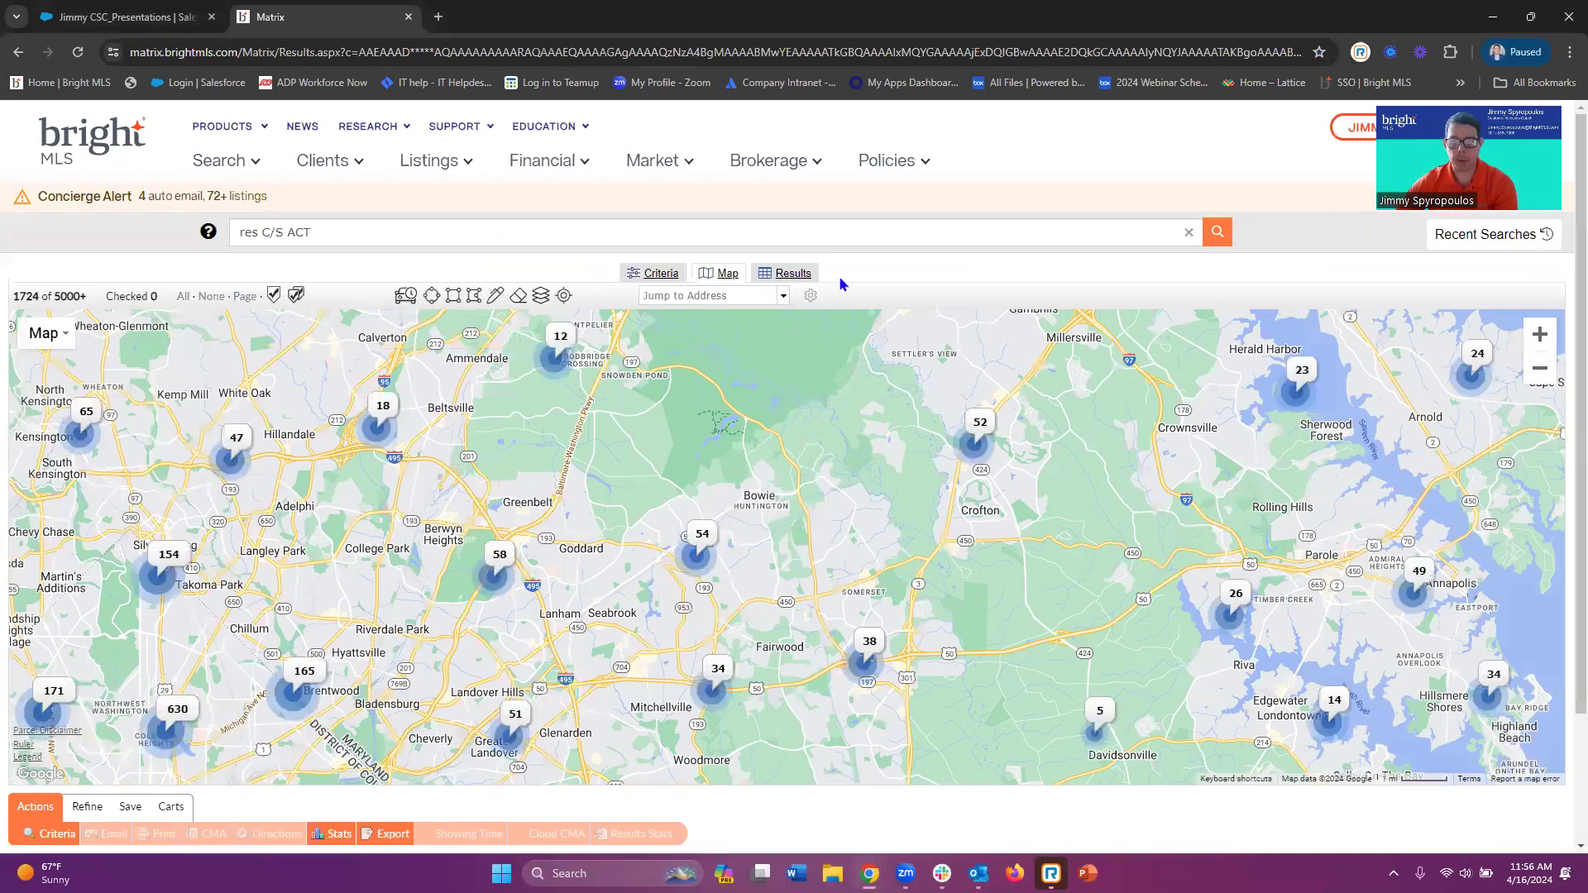
{"action": "left_click", "coordinate": [810, 296]}
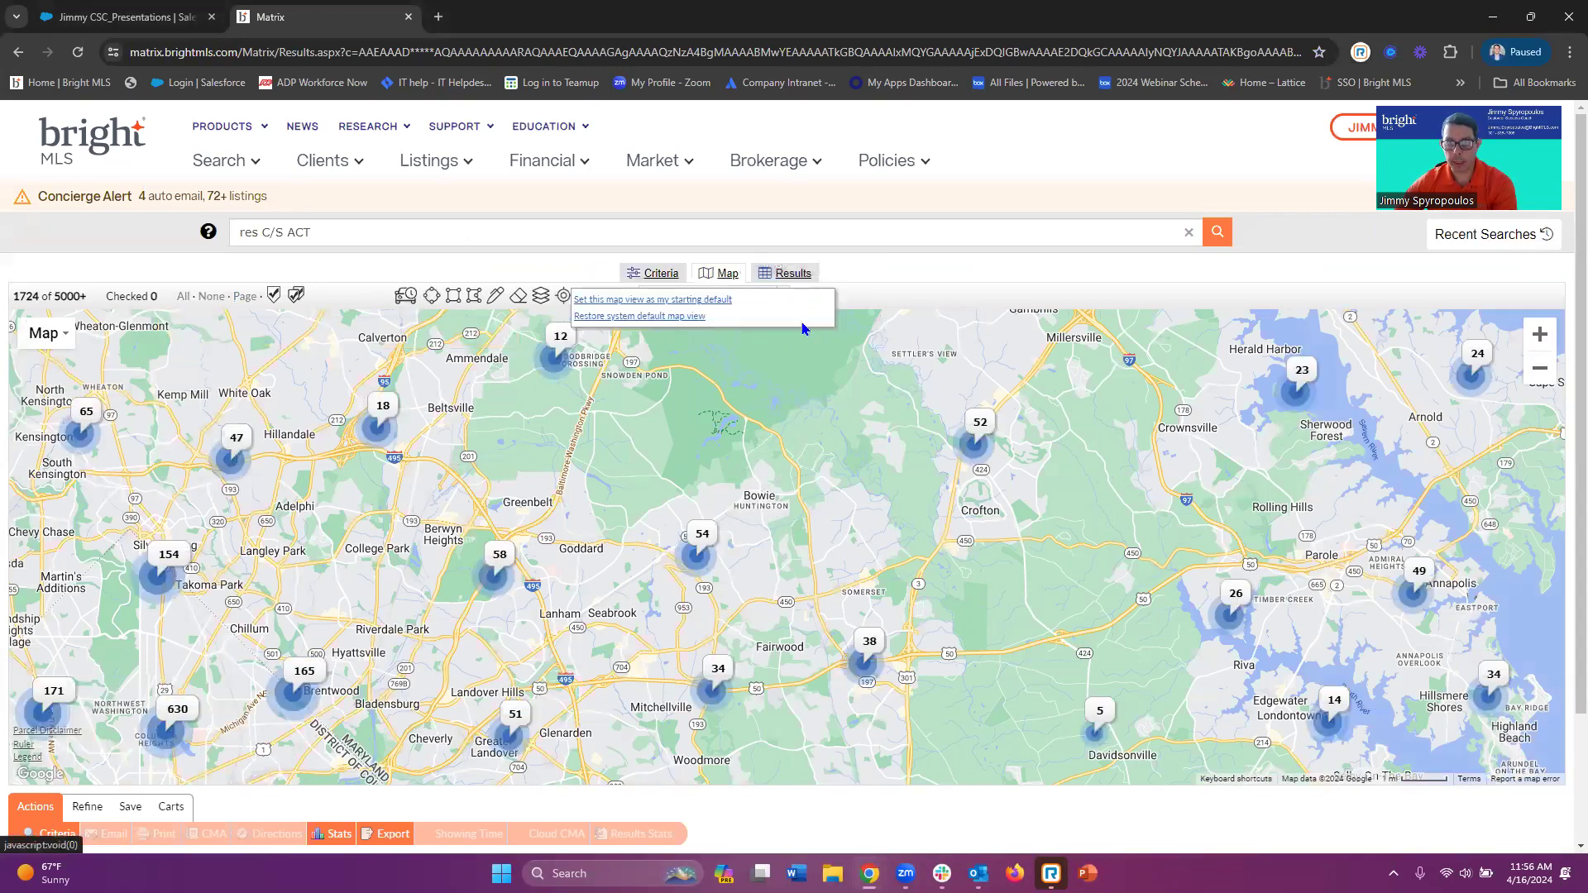
{"action": "left_click", "coordinate": [670, 316]}
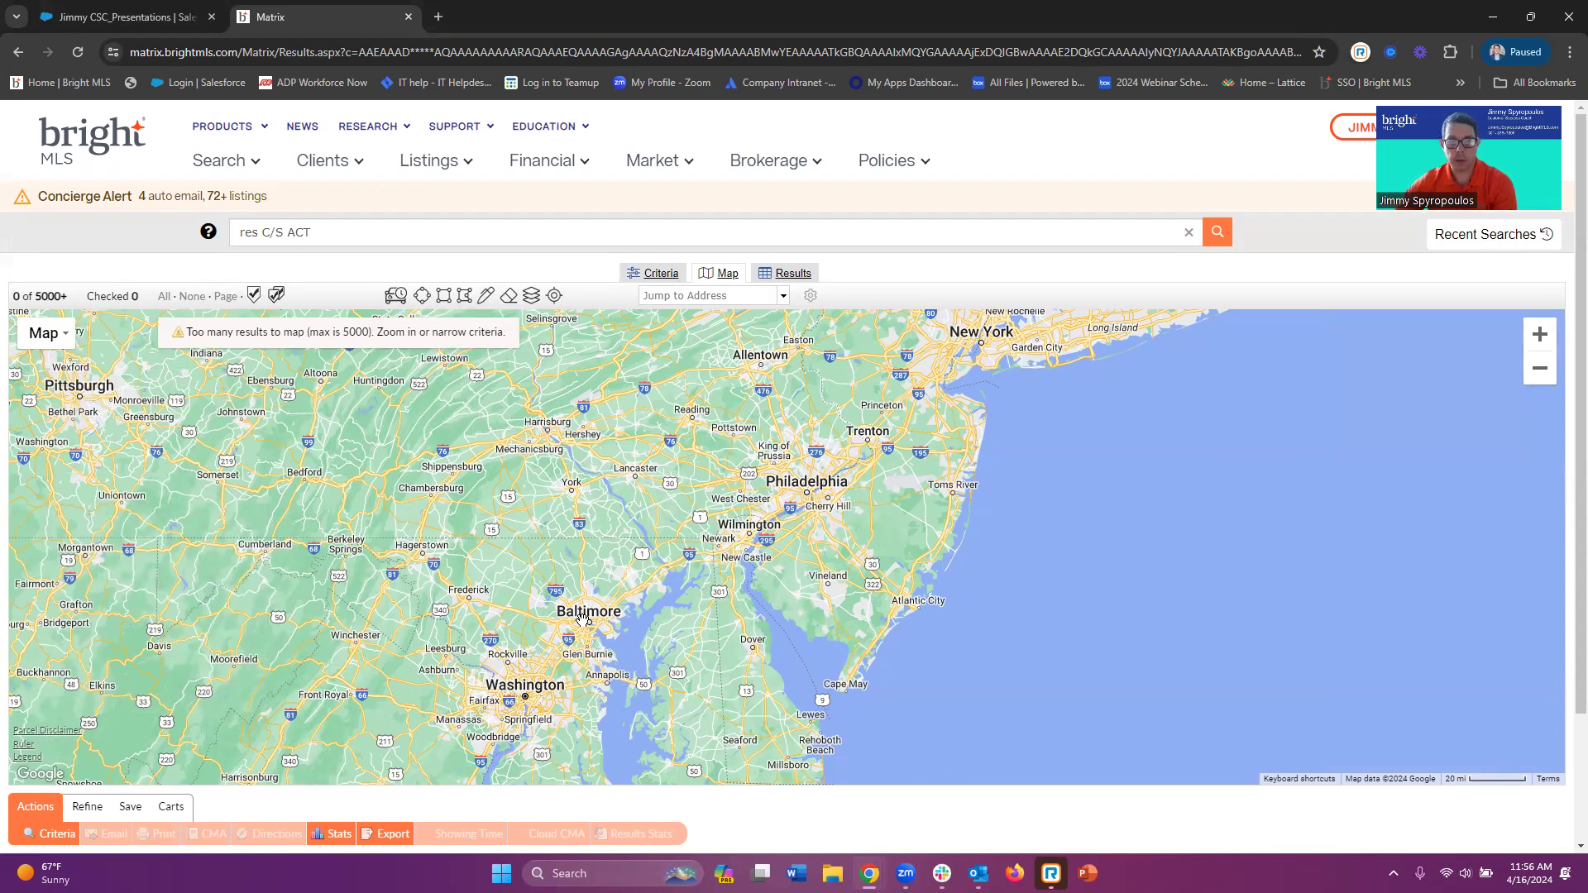
Zoom in near Sunshine, save it as the starting default map view, and return to the dashboard
{"action": "scroll", "coordinate": [579, 612], "scroll_direction": "up", "scroll_amount": 1}
{"action": "scroll", "coordinate": [581, 609], "scroll_direction": "up", "scroll_amount": 1}
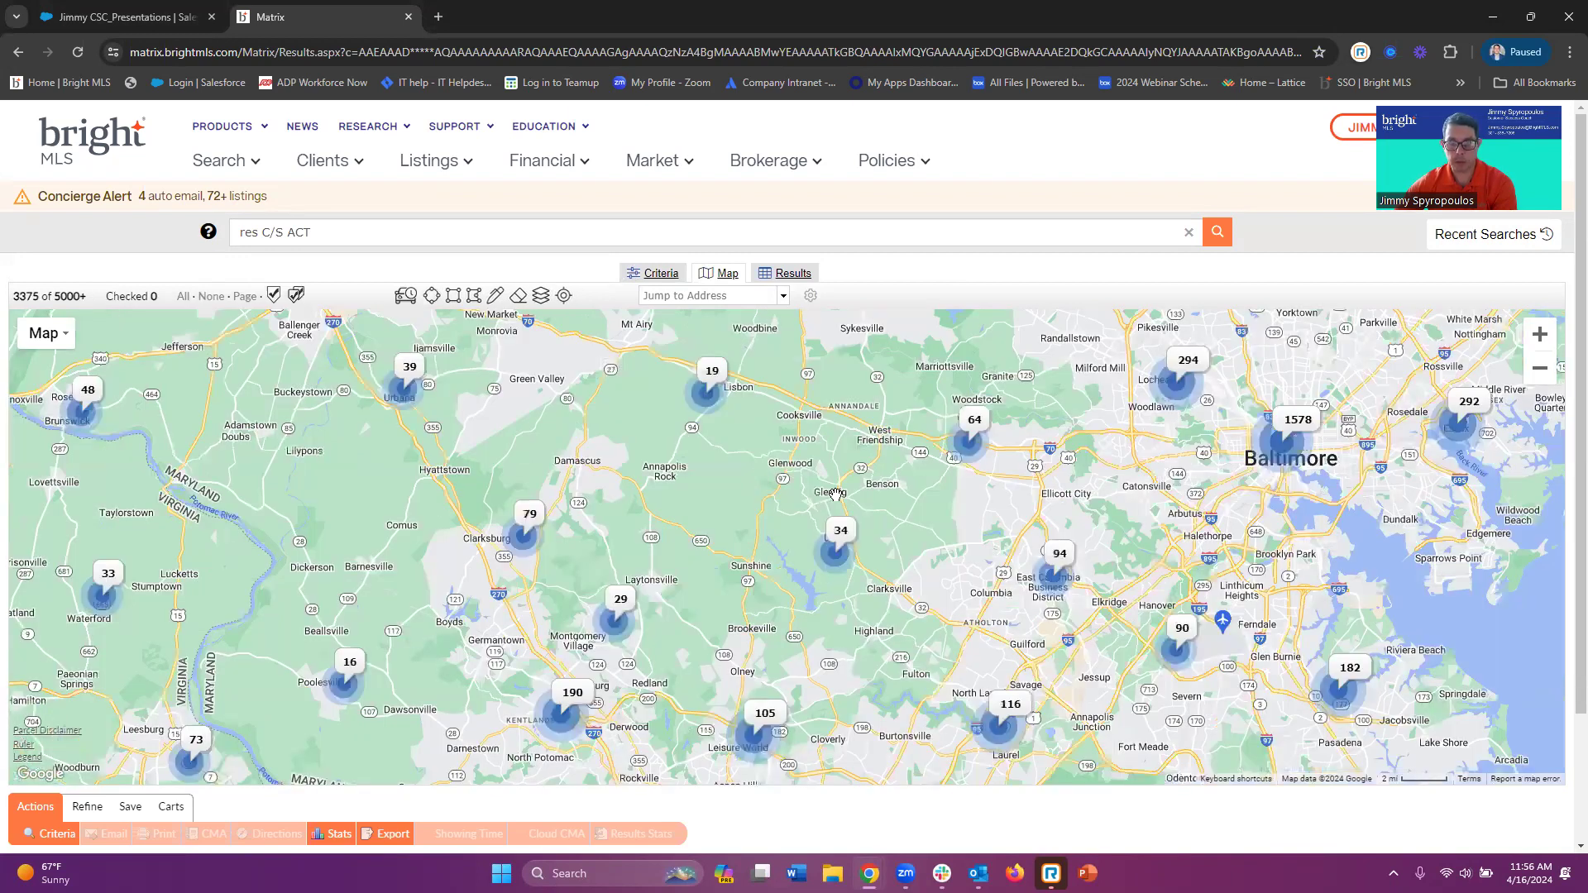
{"action": "scroll", "coordinate": [836, 440], "scroll_direction": "up", "scroll_amount": 1}
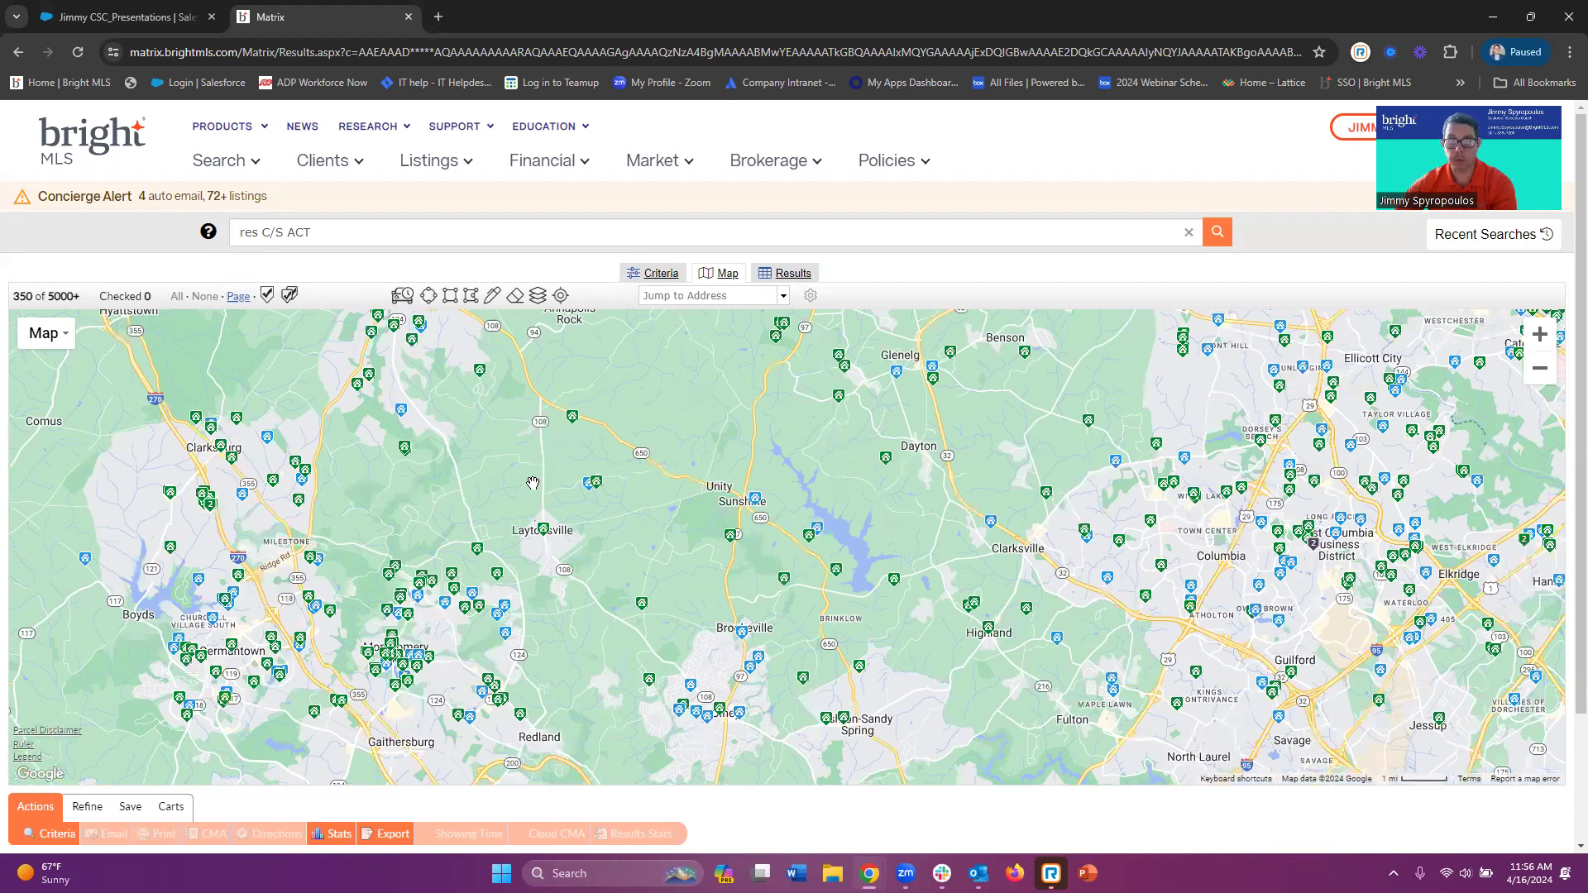
{"action": "left_click", "coordinate": [811, 297]}
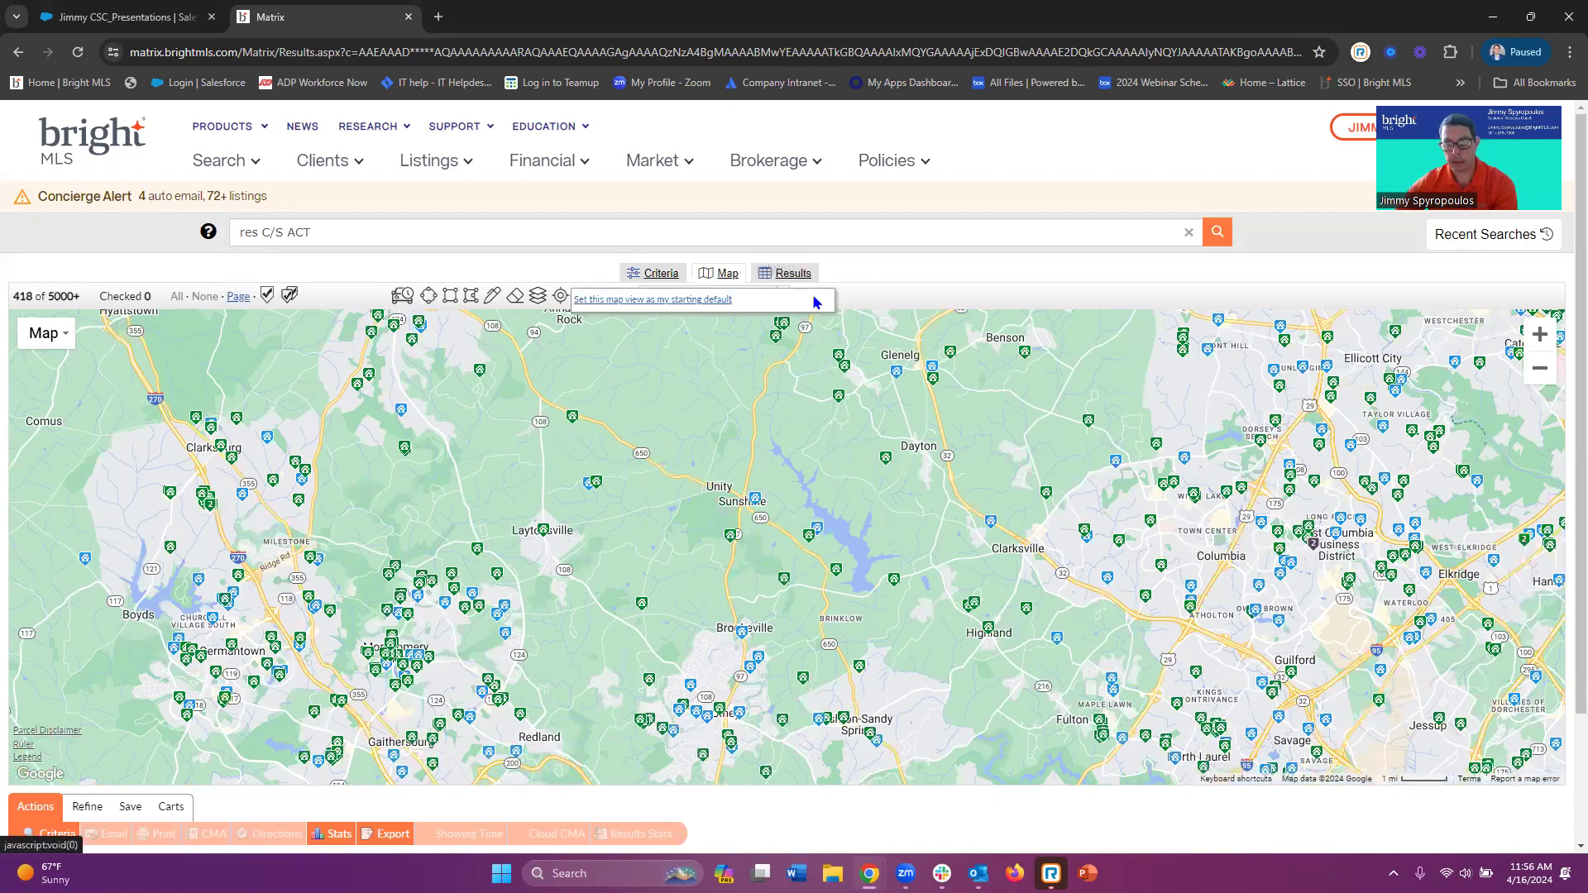
{"action": "left_click", "coordinate": [639, 301]}
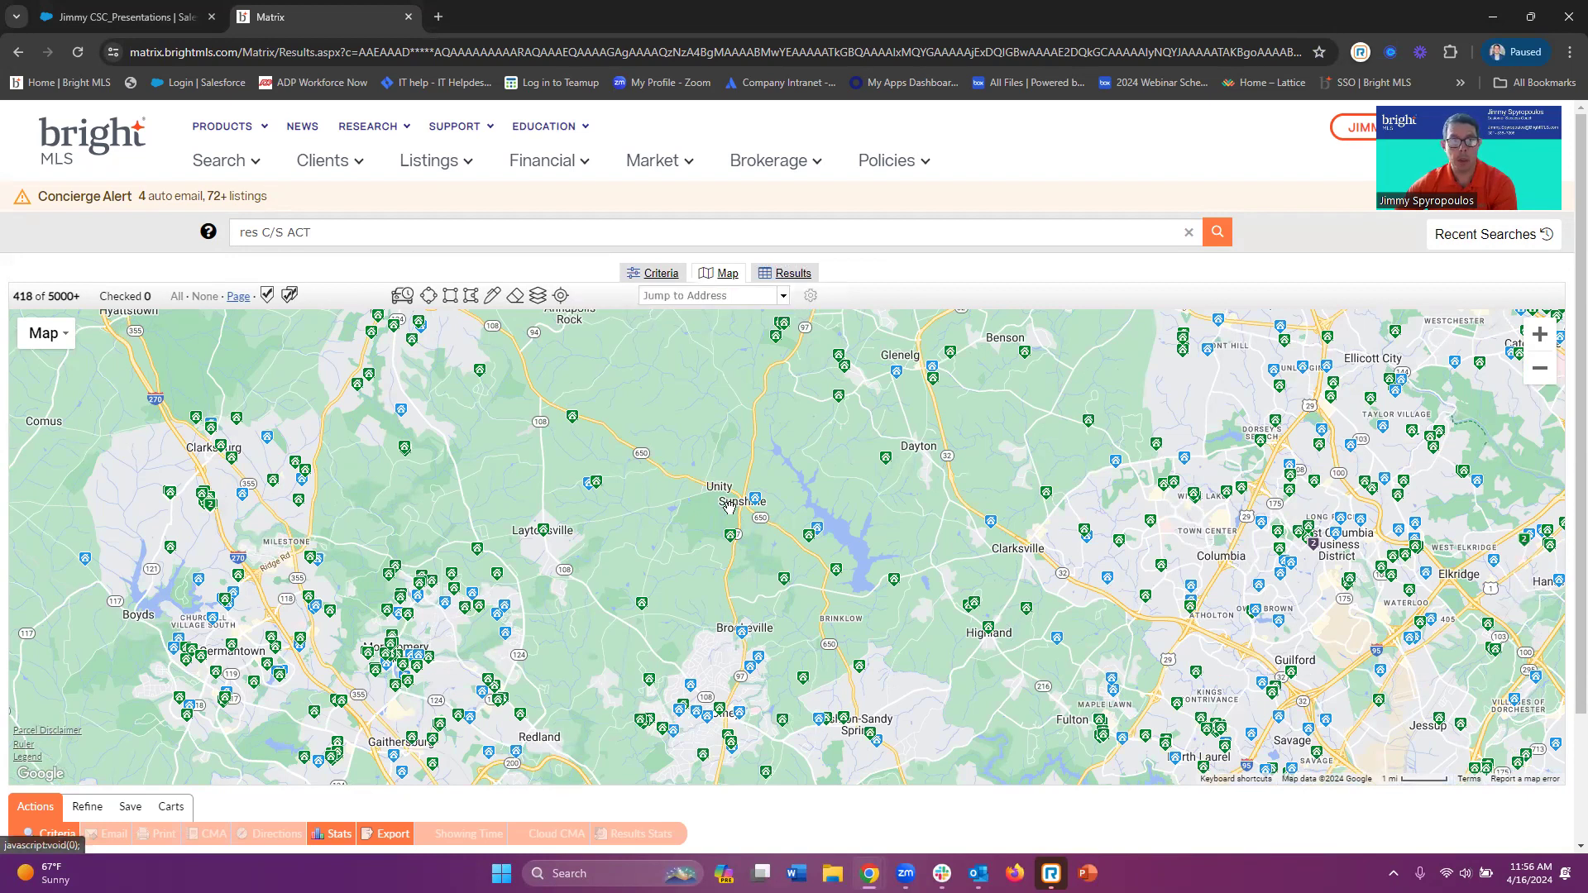
{"action": "left_click", "coordinate": [106, 132]}
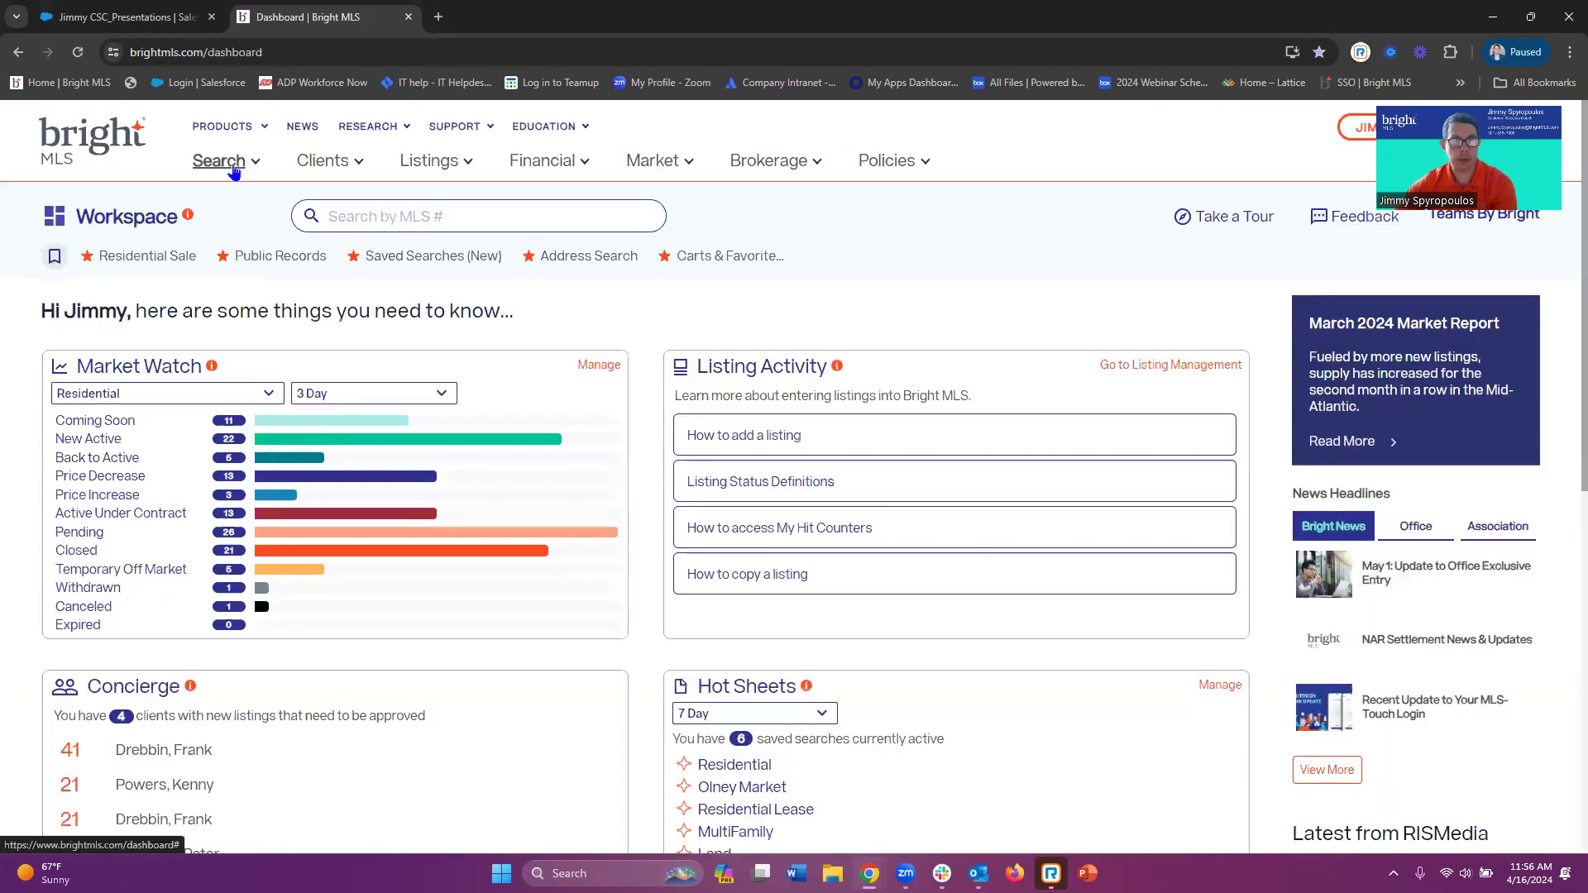
Run a new Residential Sale search and view its results on the saved Sunshine-area map
{"action": "left_click", "coordinate": [234, 162]}
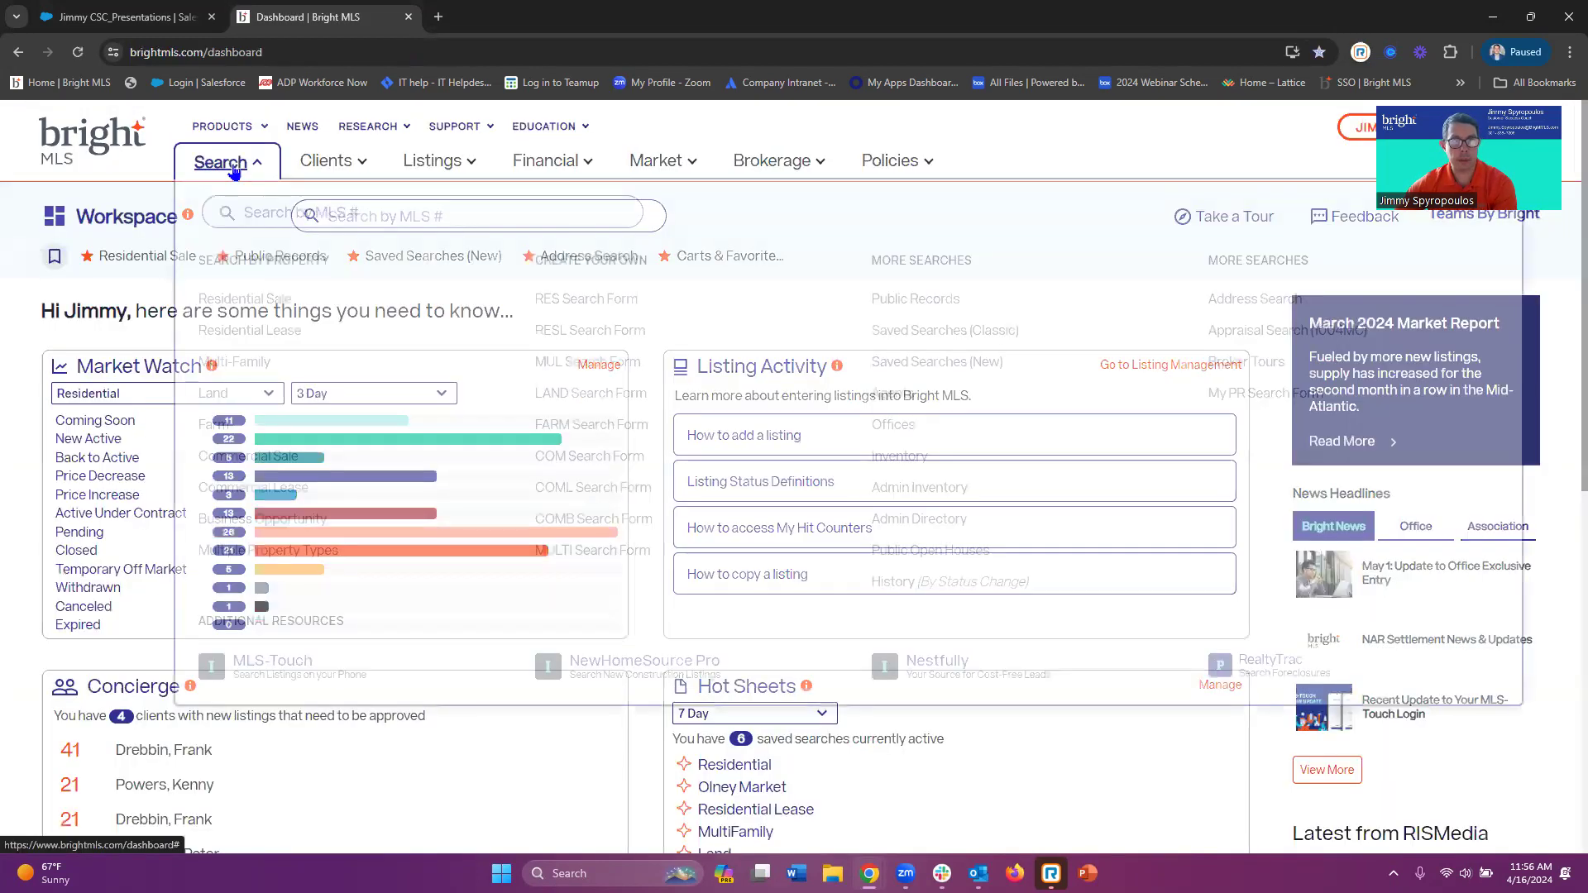
{"action": "left_click", "coordinate": [265, 298]}
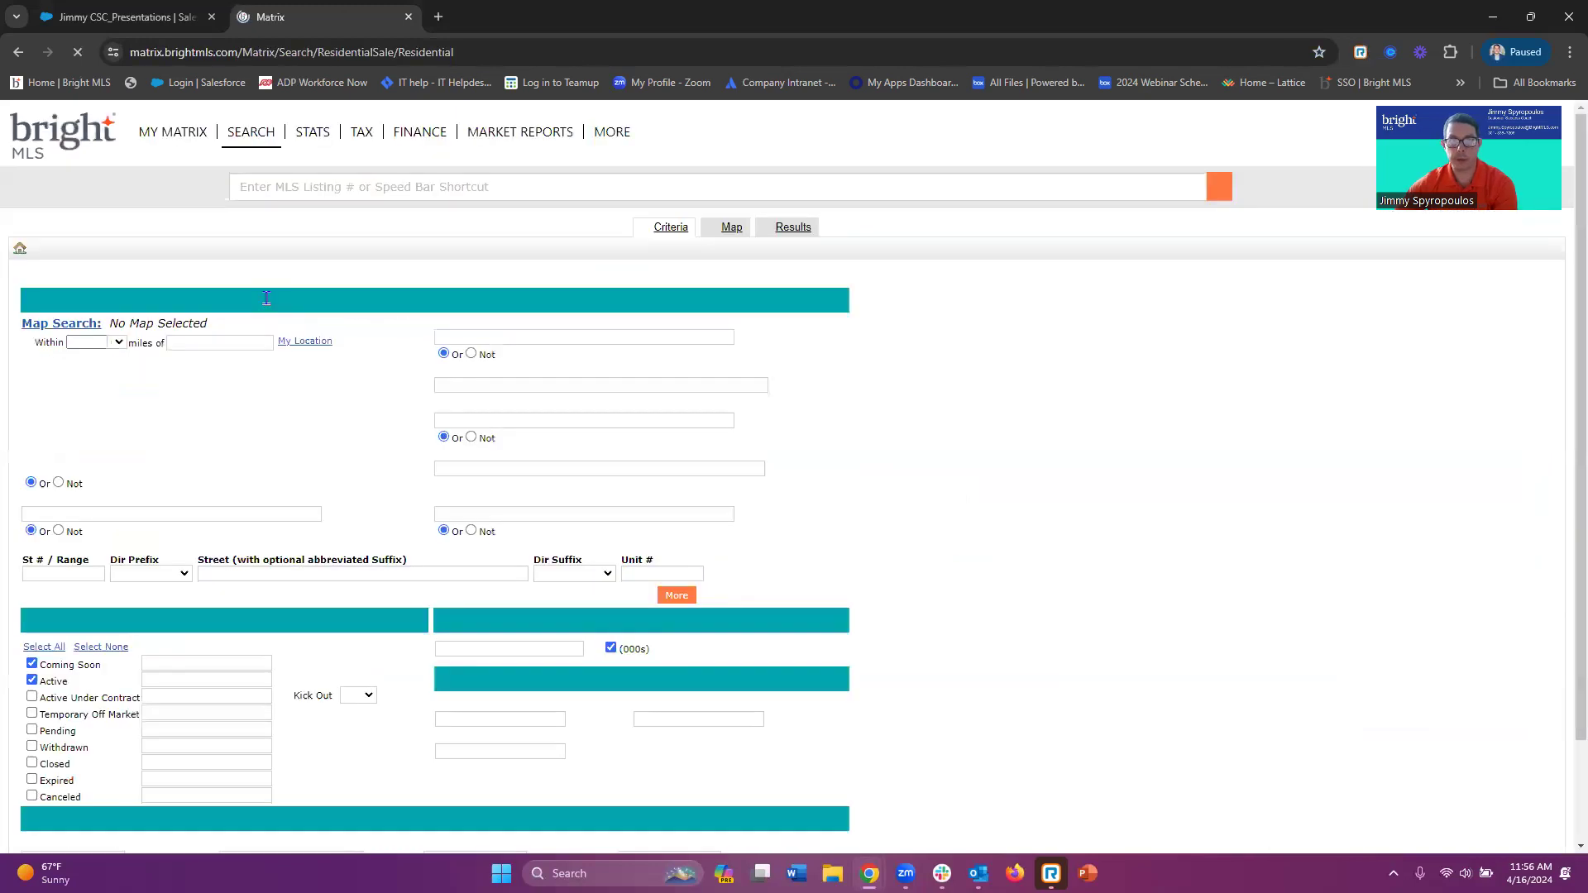
{"action": "left_click", "coordinate": [726, 279]}
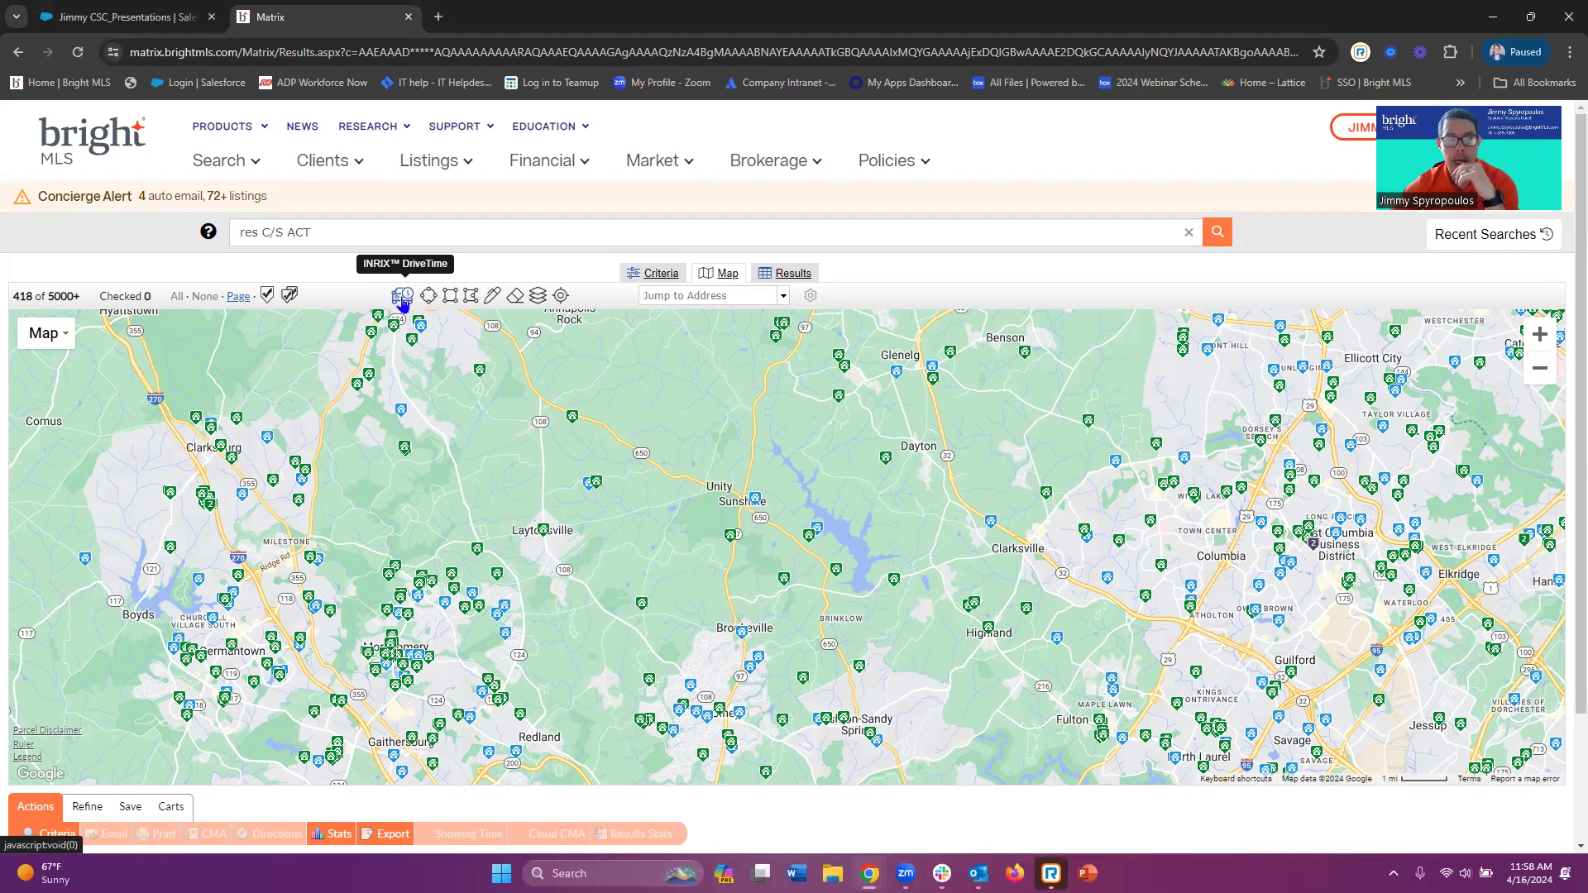
Start a drive-time area at the suggested address, keeping the direction as Drive to here
{"action": "left_click", "coordinate": [402, 297]}
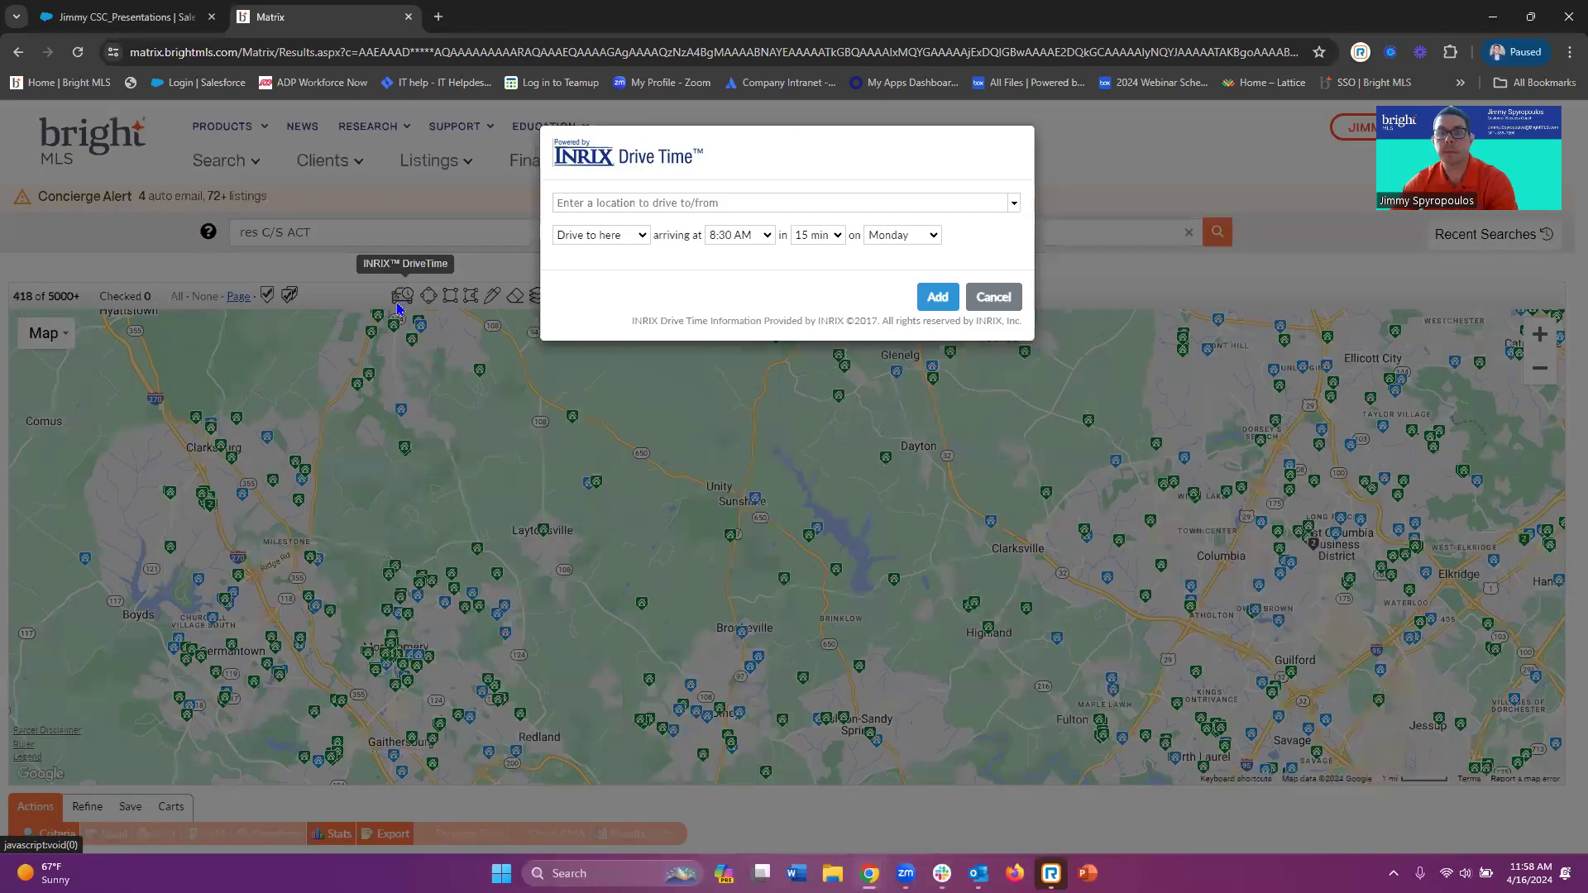
{"action": "left_click", "coordinate": [604, 202]}
{"action": "left_click", "coordinate": [676, 269]}
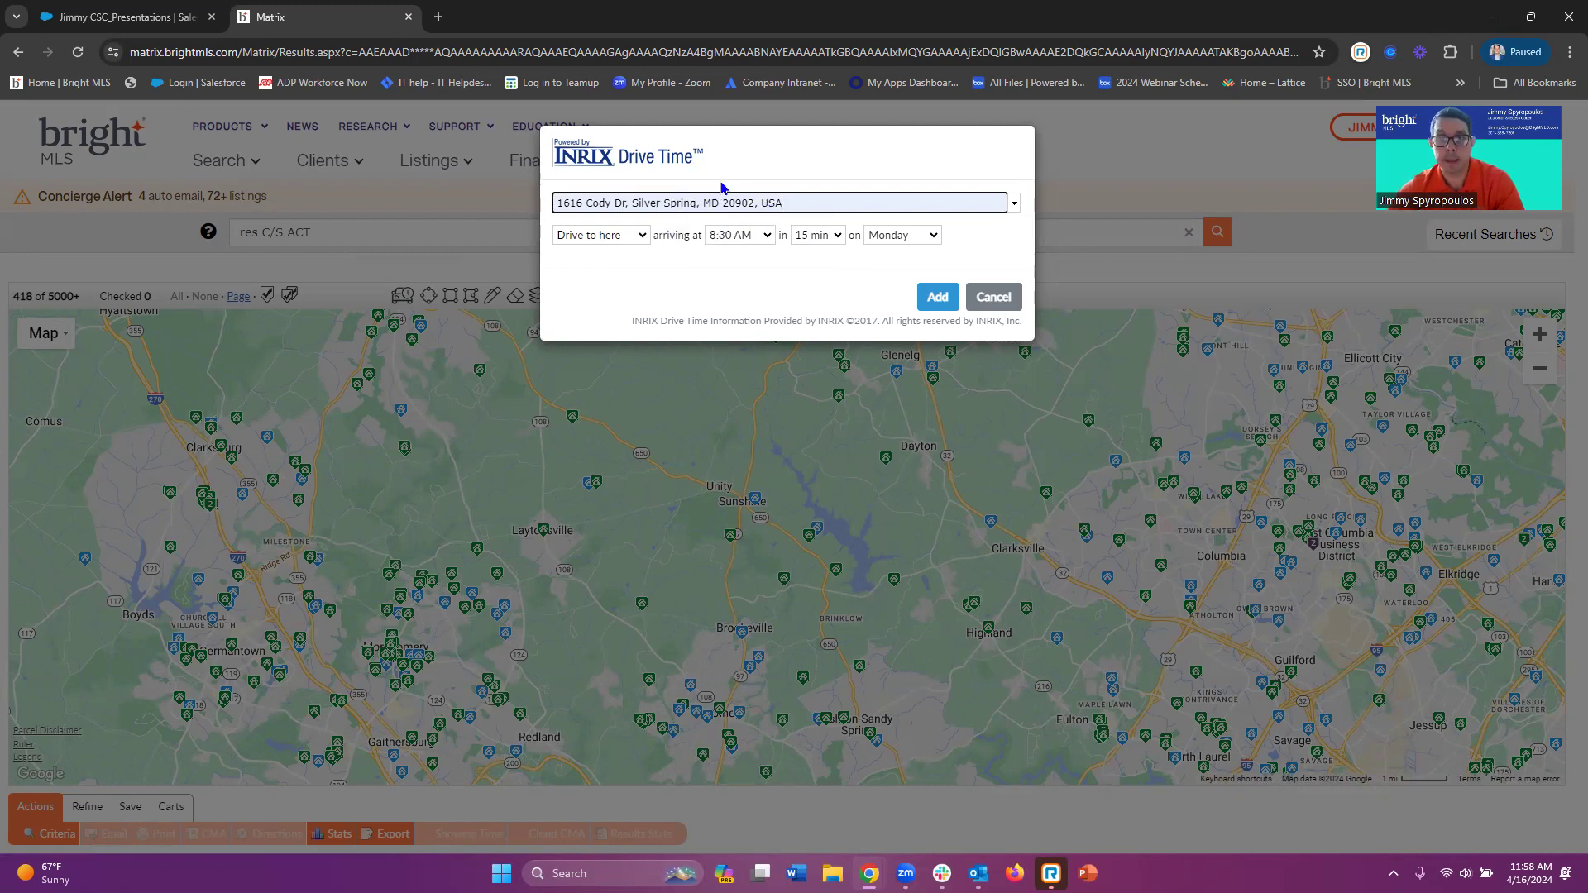
{"action": "left_click", "coordinate": [607, 238]}
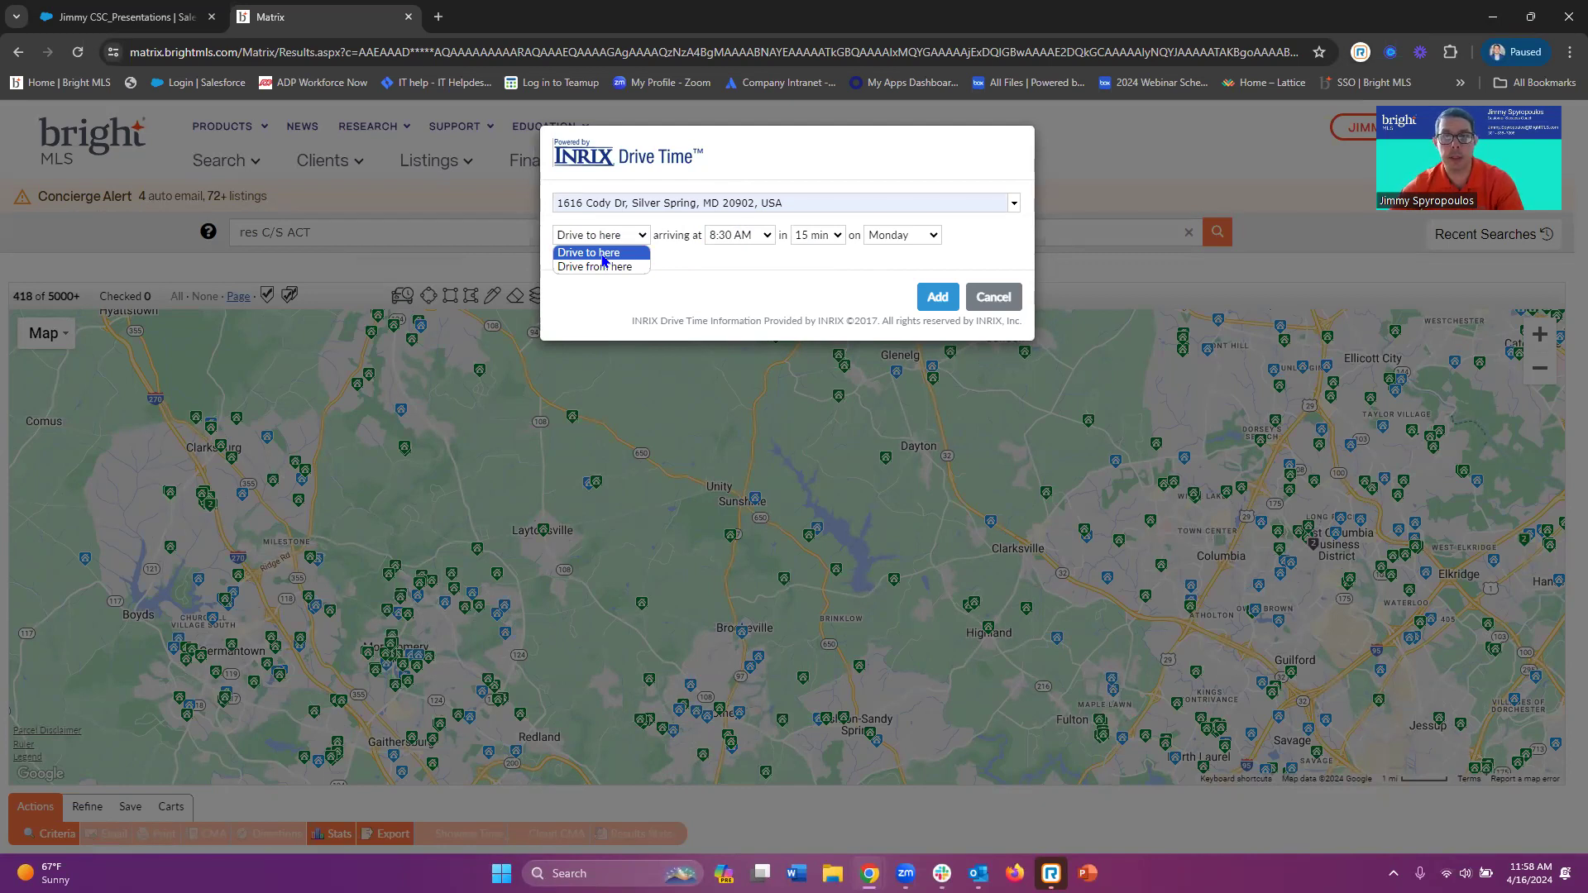
{"action": "left_click", "coordinate": [603, 259]}
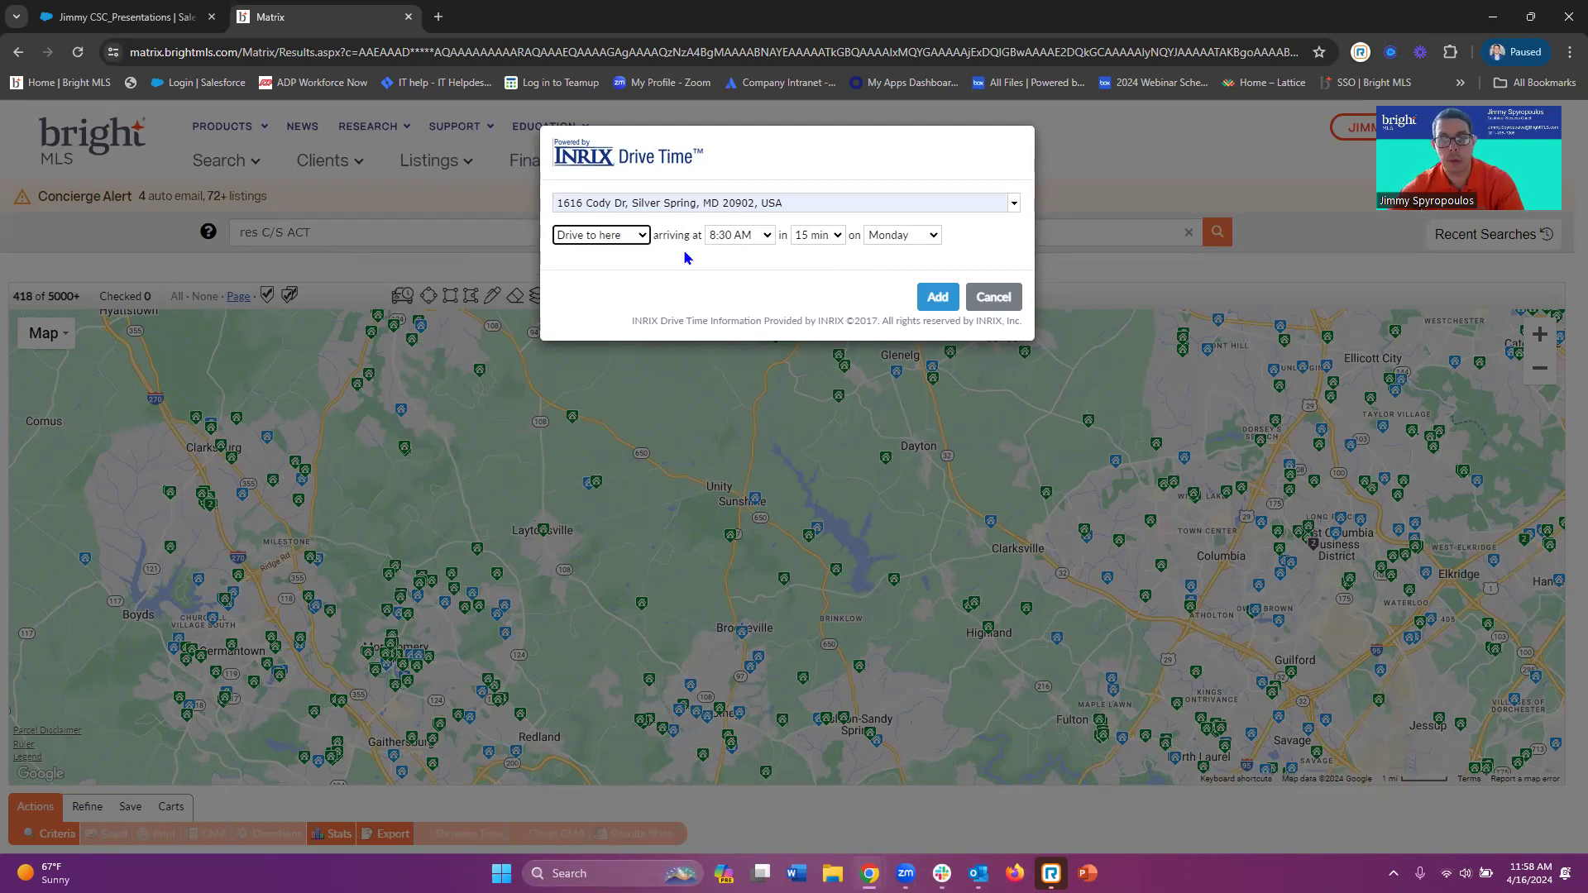
Set arrival at 8:45 AM, 30 min duration, Wednesday, and add the drive-time area
{"action": "left_click", "coordinate": [769, 237]}
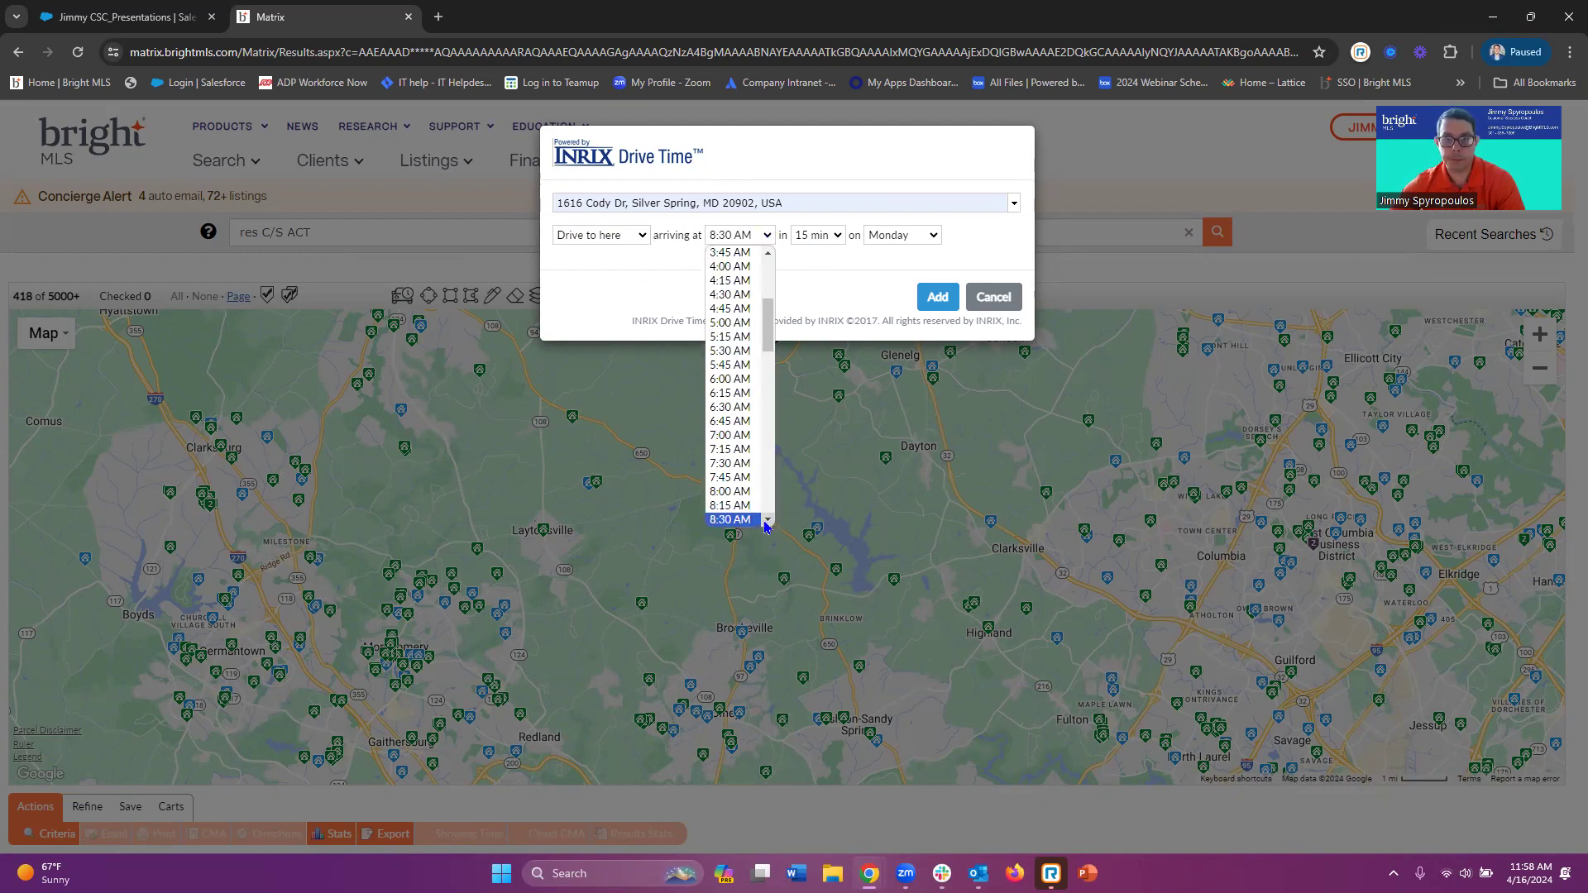
{"action": "scroll", "coordinate": [752, 516], "scroll_direction": "down", "scroll_amount": 1}
{"action": "left_click", "coordinate": [731, 500]}
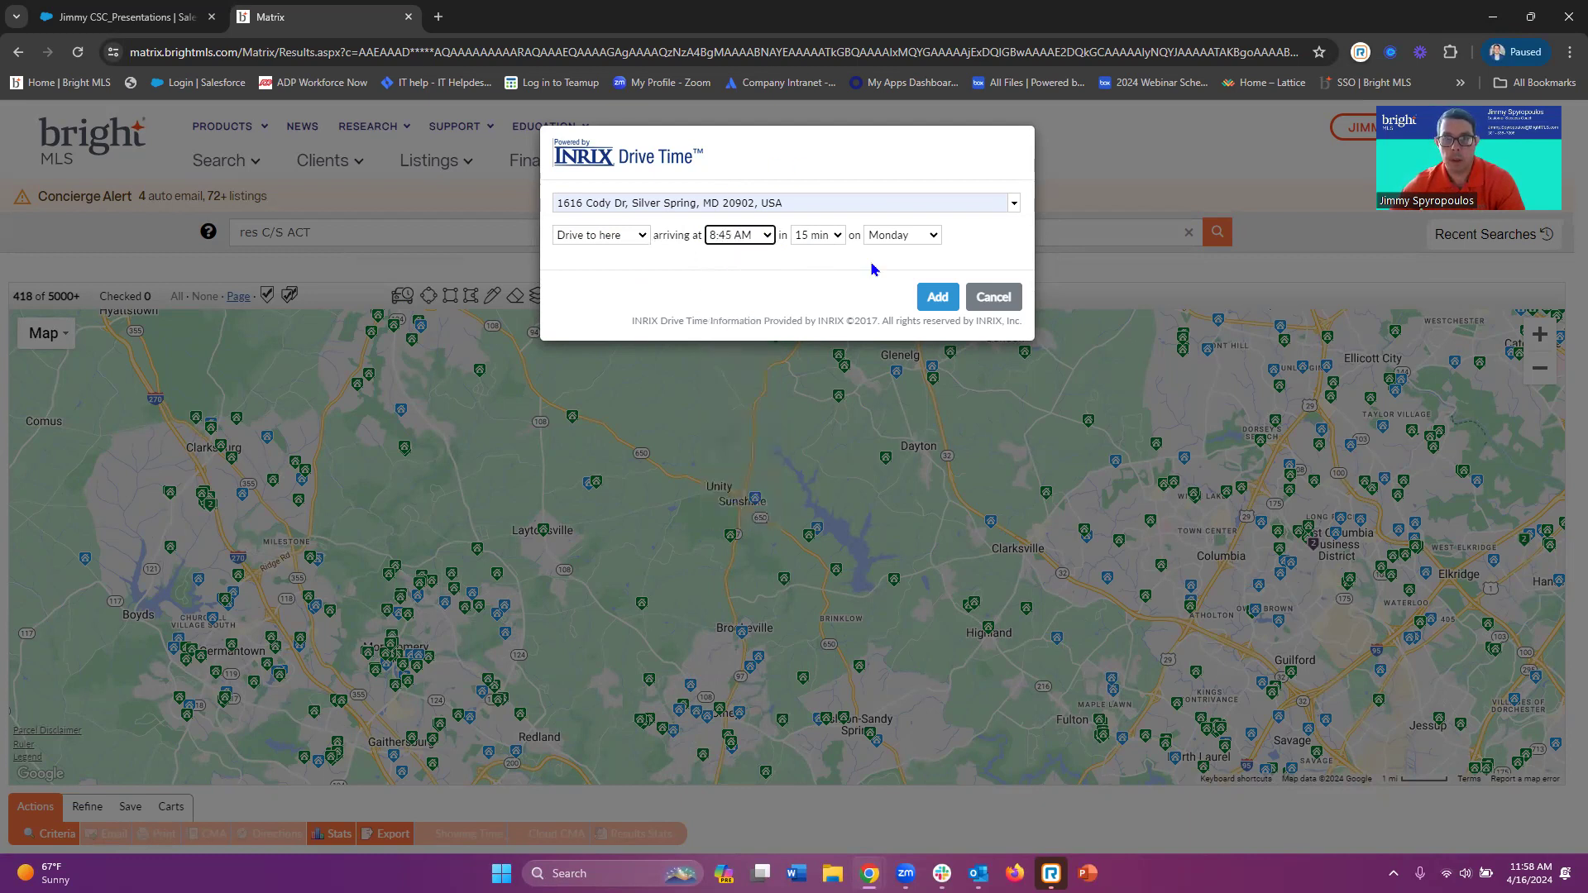
{"action": "left_click", "coordinate": [838, 237]}
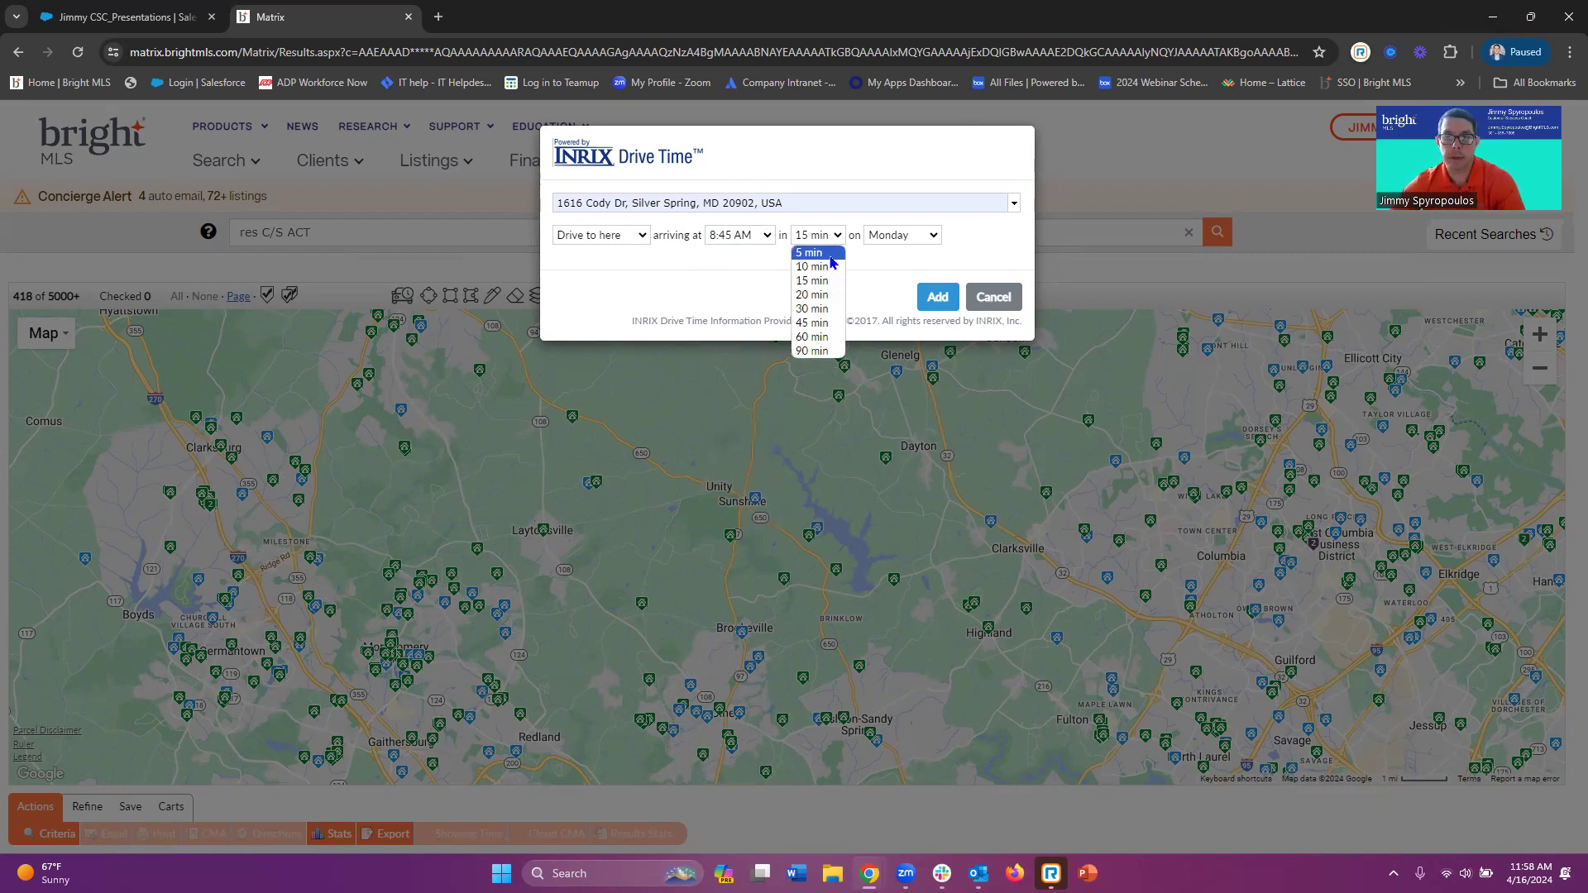
{"action": "left_click", "coordinate": [826, 309]}
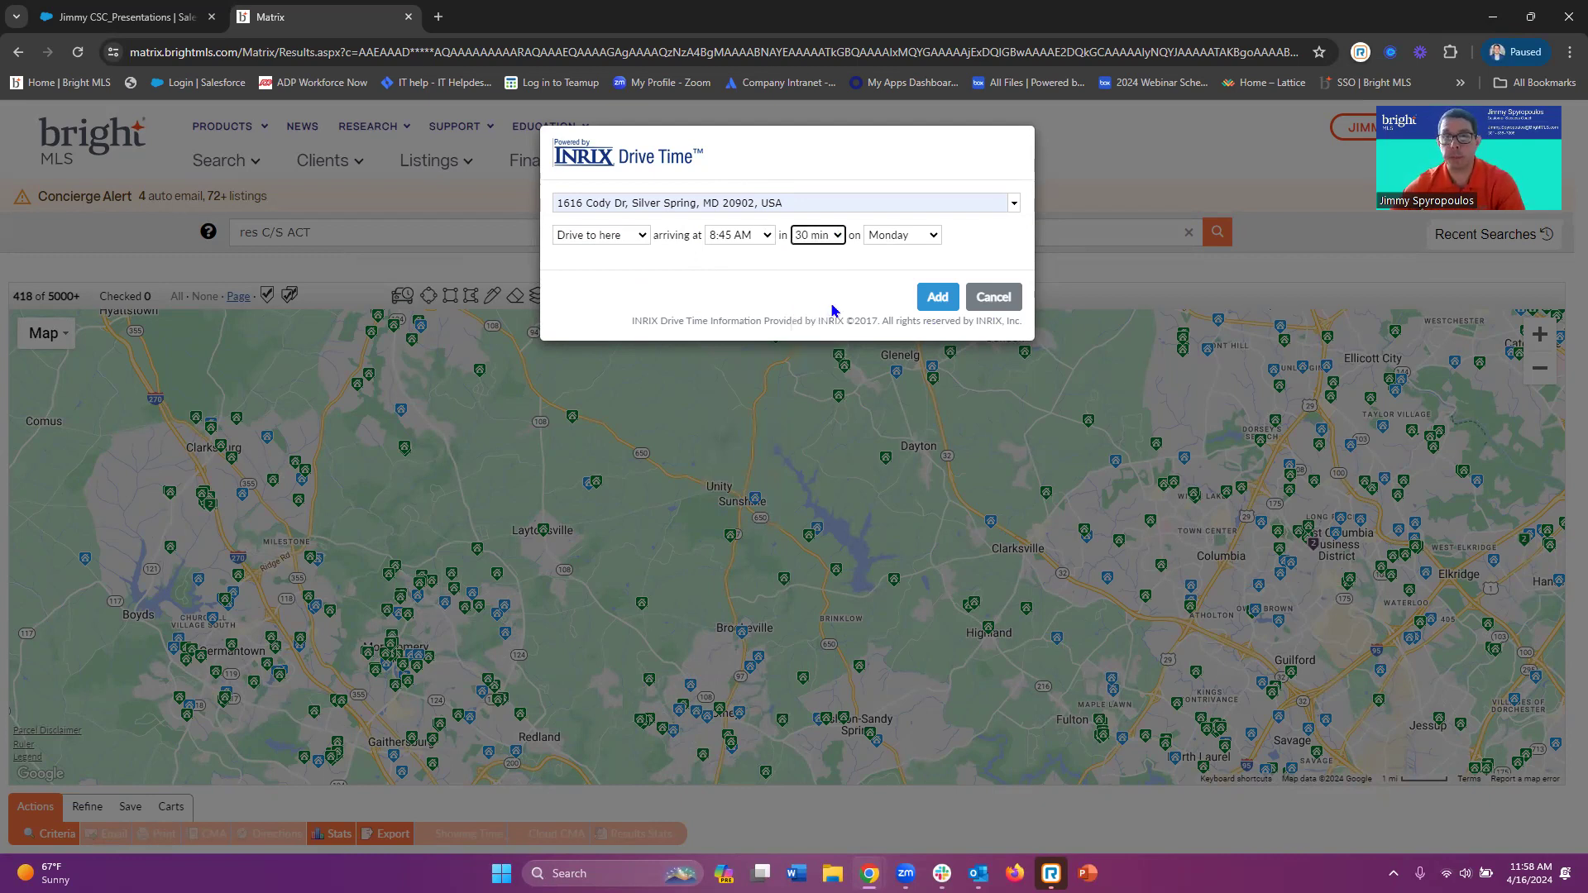
{"action": "left_click", "coordinate": [906, 236]}
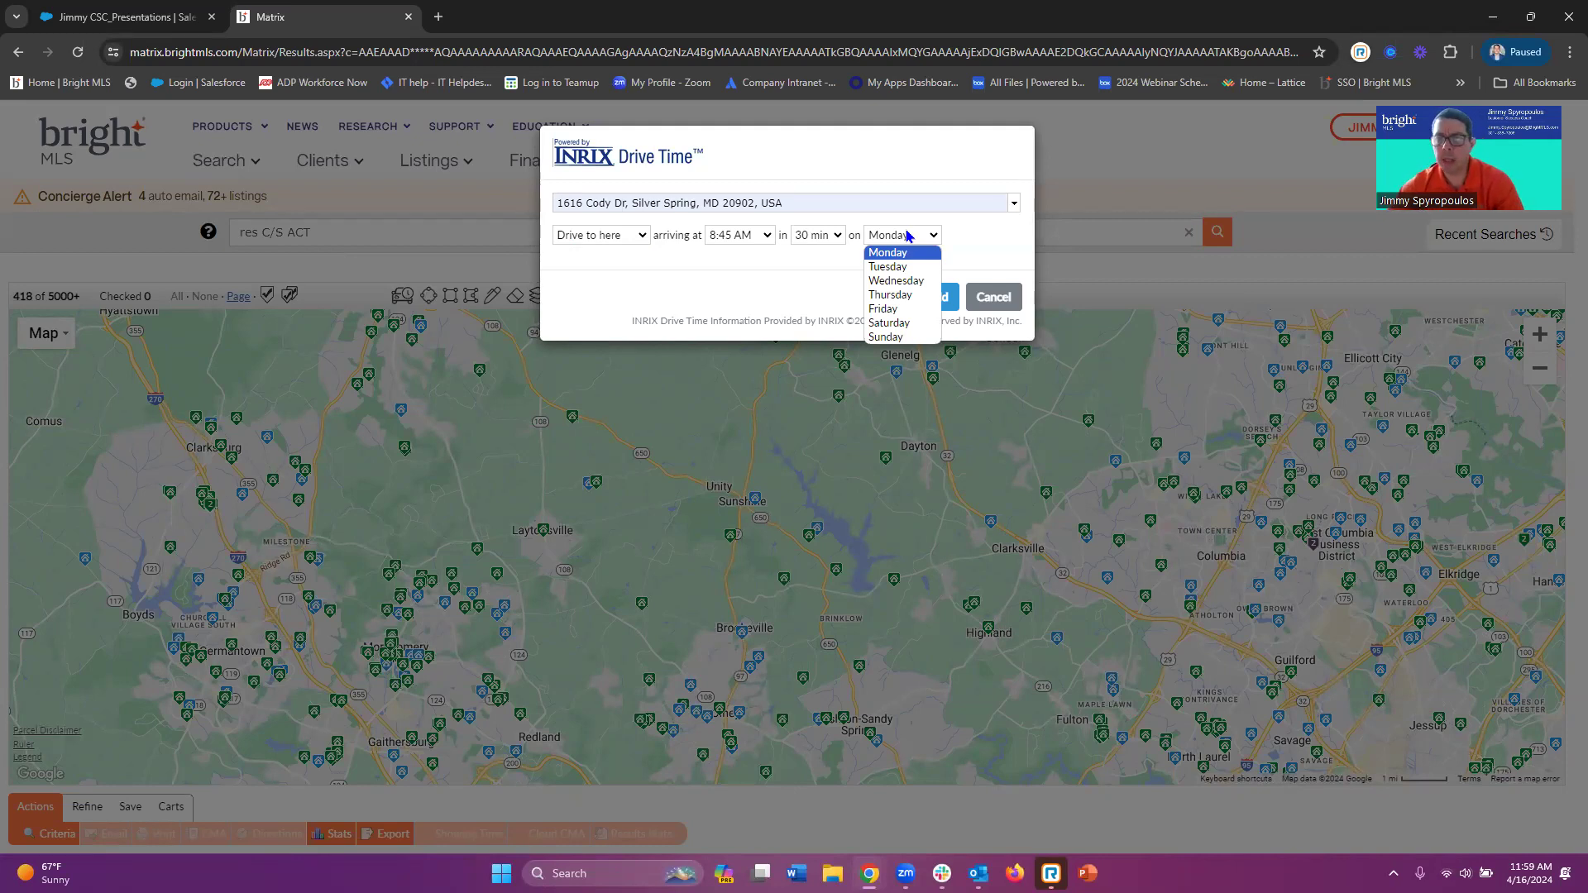
{"action": "left_click", "coordinate": [916, 283]}
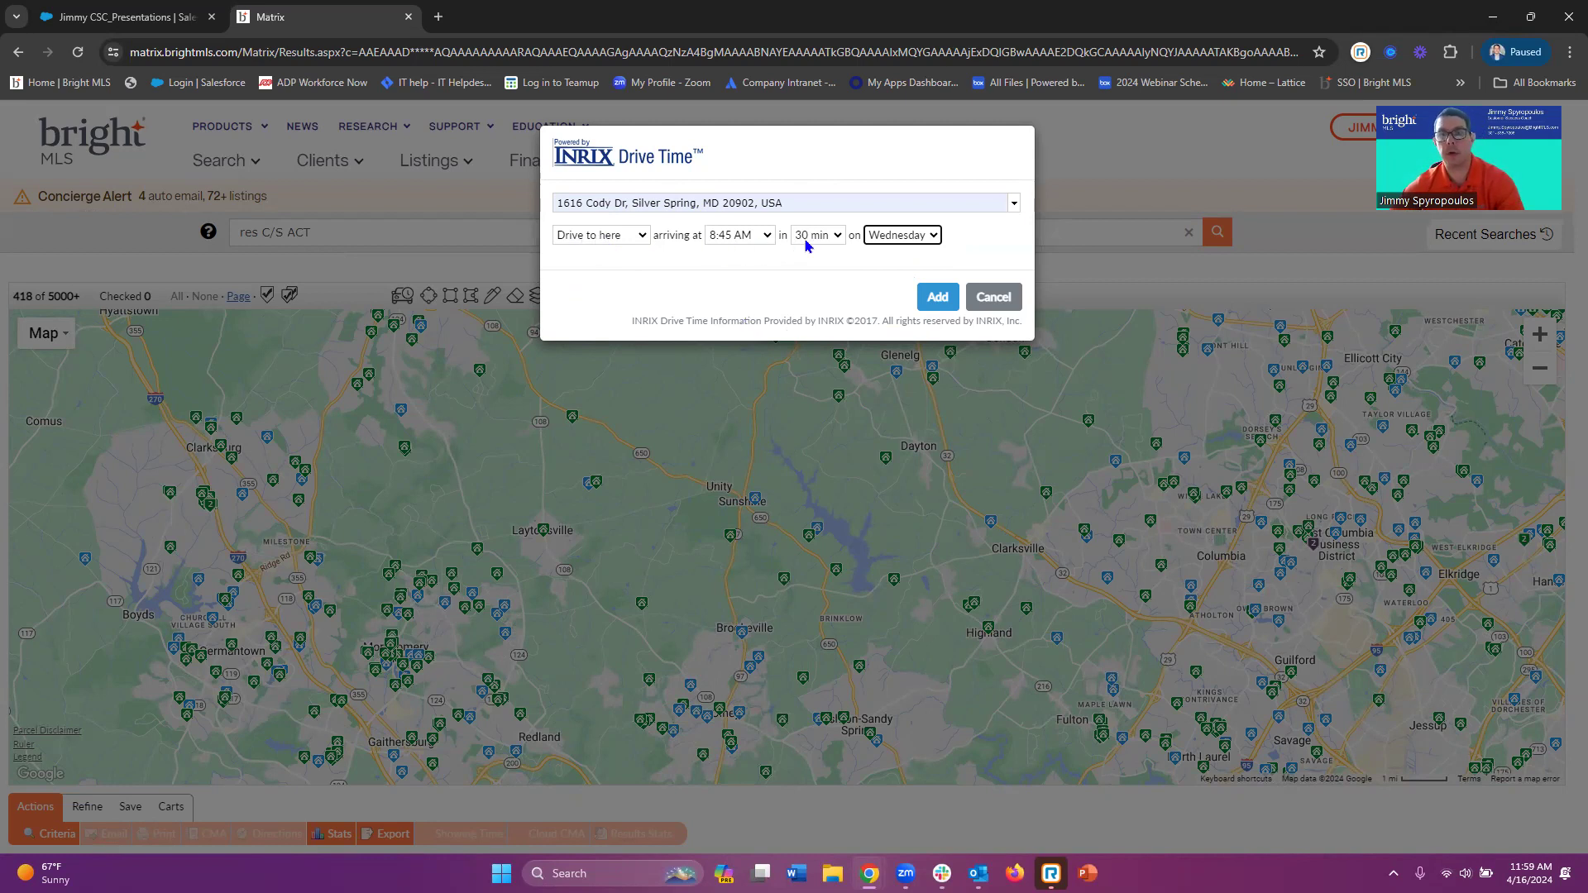
{"action": "left_click", "coordinate": [934, 299]}
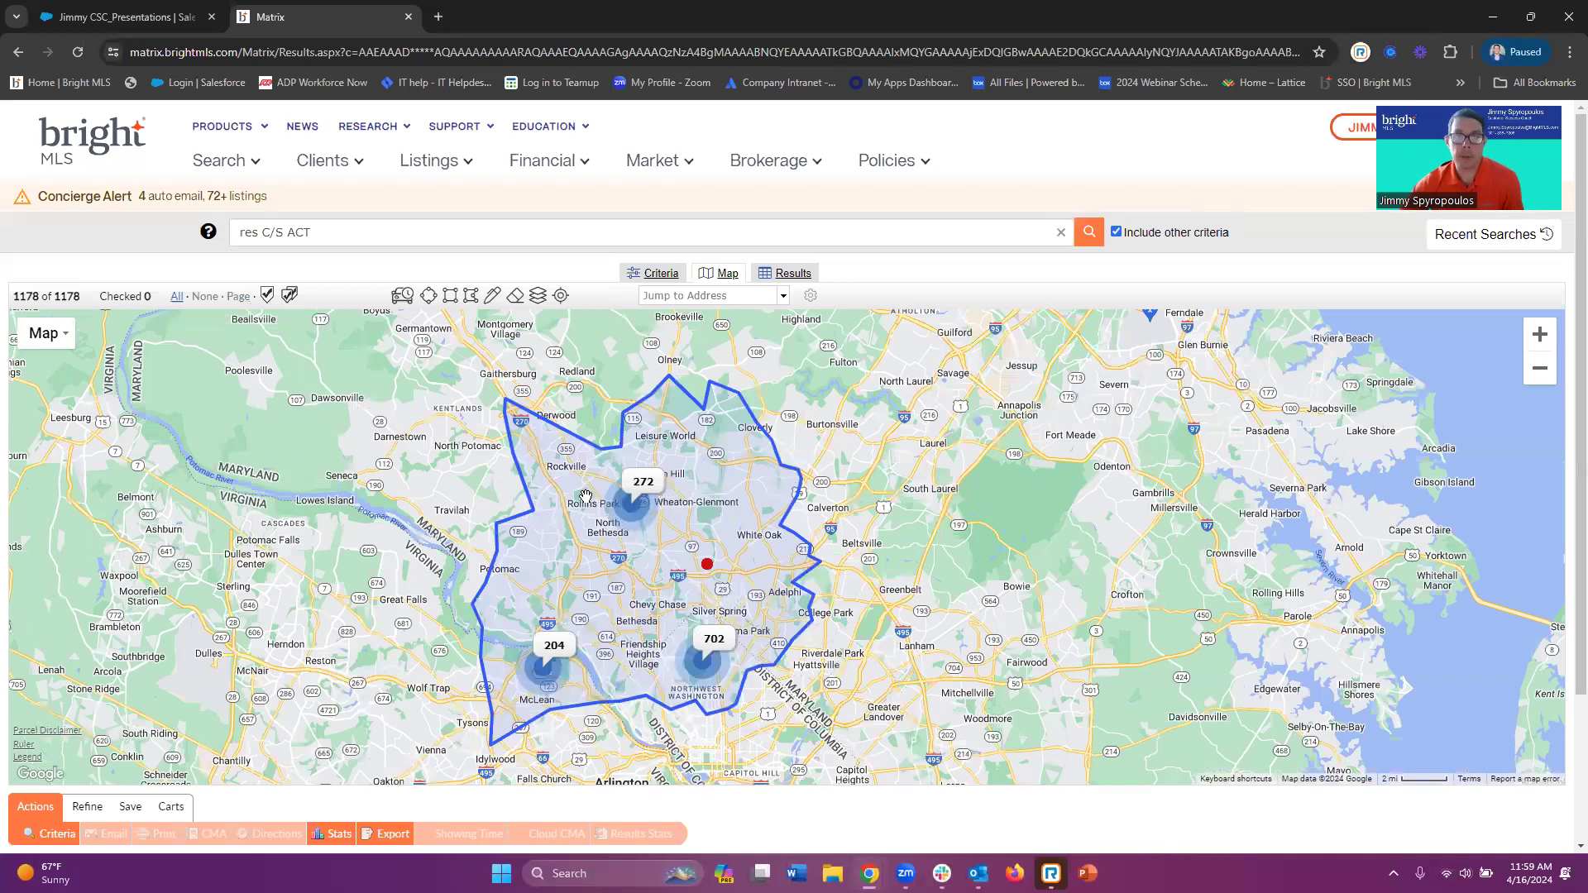
Inspect the drive-time center point's details, then delete the shape from its popup
{"action": "left_click", "coordinate": [708, 566]}
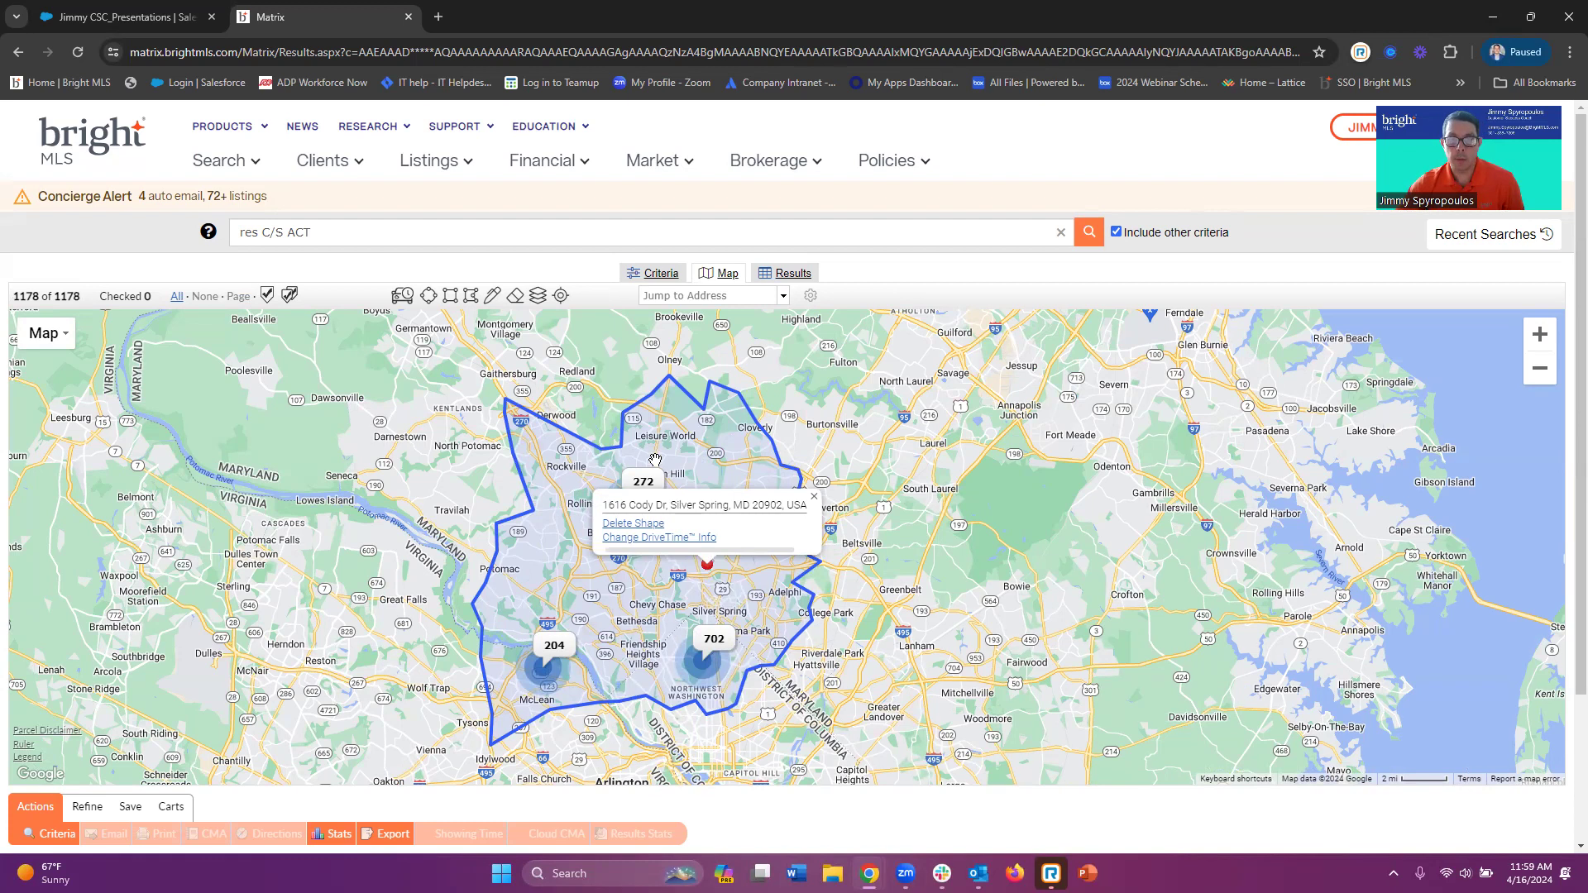
{"action": "left_click", "coordinate": [511, 599]}
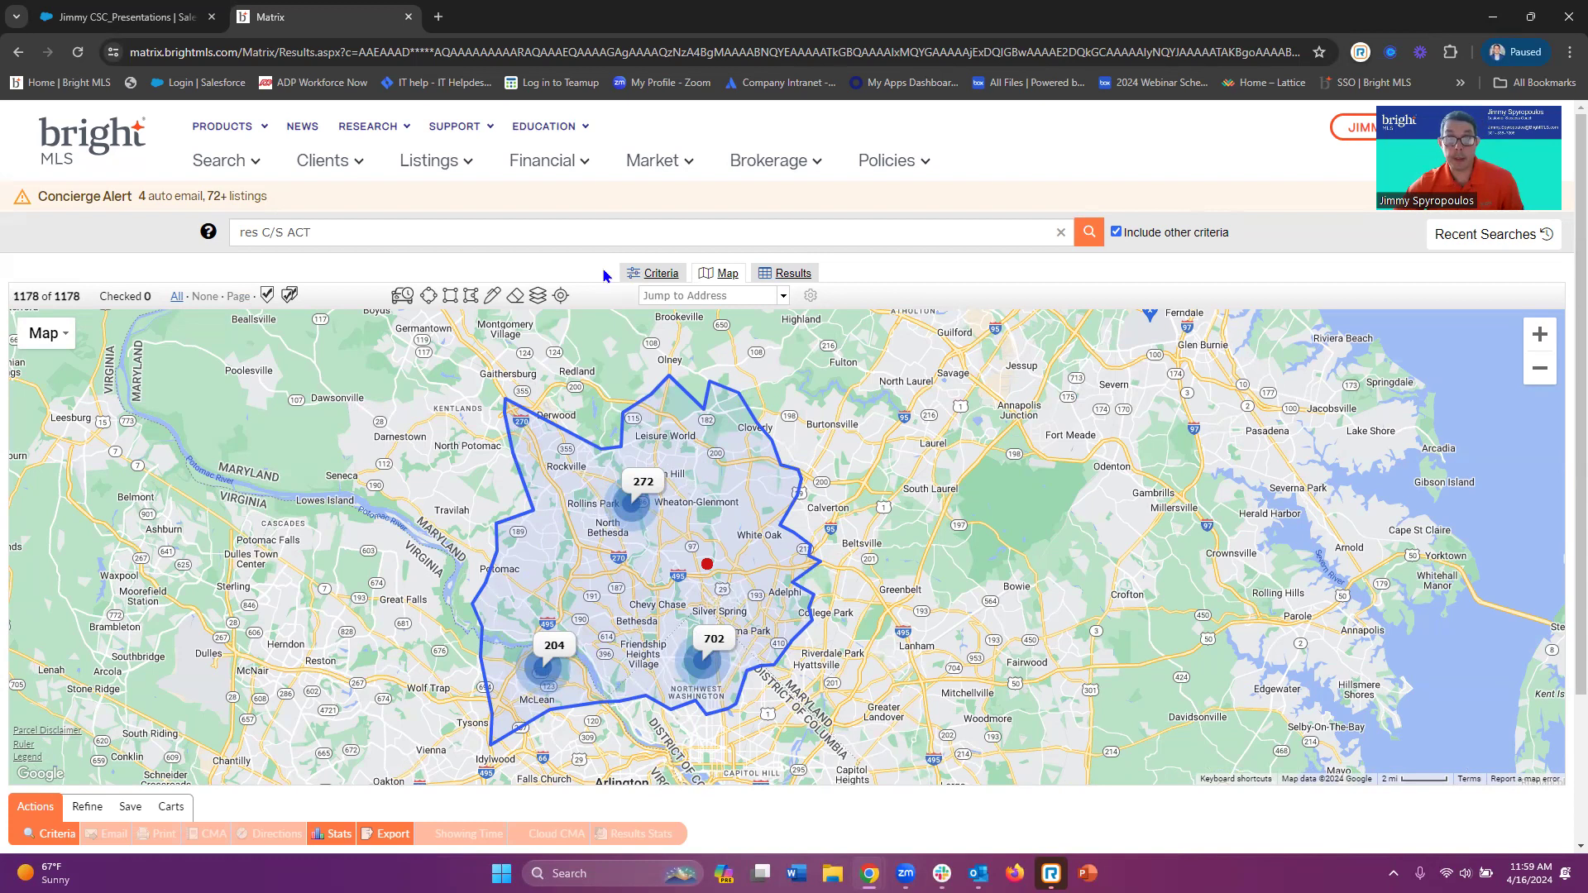
{"action": "left_click", "coordinate": [661, 273]}
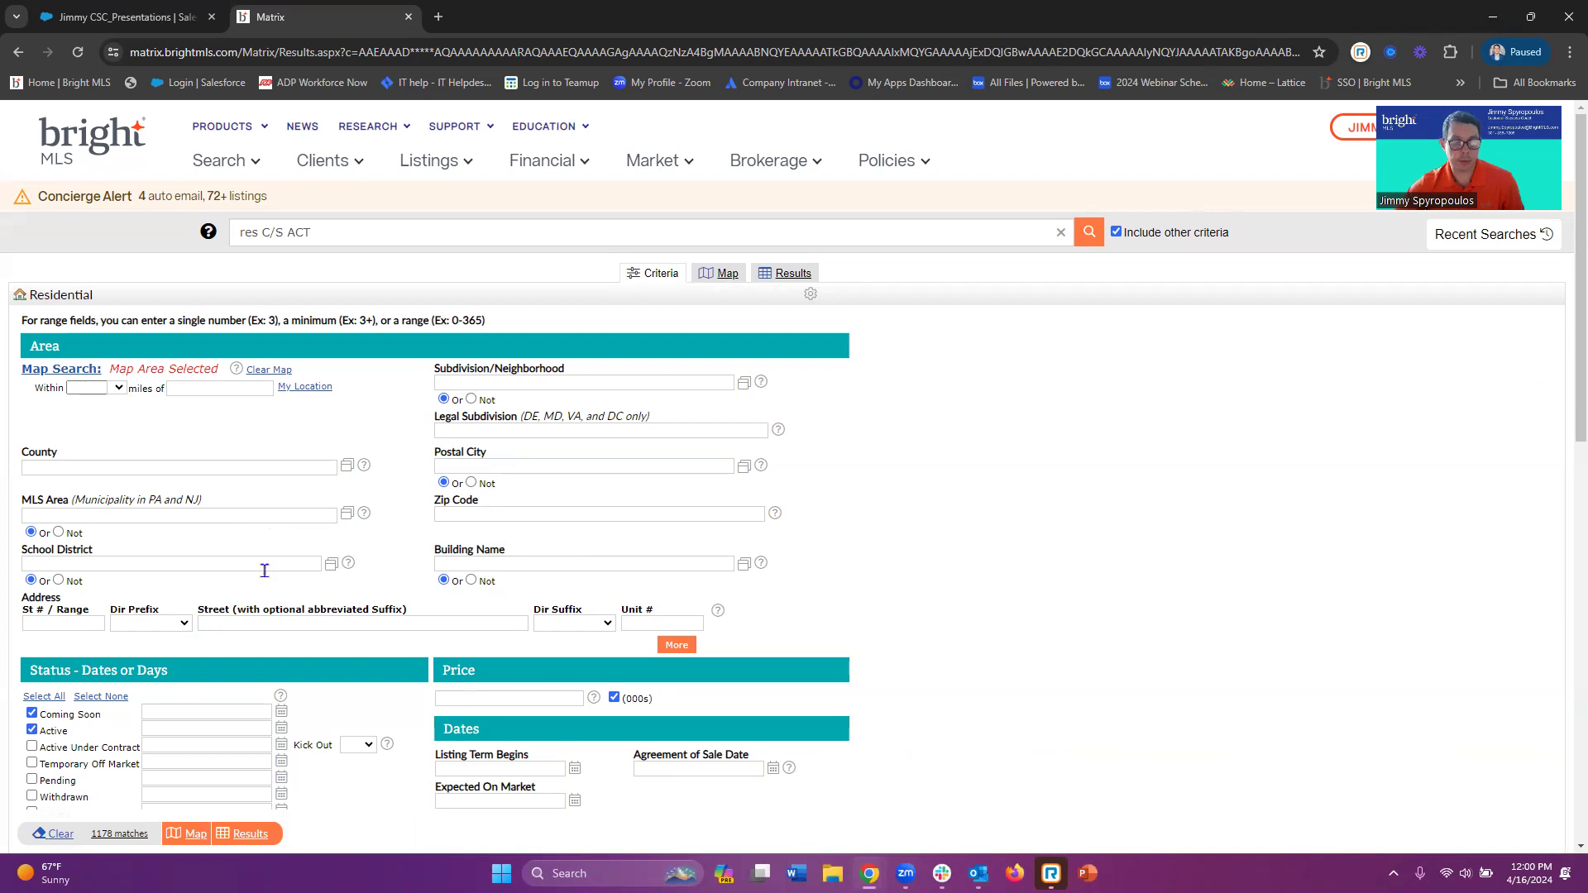
{"action": "left_click", "coordinate": [719, 273]}
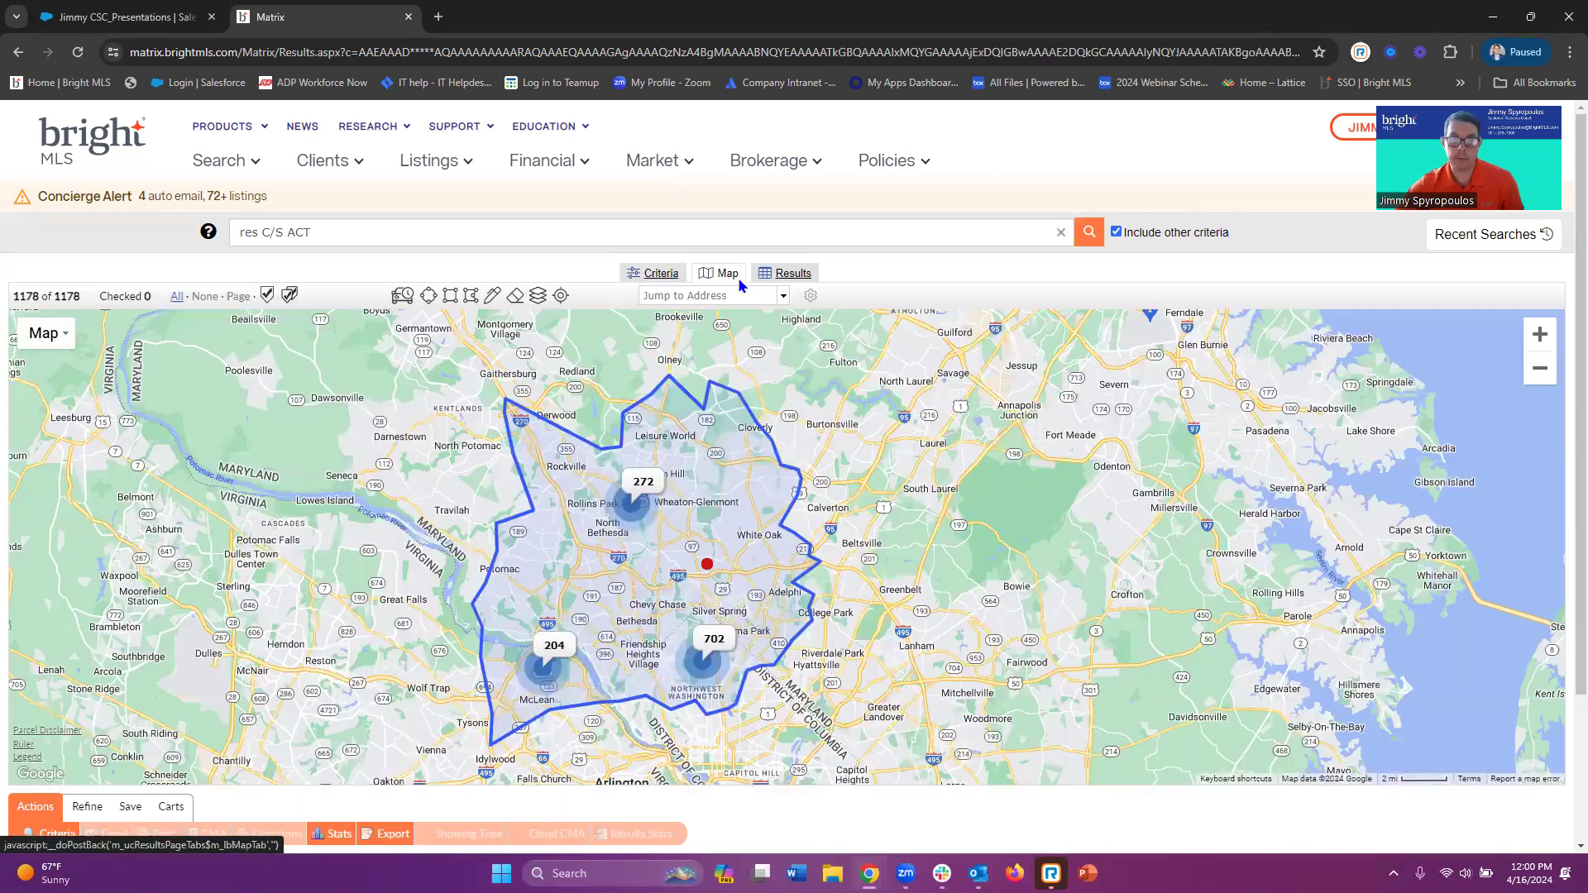
{"action": "left_click", "coordinate": [707, 568]}
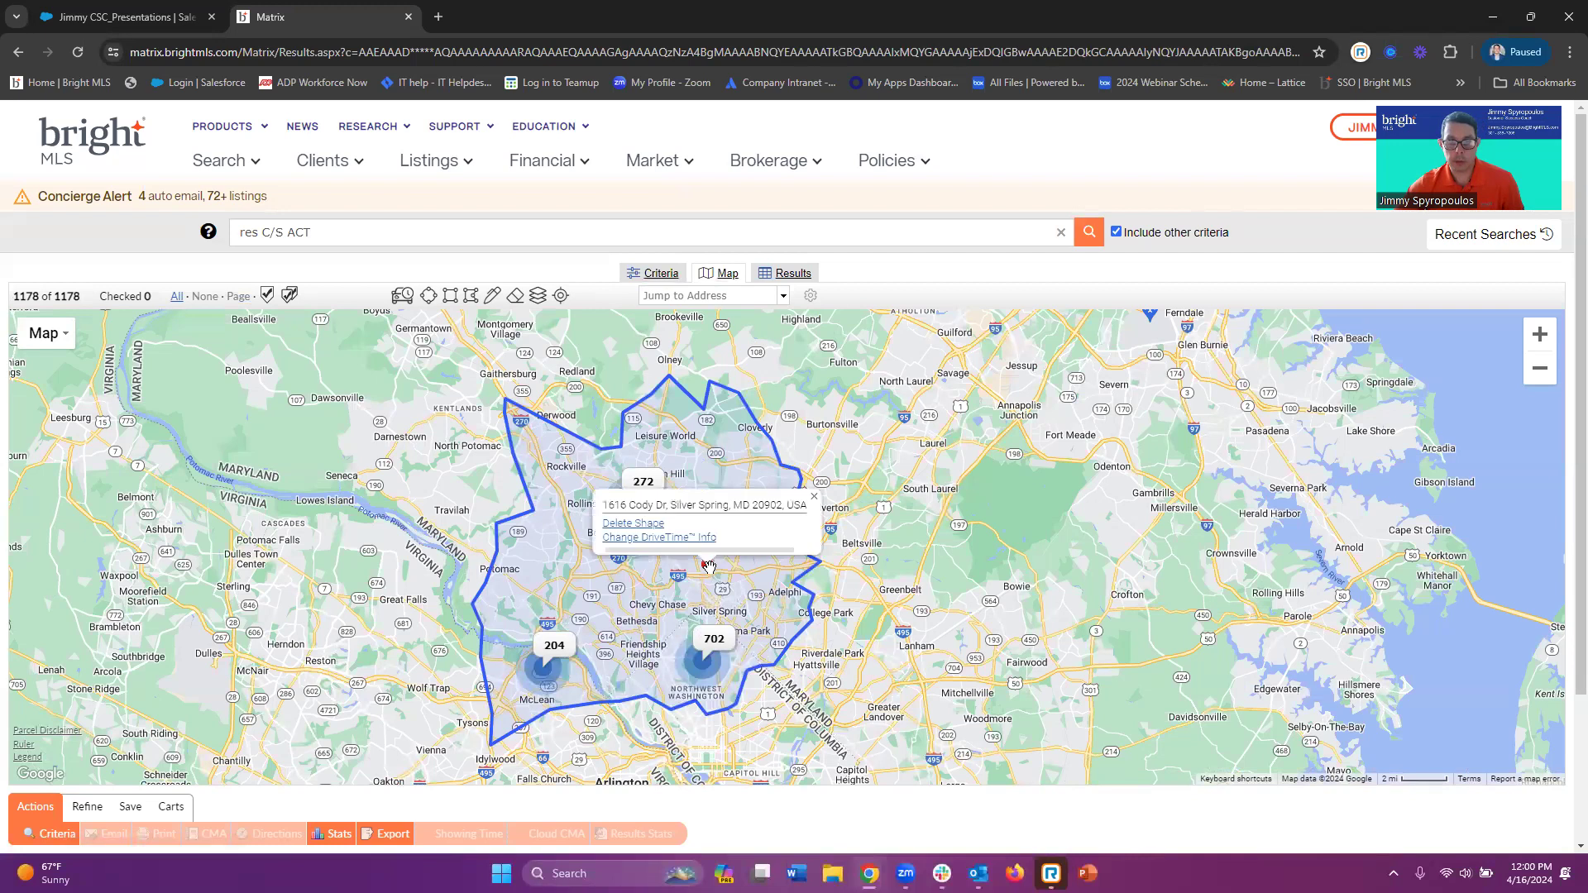
{"action": "left_click", "coordinate": [646, 525]}
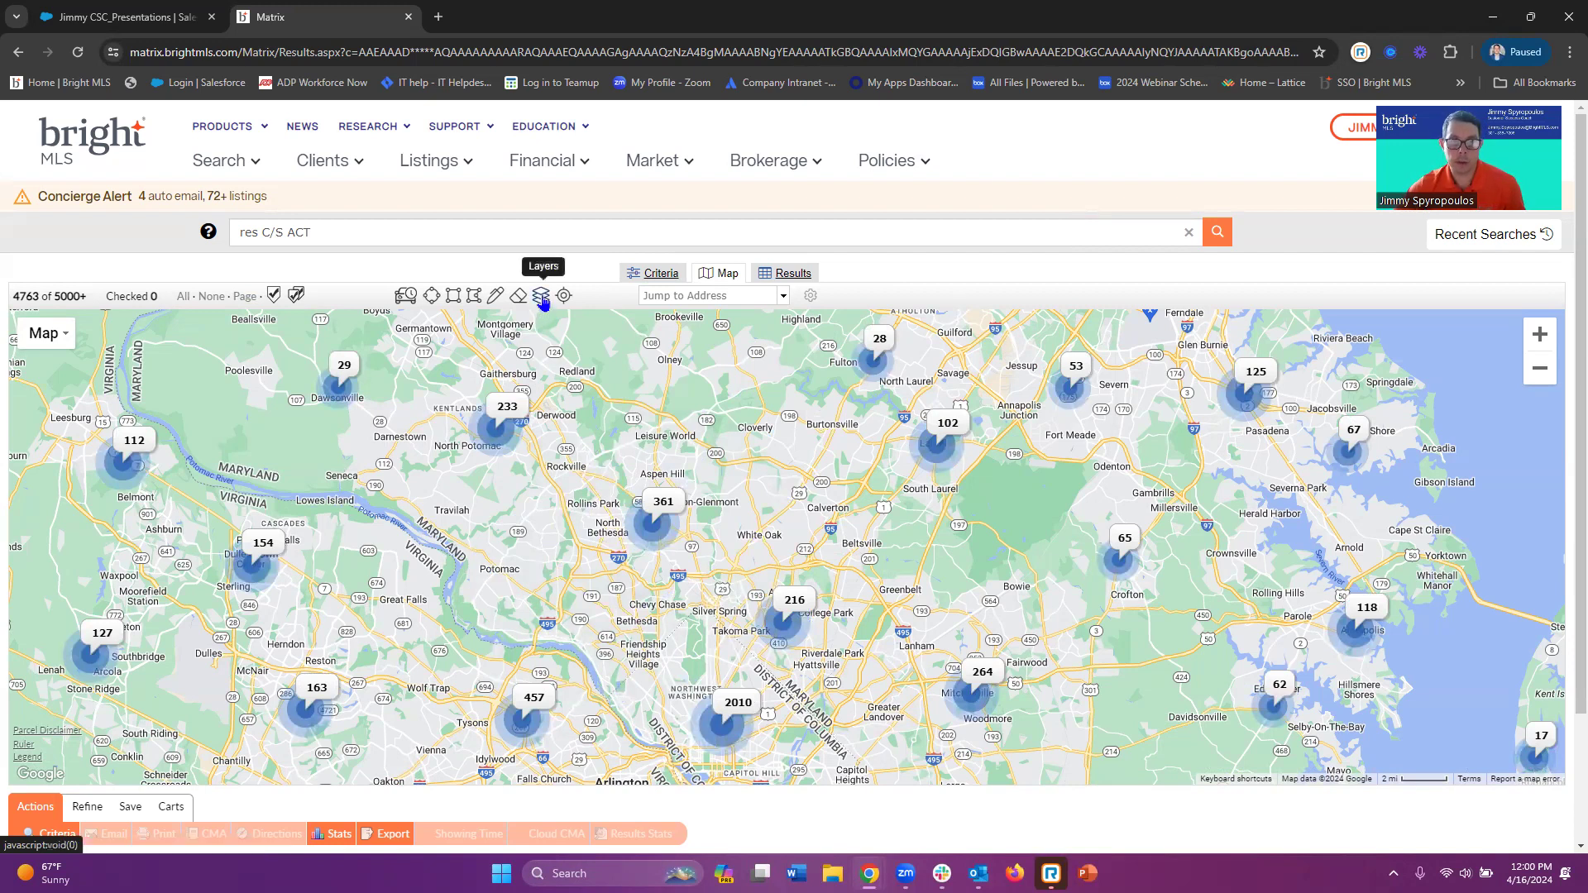
Collapse and re-expand the Boundaries options in the Layers panel
{"action": "left_click", "coordinate": [542, 301]}
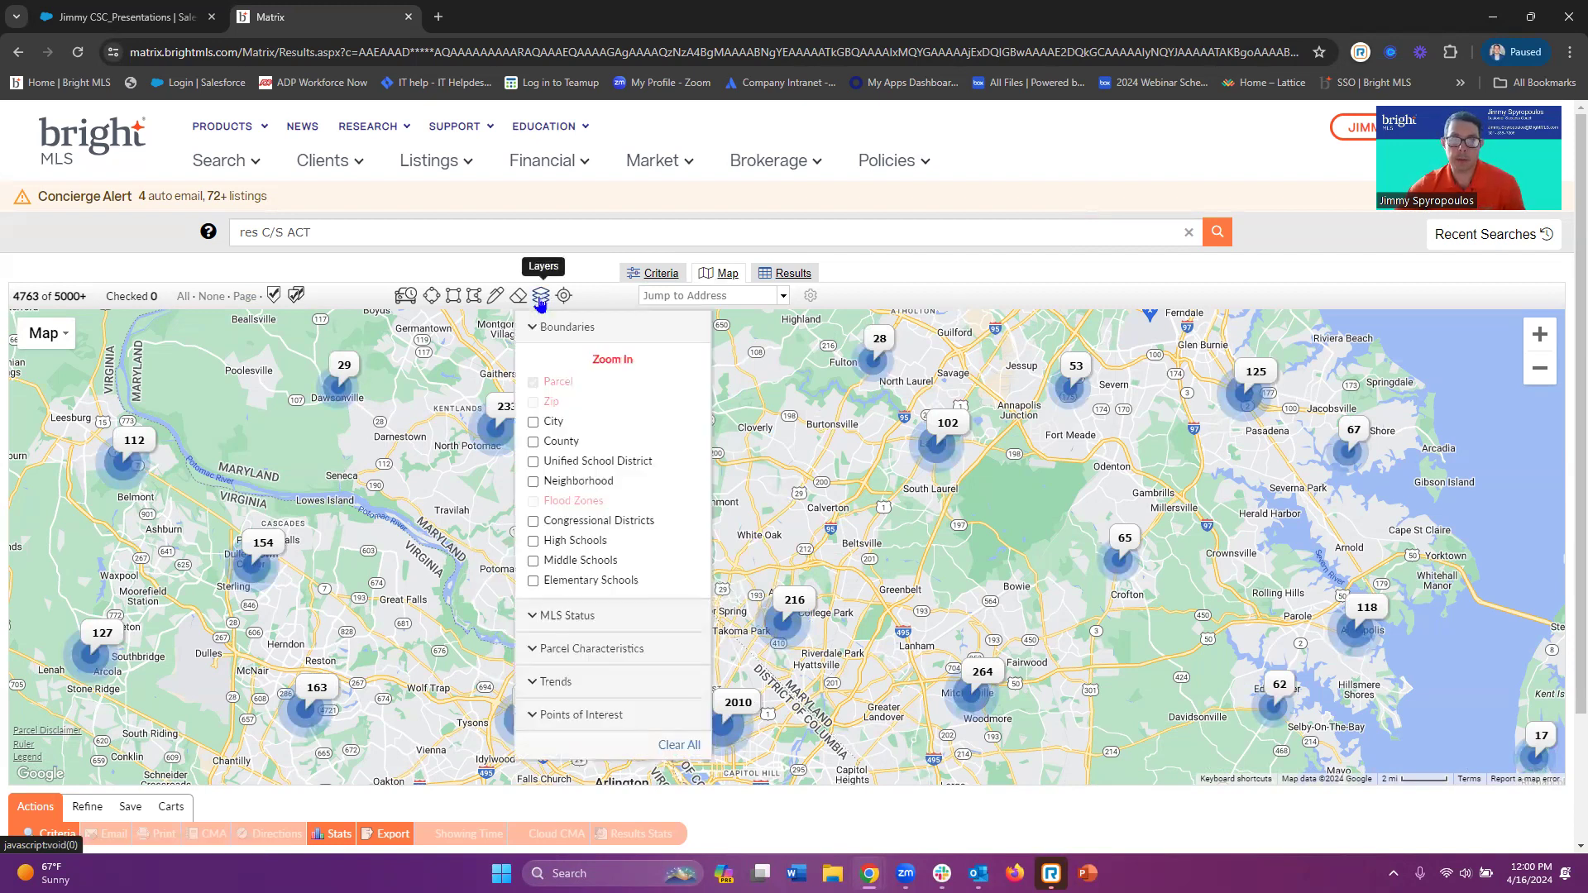
{"action": "left_click", "coordinate": [556, 330]}
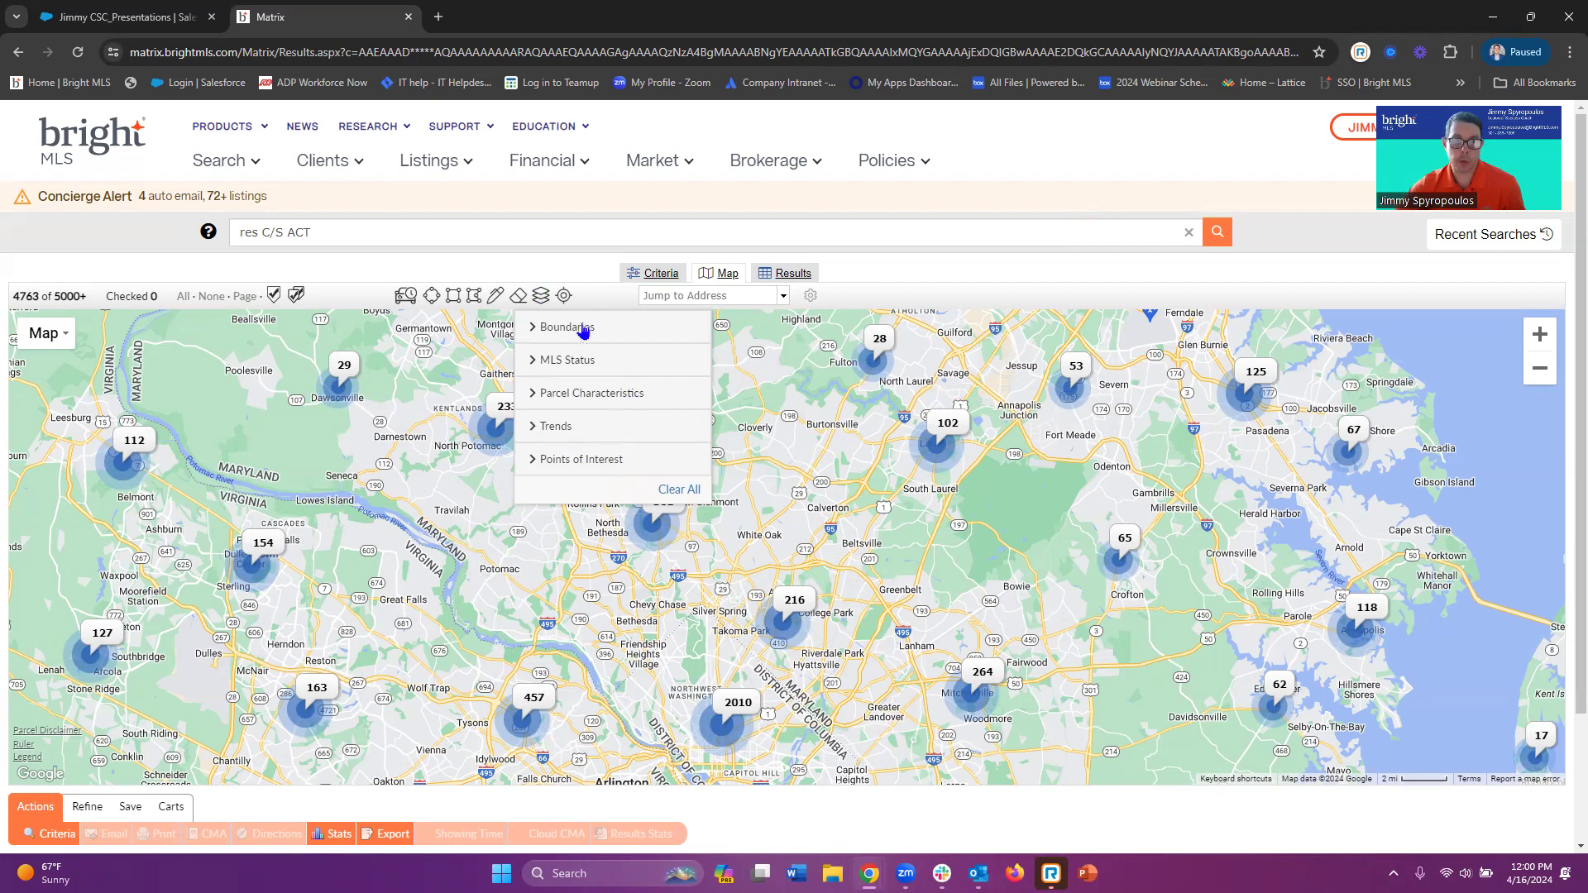
{"action": "left_click", "coordinate": [567, 326]}
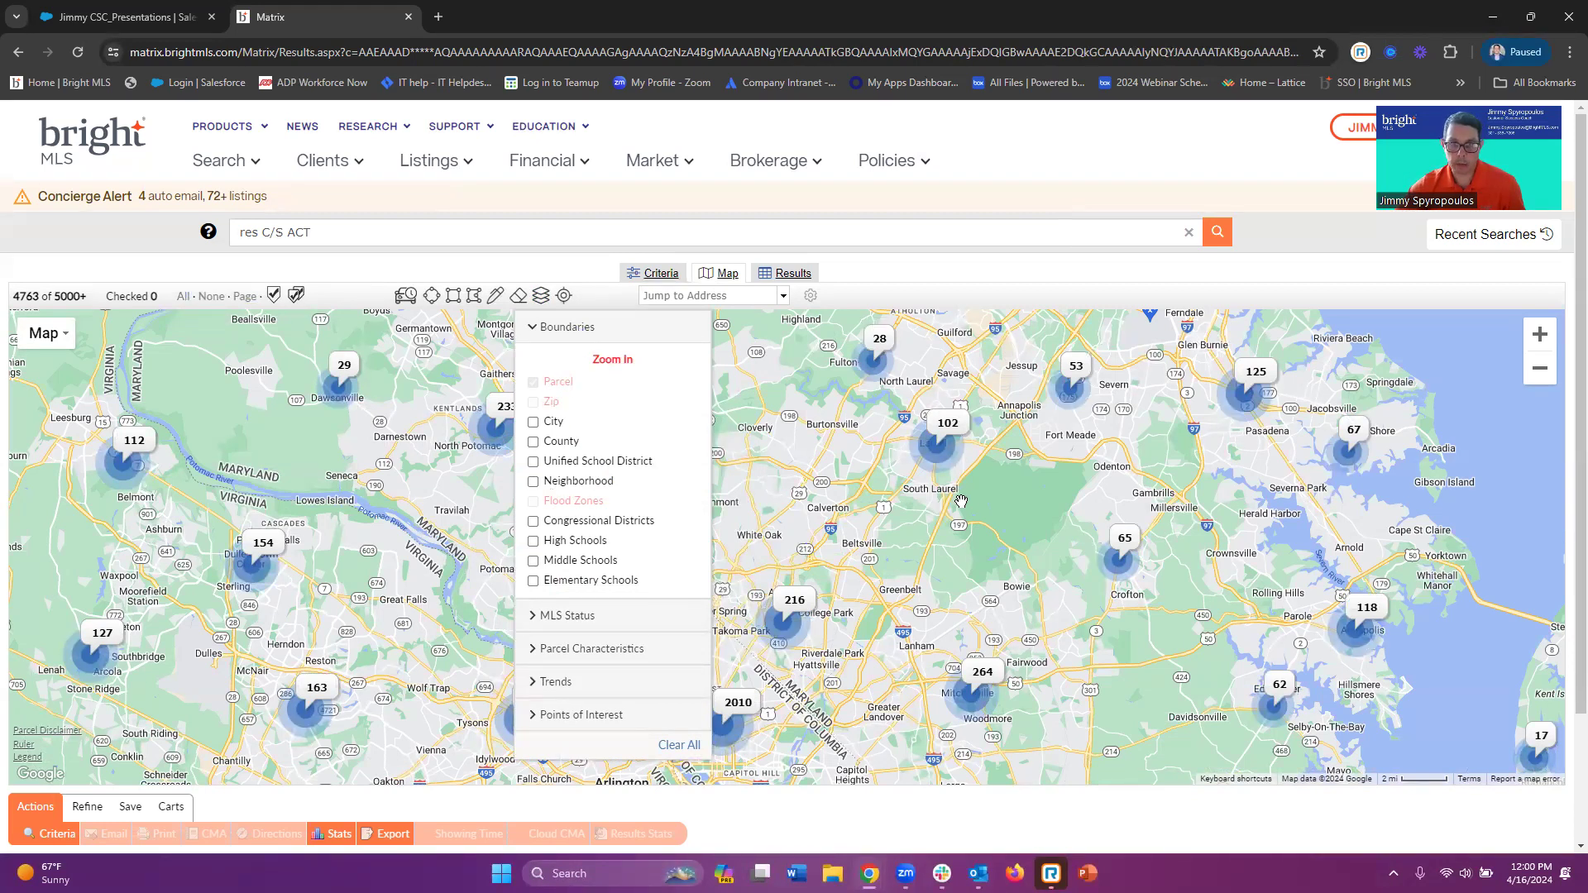
Zoom into White Oak and Beltsville and pan until individual listing markers appear
{"action": "scroll", "coordinate": [815, 519], "scroll_direction": "up", "scroll_amount": 1}
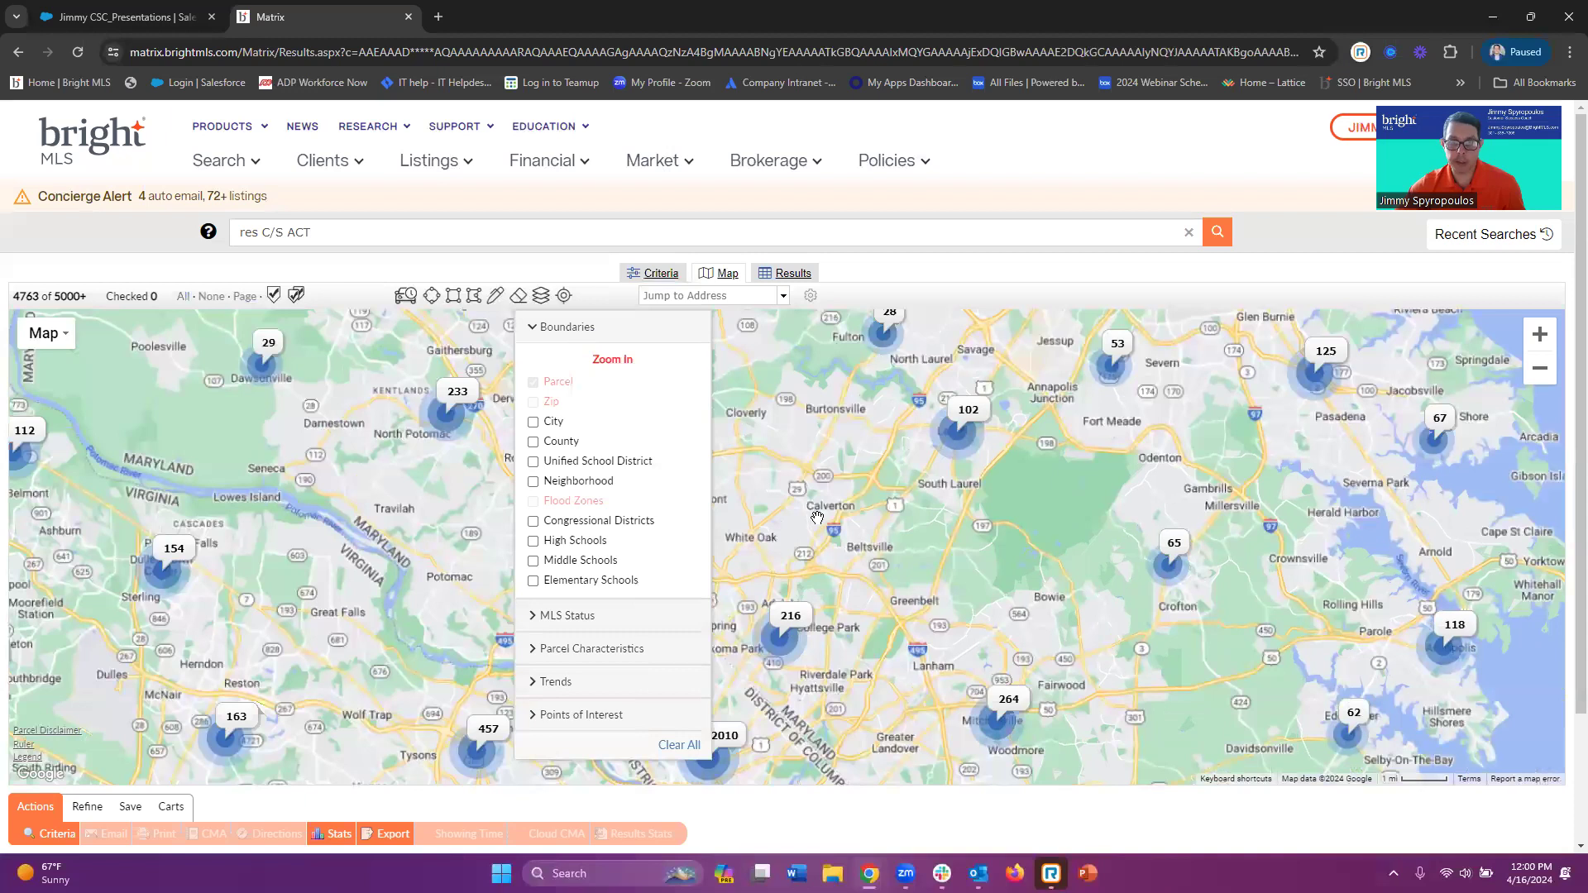
{"action": "scroll", "coordinate": [817, 518], "scroll_direction": "up", "scroll_amount": 2}
{"action": "scroll", "coordinate": [807, 511], "scroll_direction": "up", "scroll_amount": 1}
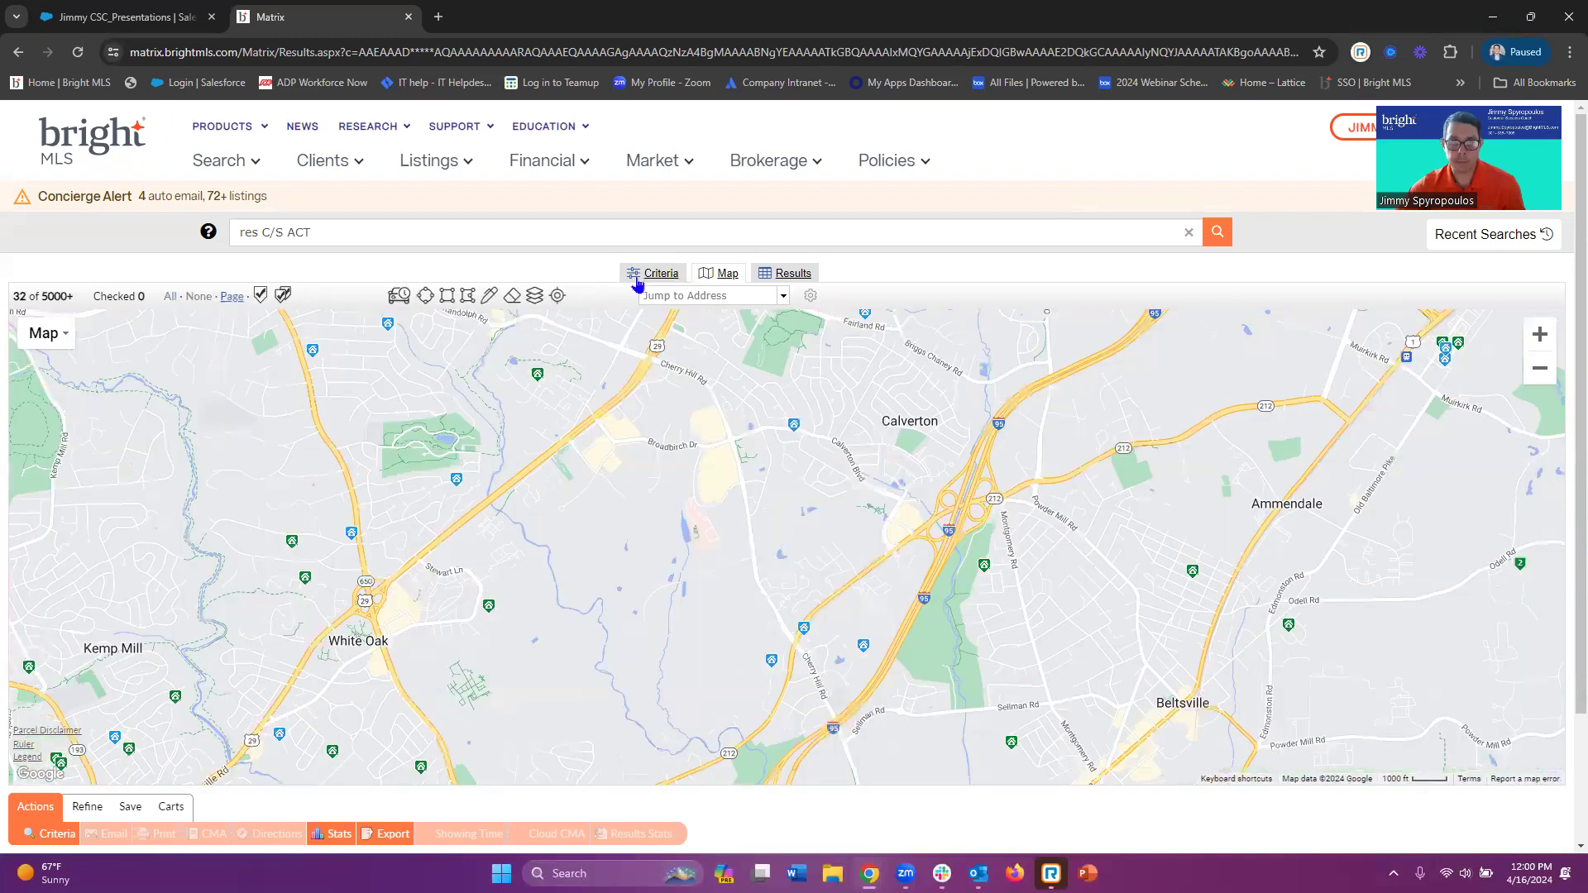
{"action": "left_click", "coordinate": [538, 297]}
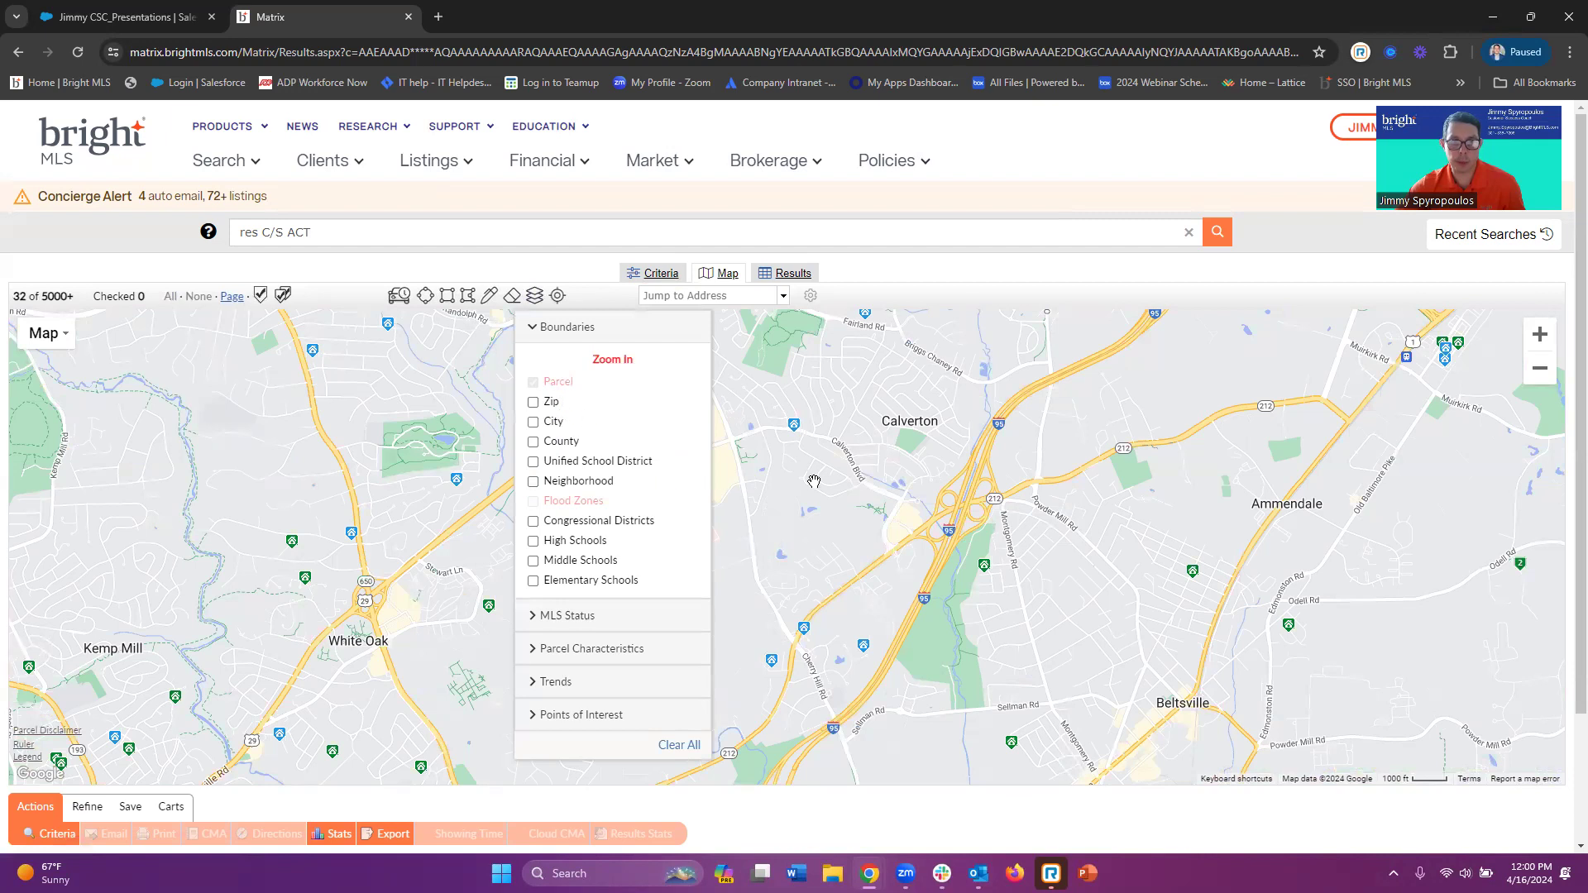
{"action": "scroll", "coordinate": [814, 481], "scroll_direction": "up", "scroll_amount": 1}
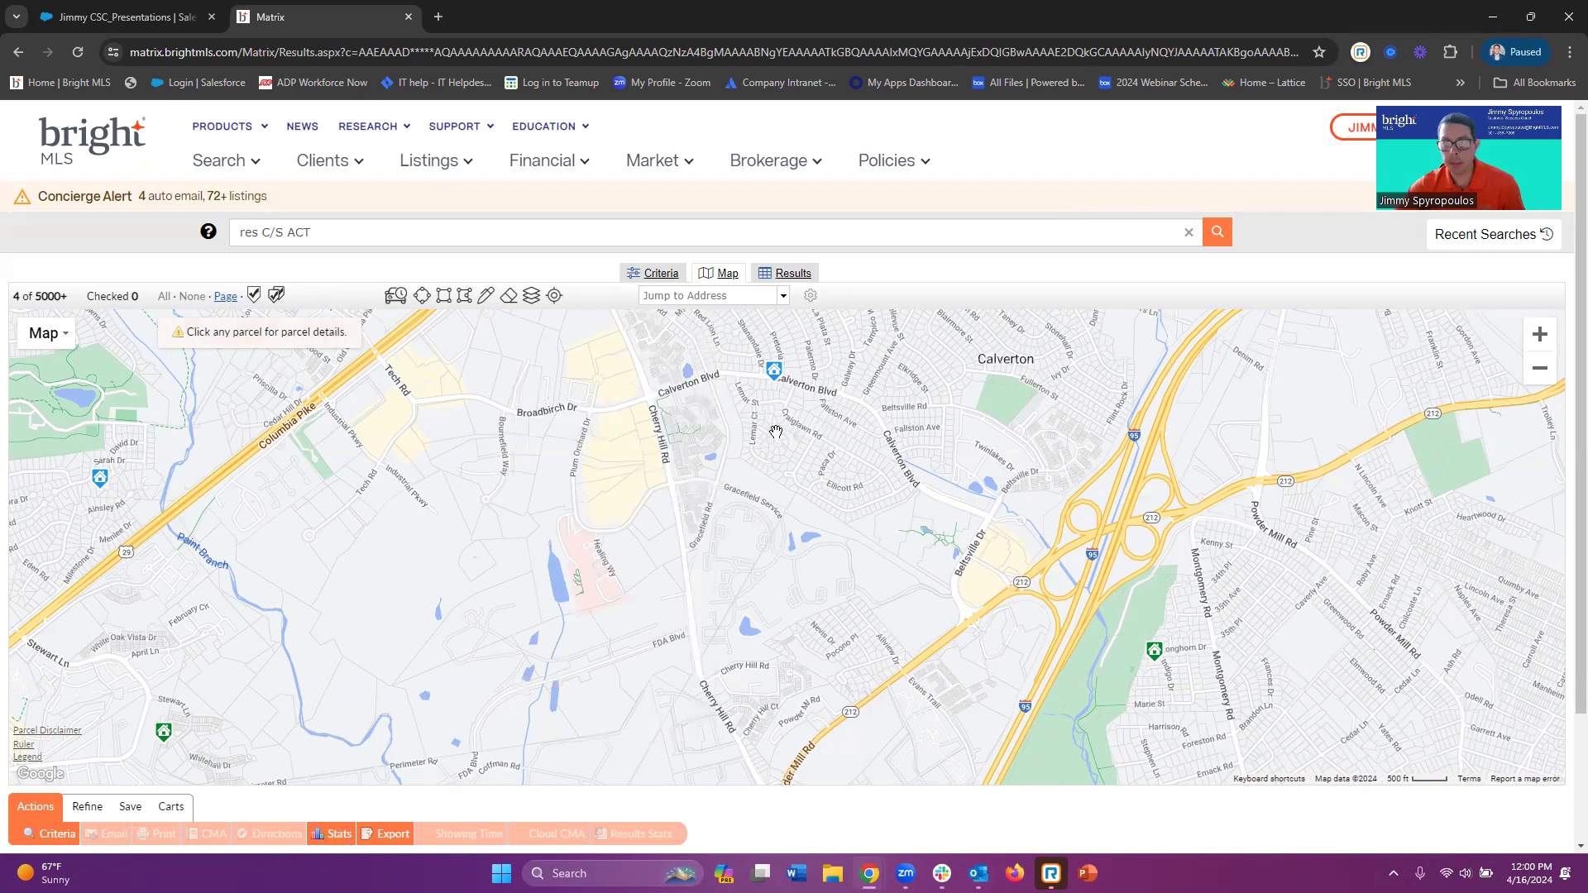
{"action": "scroll", "coordinate": [776, 431], "scroll_direction": "down", "scroll_amount": 1}
{"action": "scroll", "coordinate": [774, 429], "scroll_direction": "down", "scroll_amount": 1}
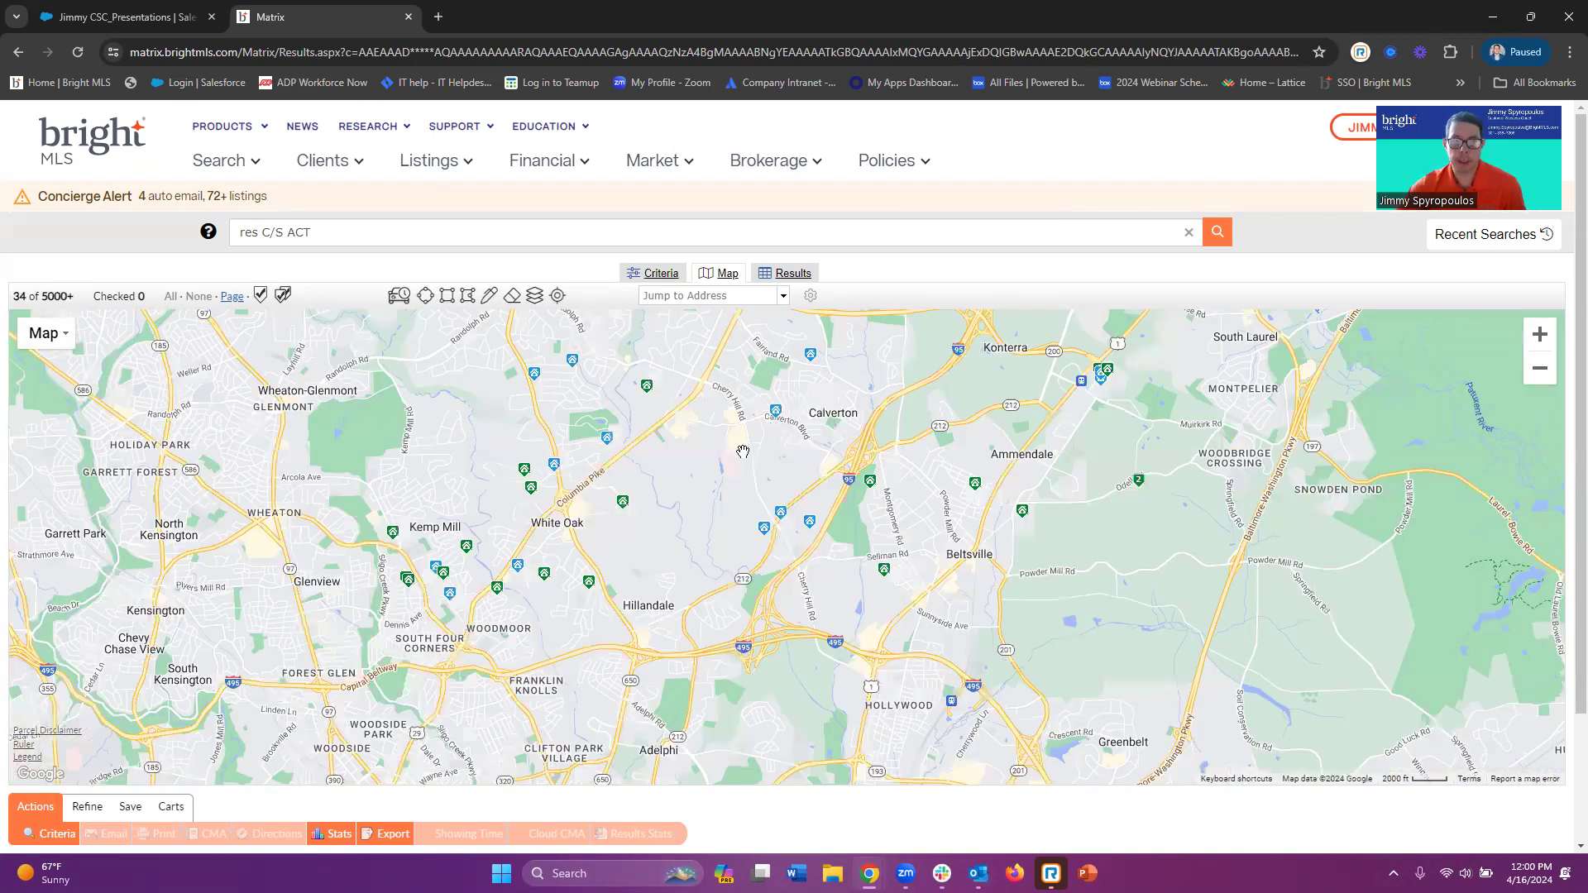
{"action": "left_click_drag", "start_coordinate": [685, 400], "coordinate": [715, 533]}
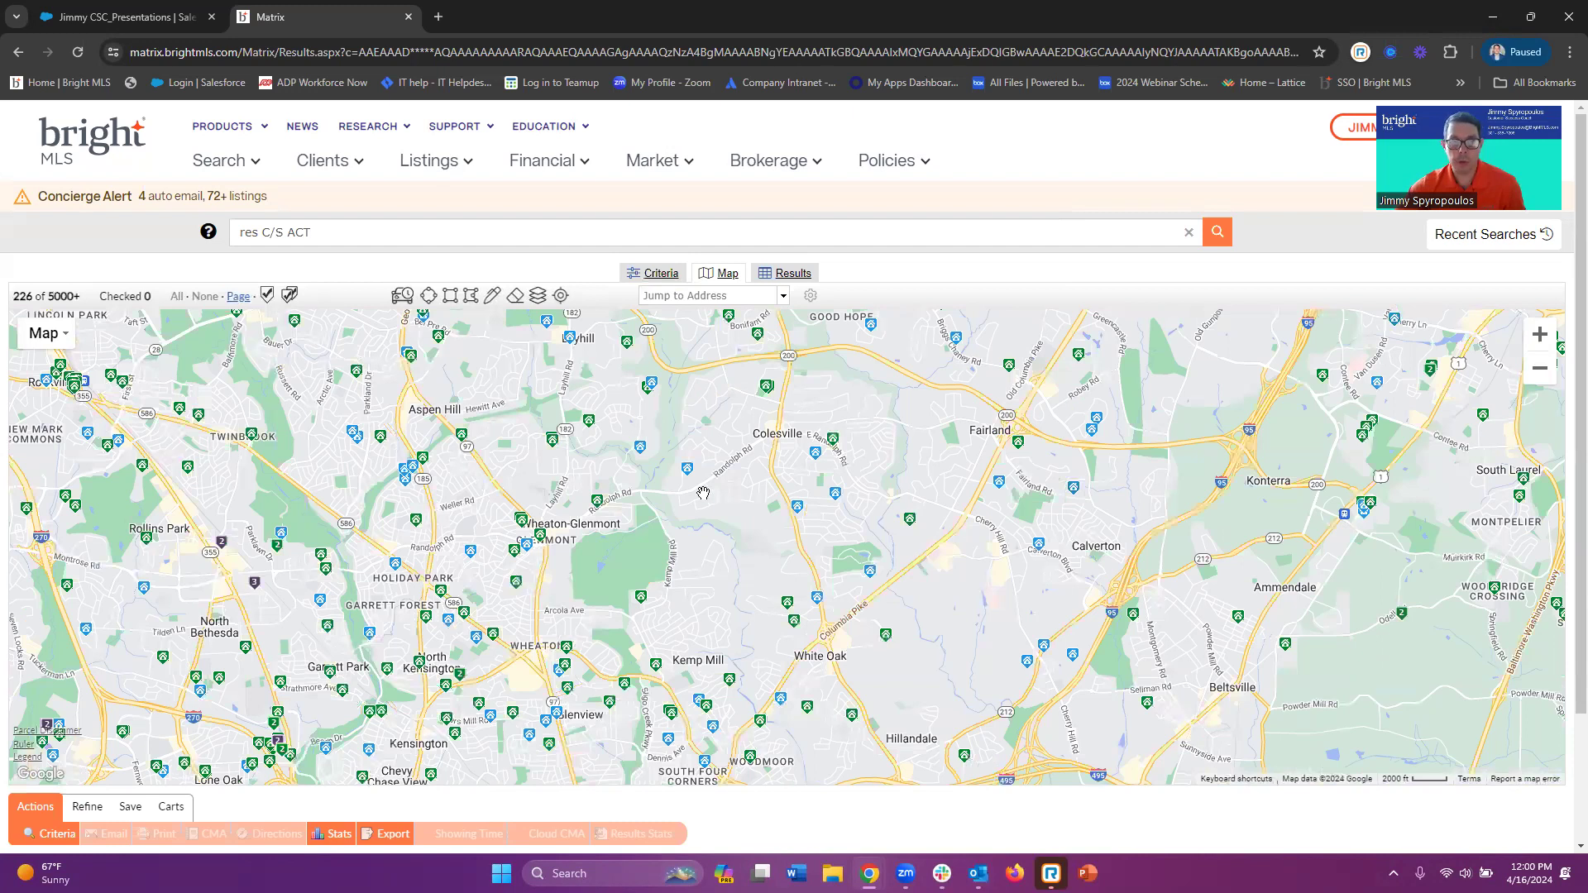
Zoom out, turn on the High Schools boundary layer, and pan the map north
{"action": "scroll", "coordinate": [672, 503], "scroll_direction": "down", "scroll_amount": 1}
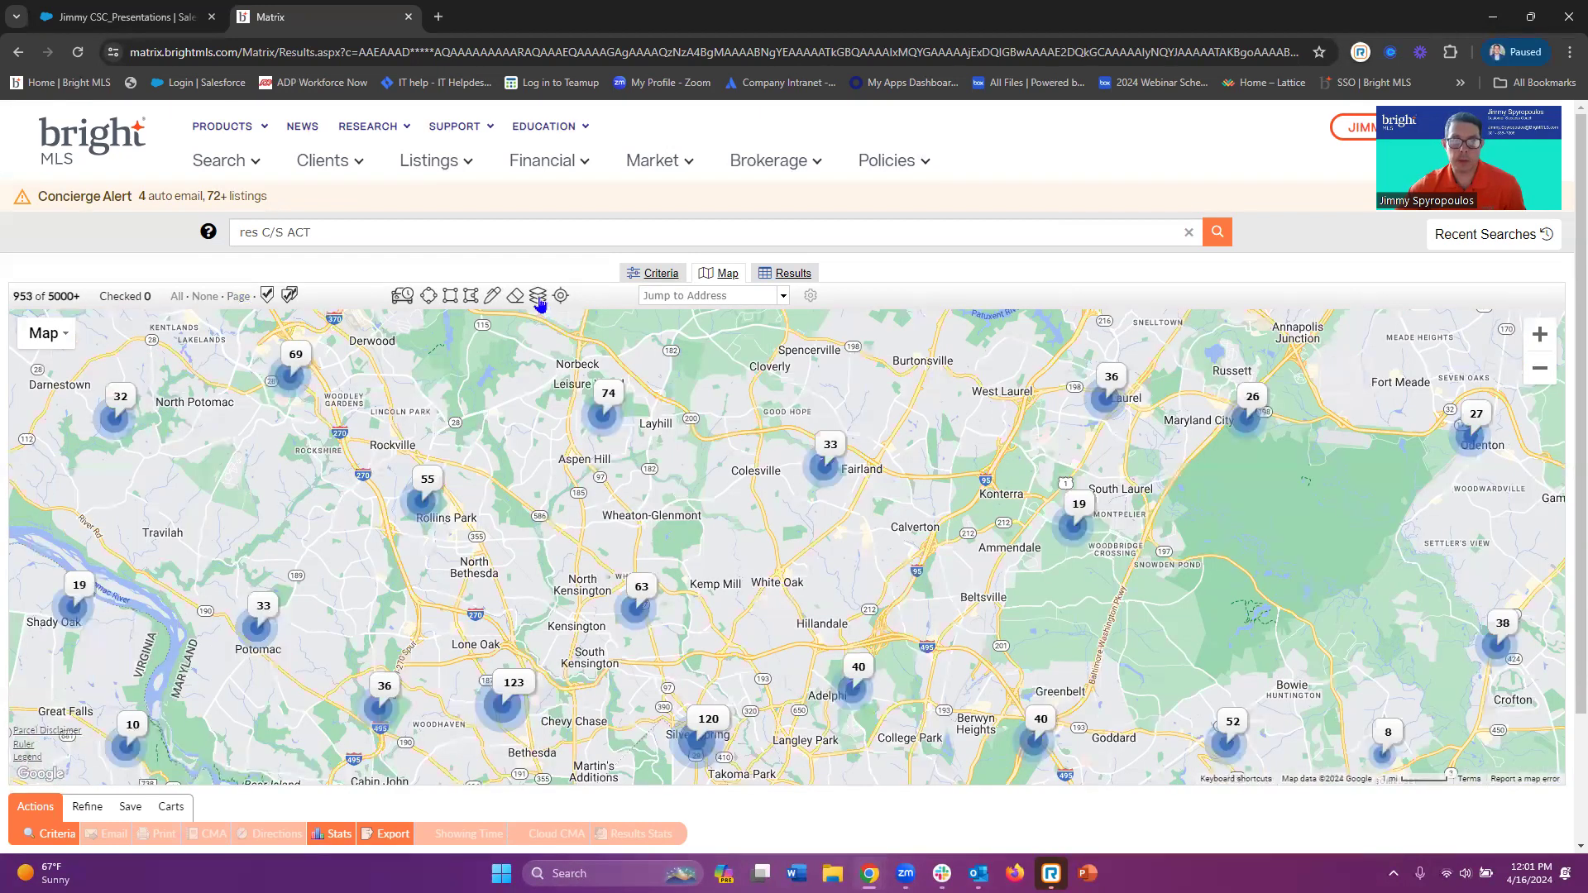
{"action": "left_click", "coordinate": [538, 297]}
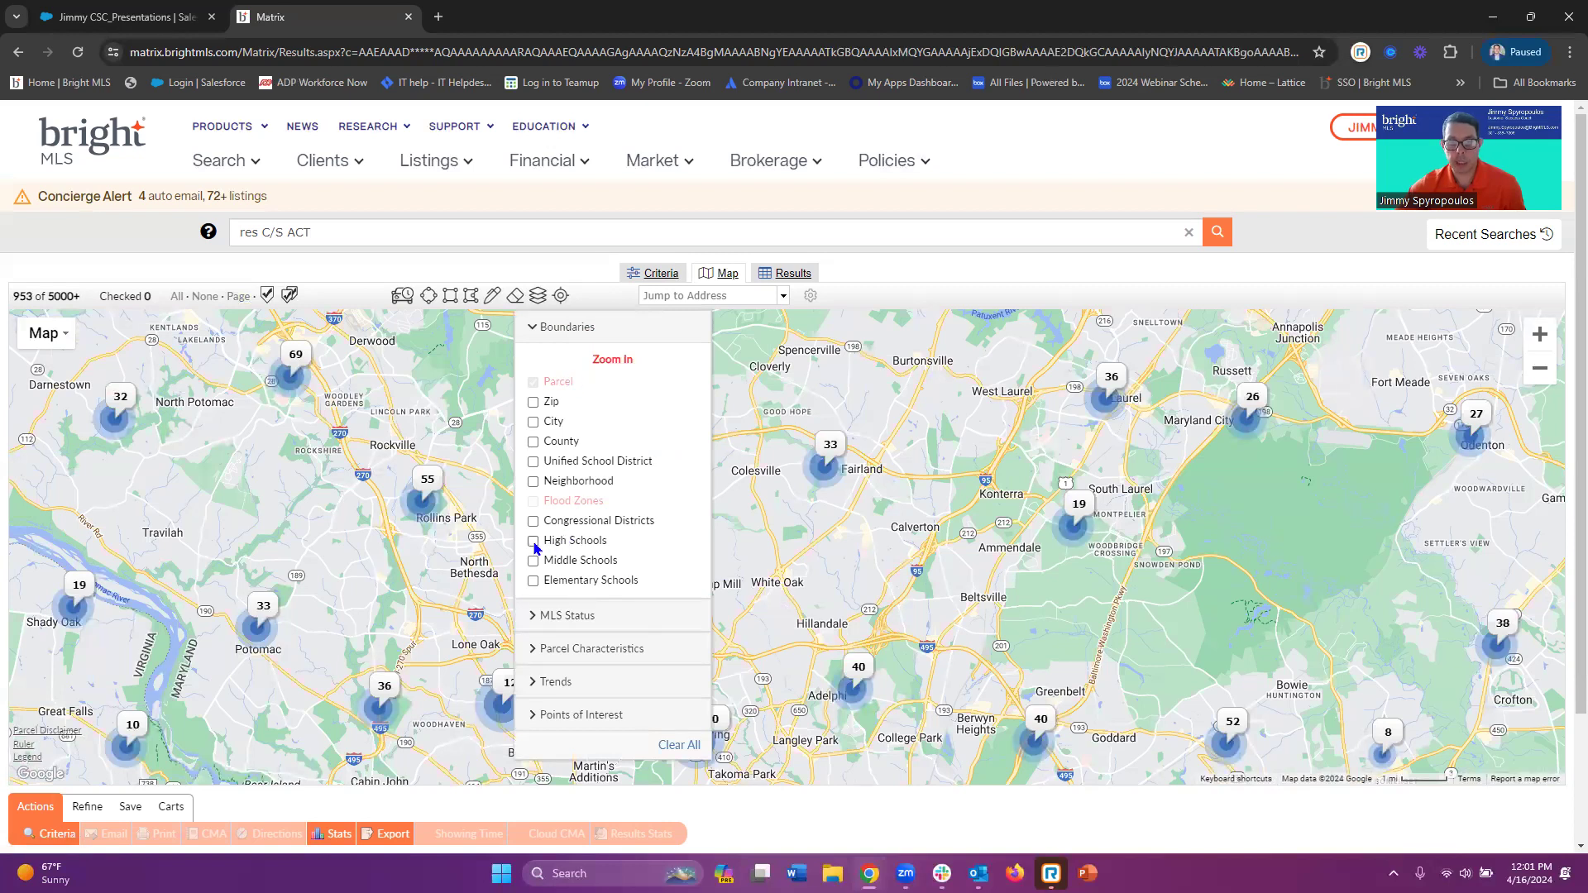
{"action": "left_click", "coordinate": [533, 542]}
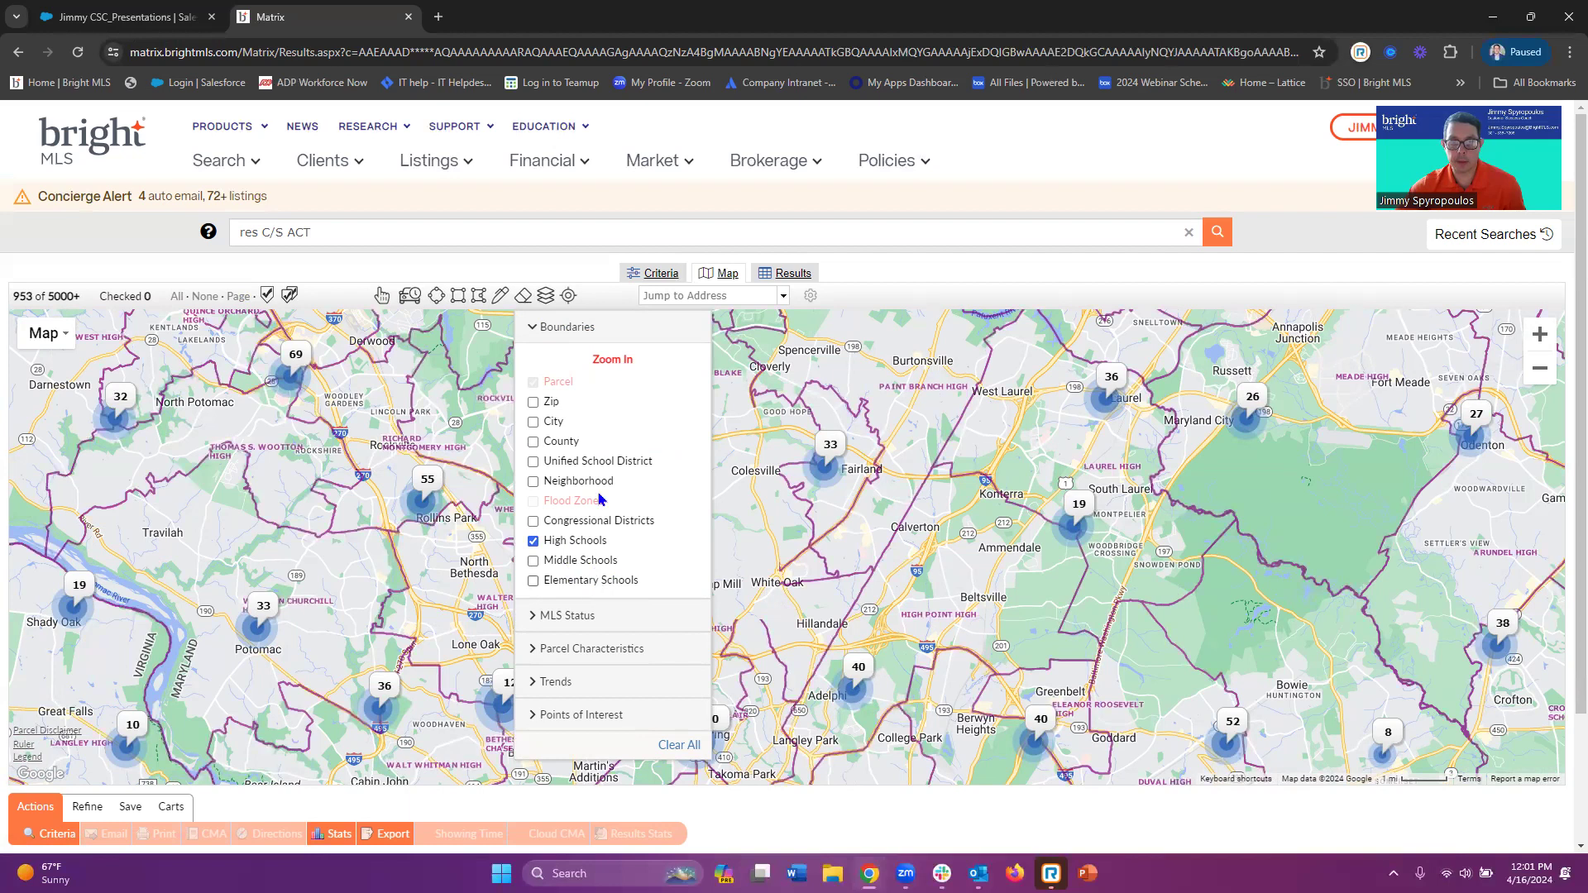
{"action": "left_click", "coordinate": [558, 328]}
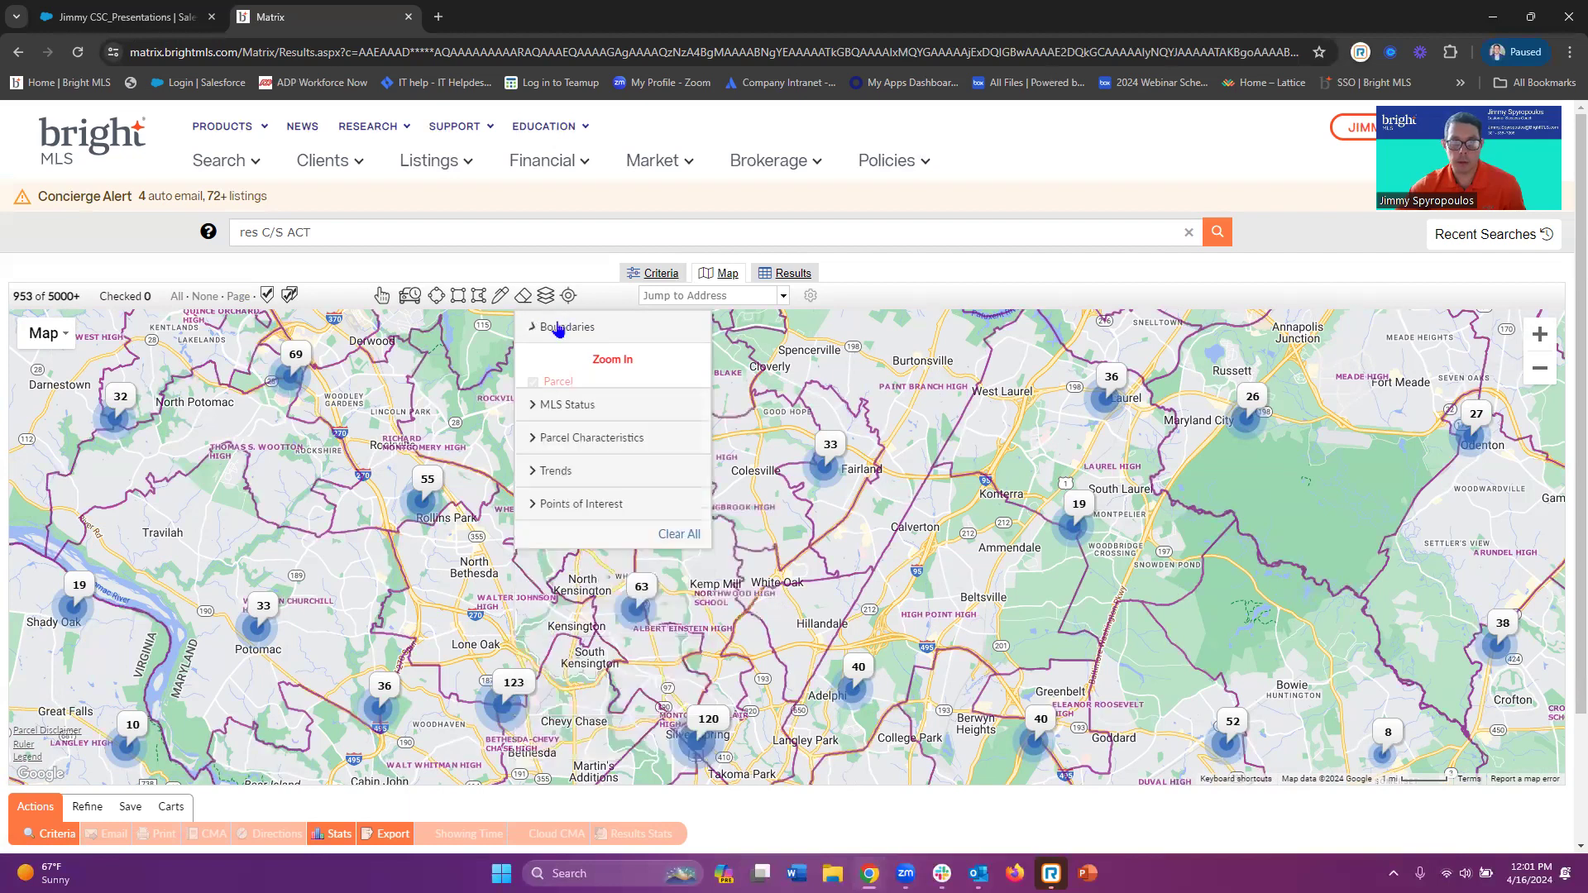
{"action": "left_click", "coordinate": [548, 299]}
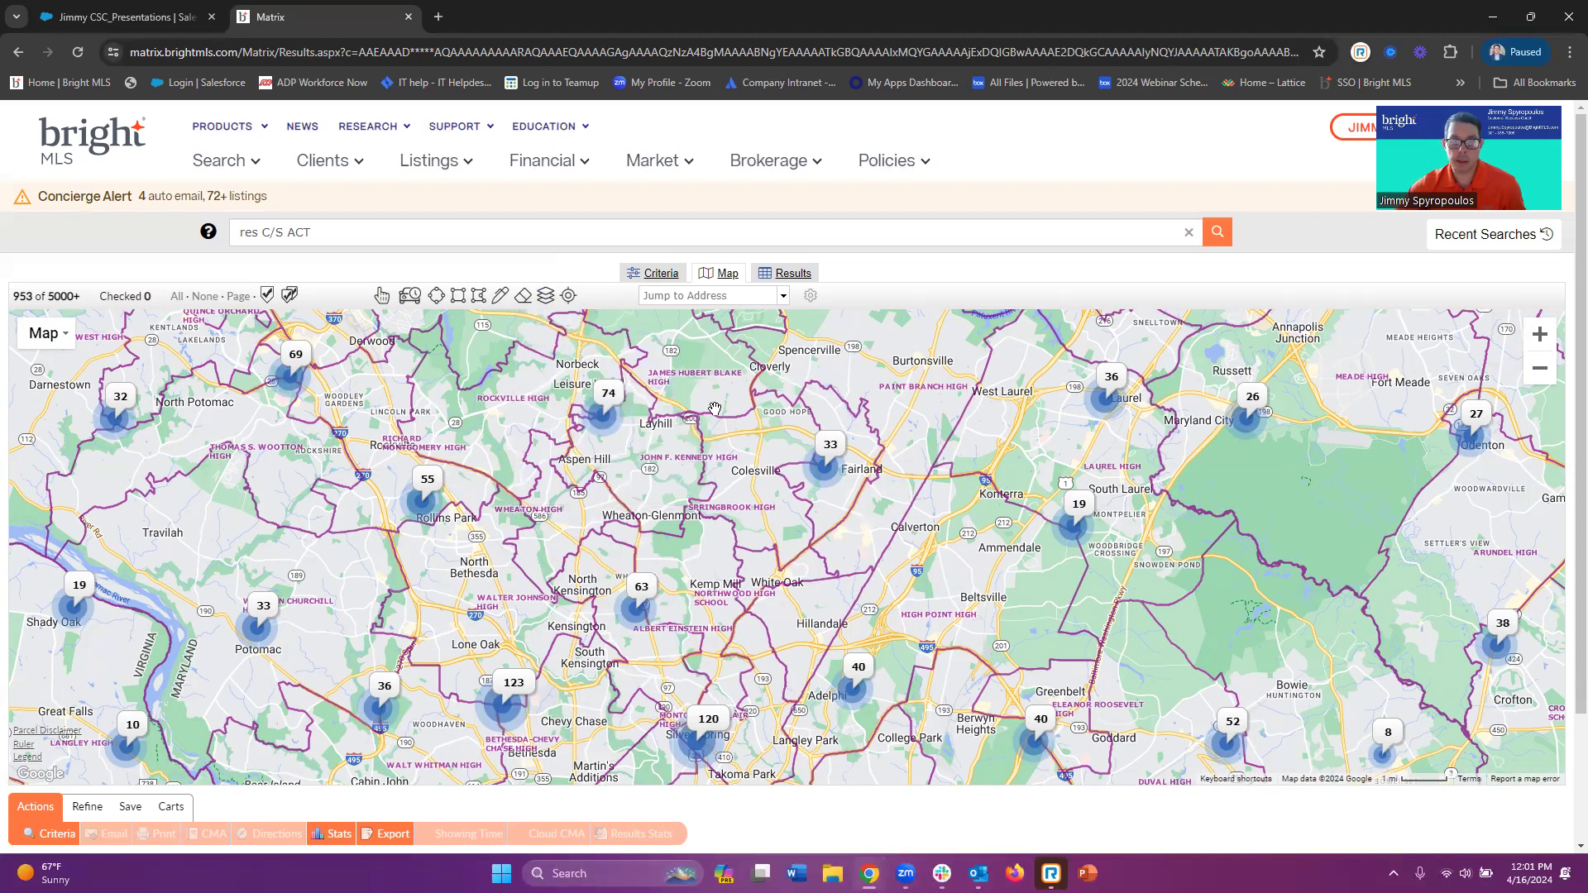
{"action": "left_click_drag", "start_coordinate": [703, 561], "coordinate": [714, 679]}
{"action": "left_click_drag", "start_coordinate": [612, 402], "coordinate": [614, 573]}
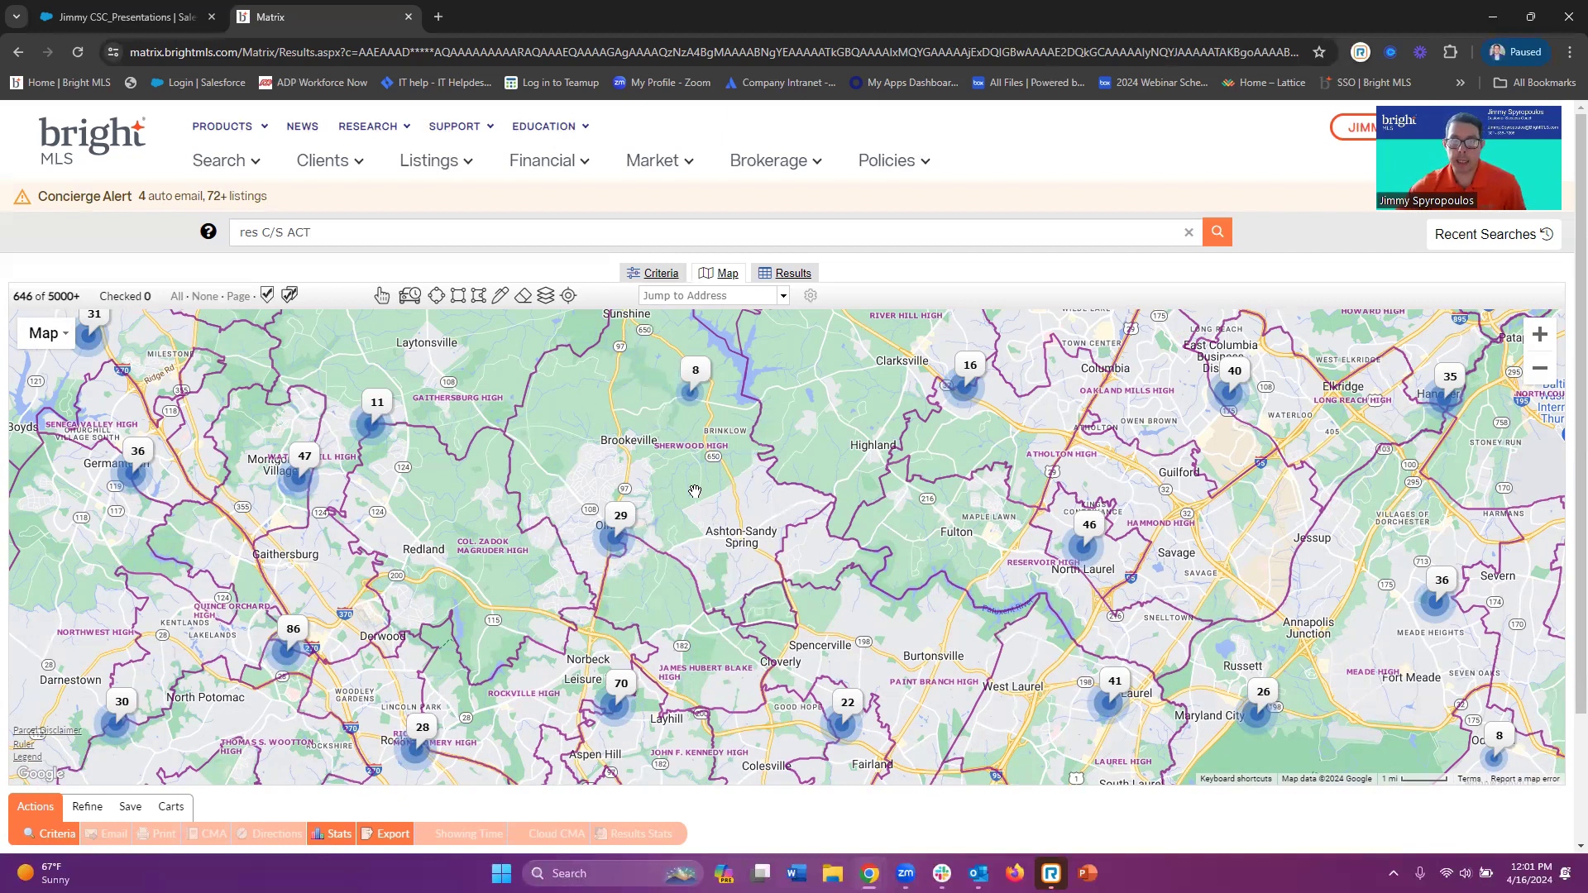
Use Sherwood High's attendance area as the search shape (27 listings), then hide school boundaries
{"action": "left_click", "coordinate": [381, 297]}
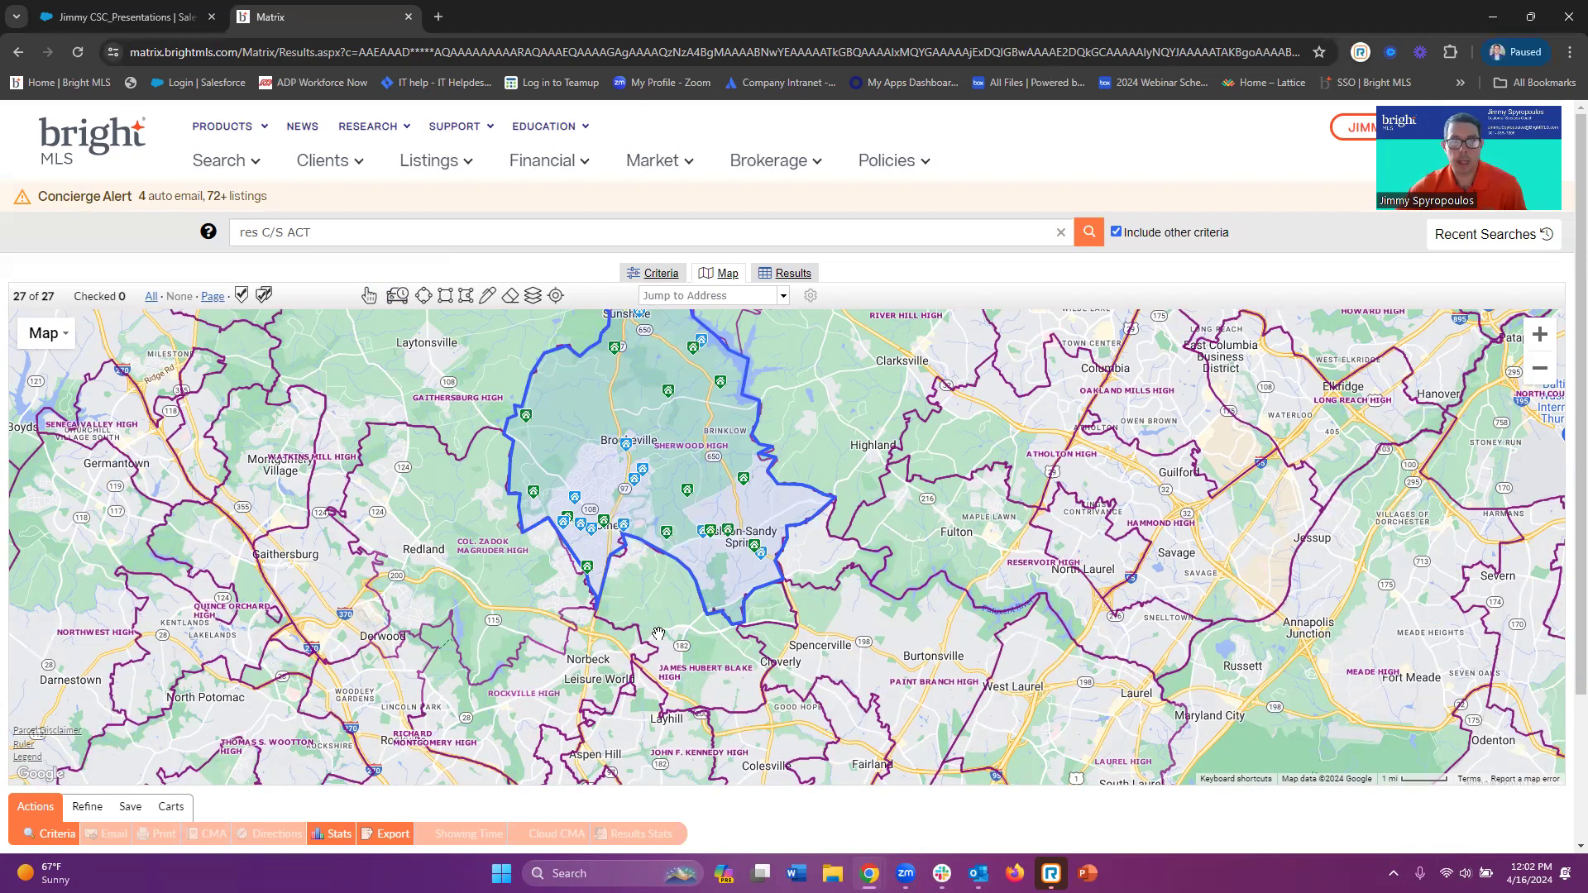
{"action": "left_click", "coordinate": [534, 296]}
{"action": "left_click", "coordinate": [550, 327]}
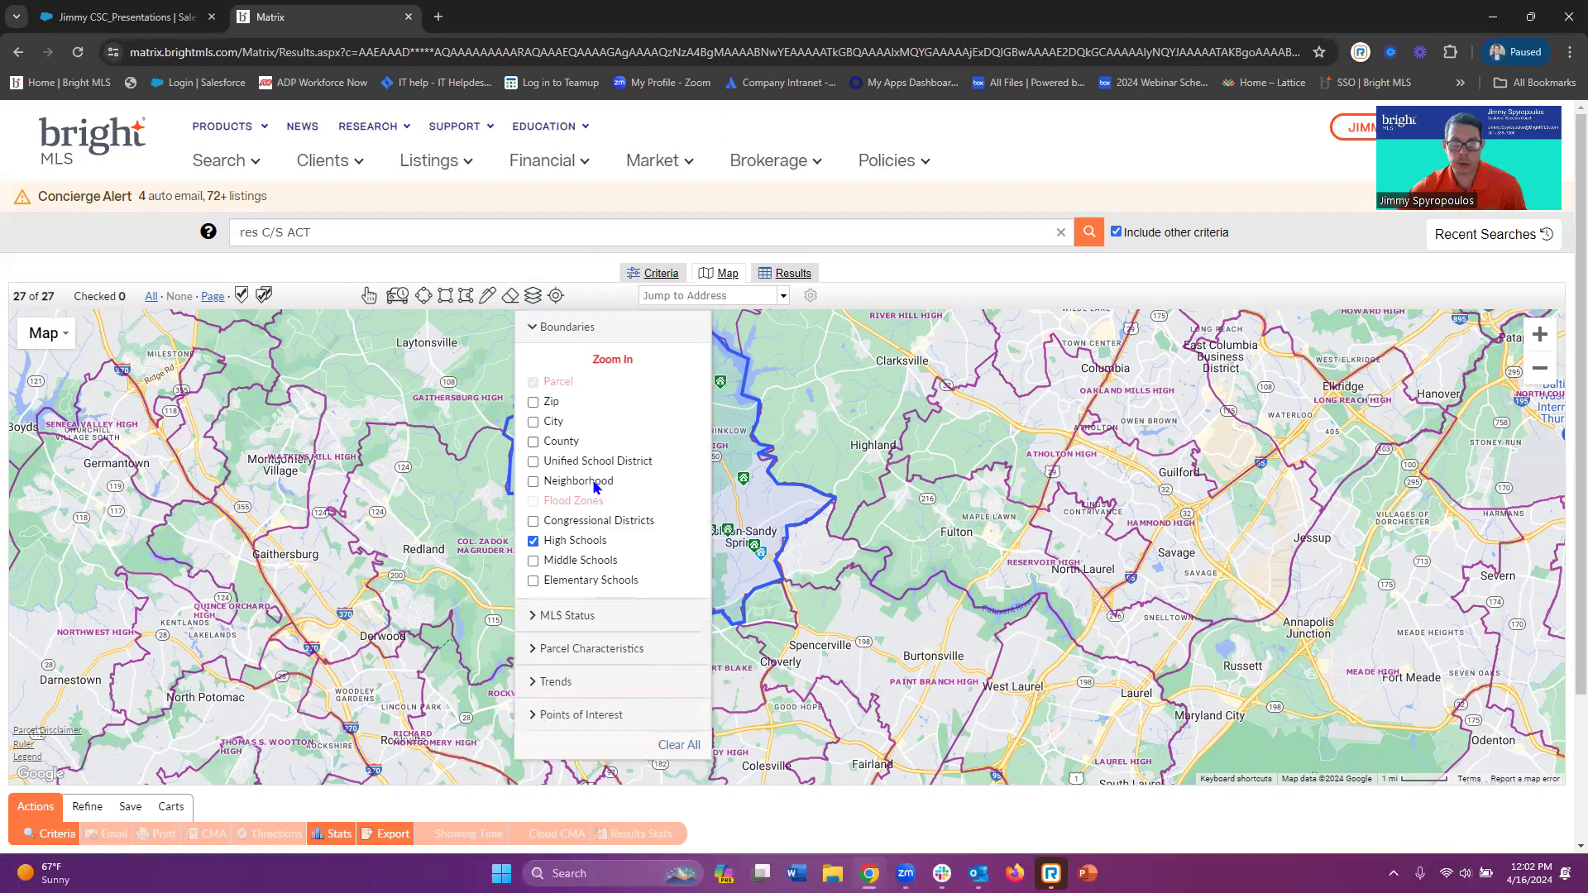
{"action": "left_click", "coordinate": [533, 542]}
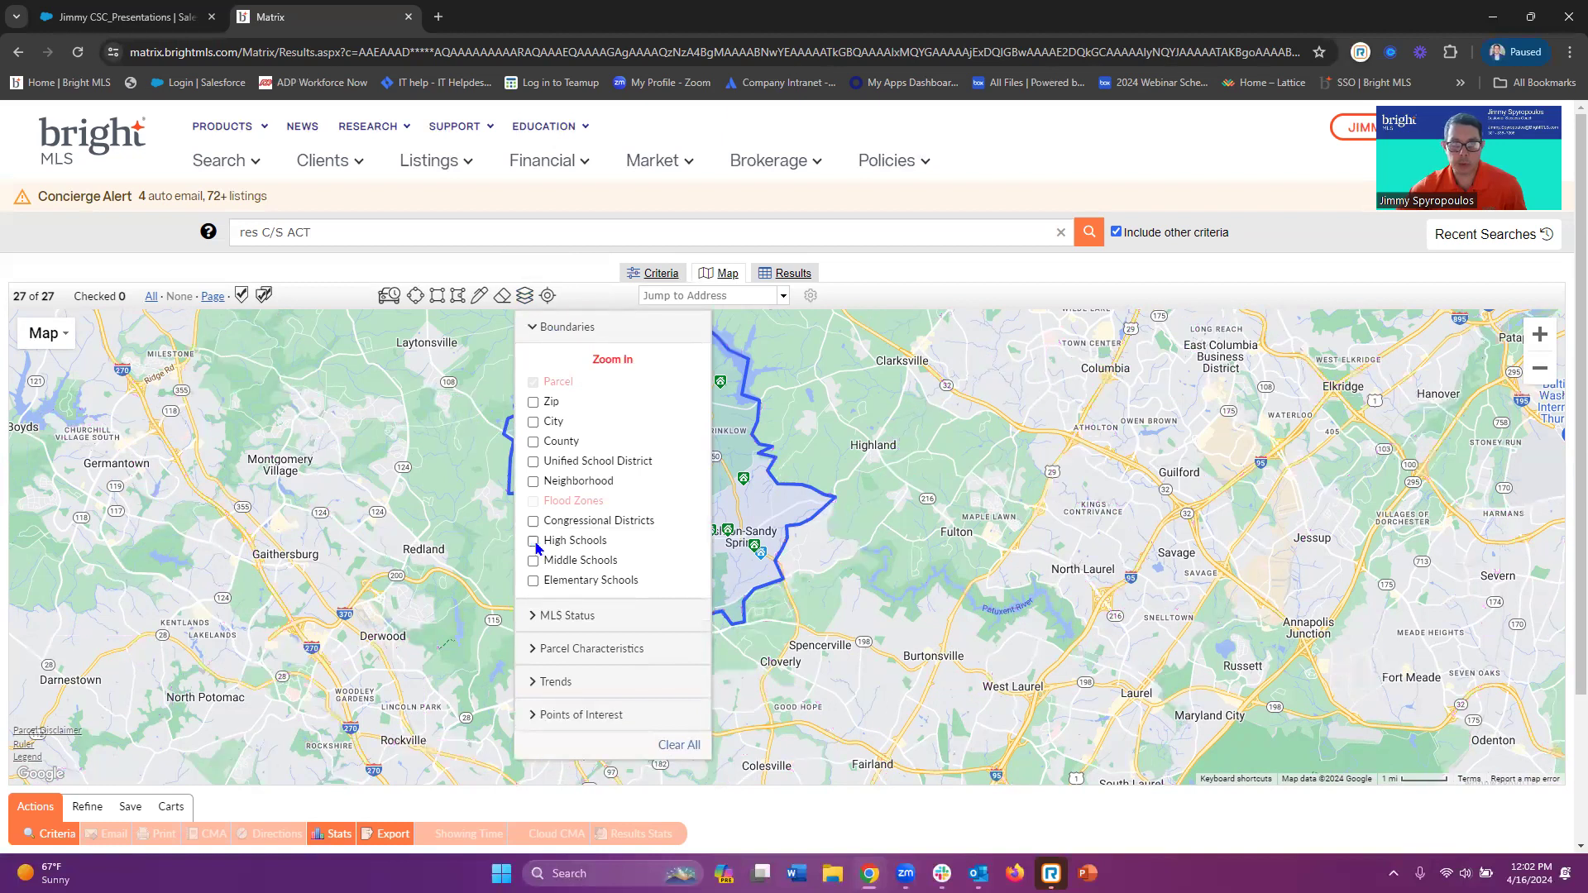
{"action": "left_click", "coordinate": [525, 297]}
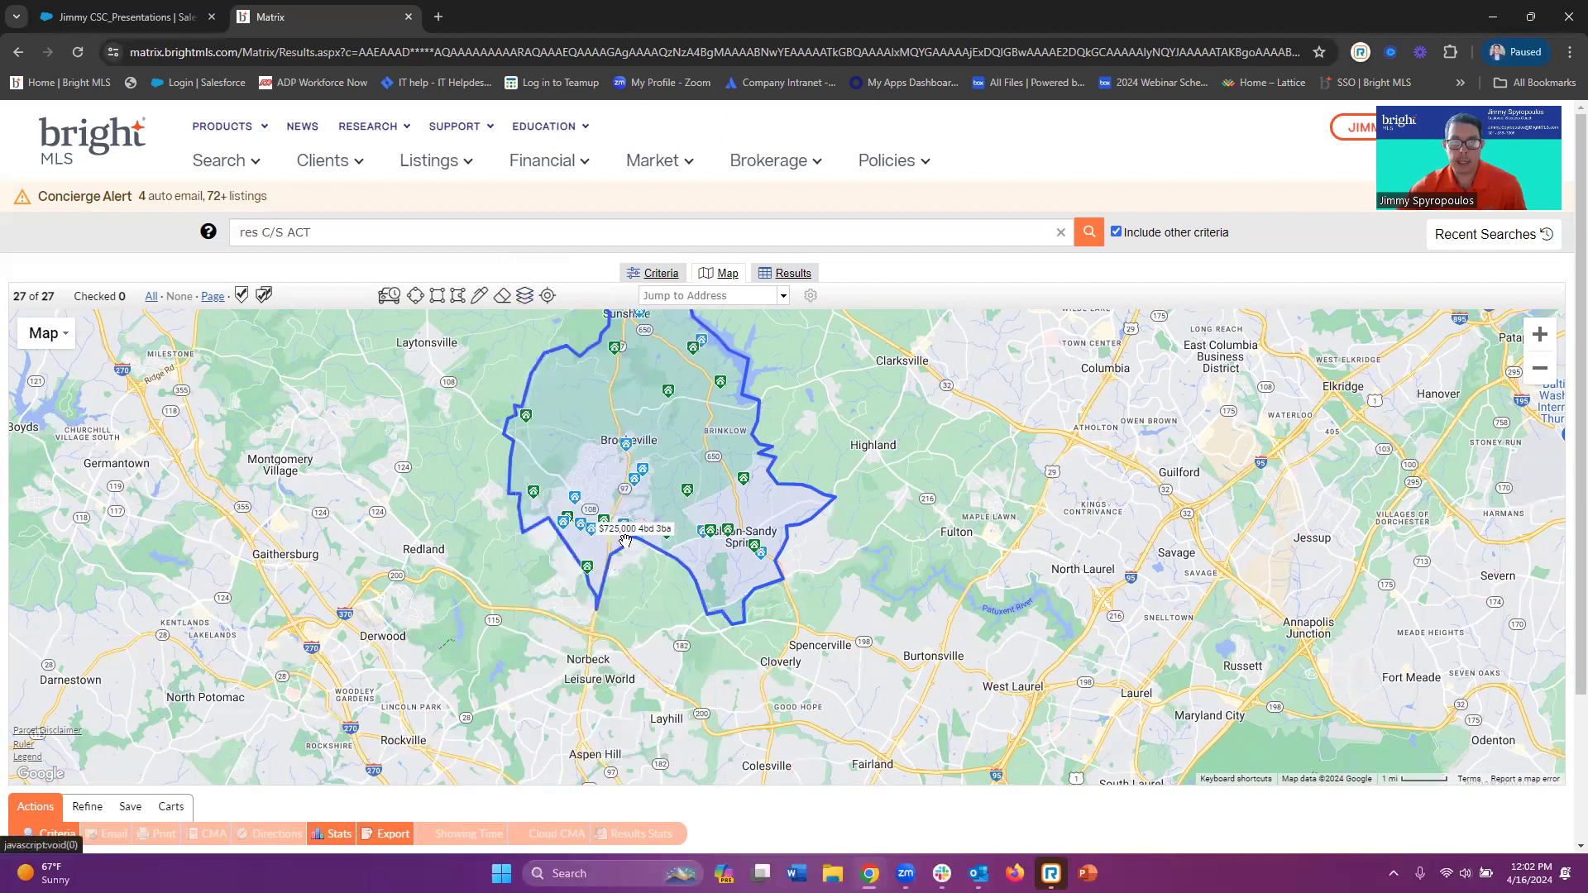
{"action": "left_click_drag", "start_coordinate": [876, 476], "coordinate": [897, 558]}
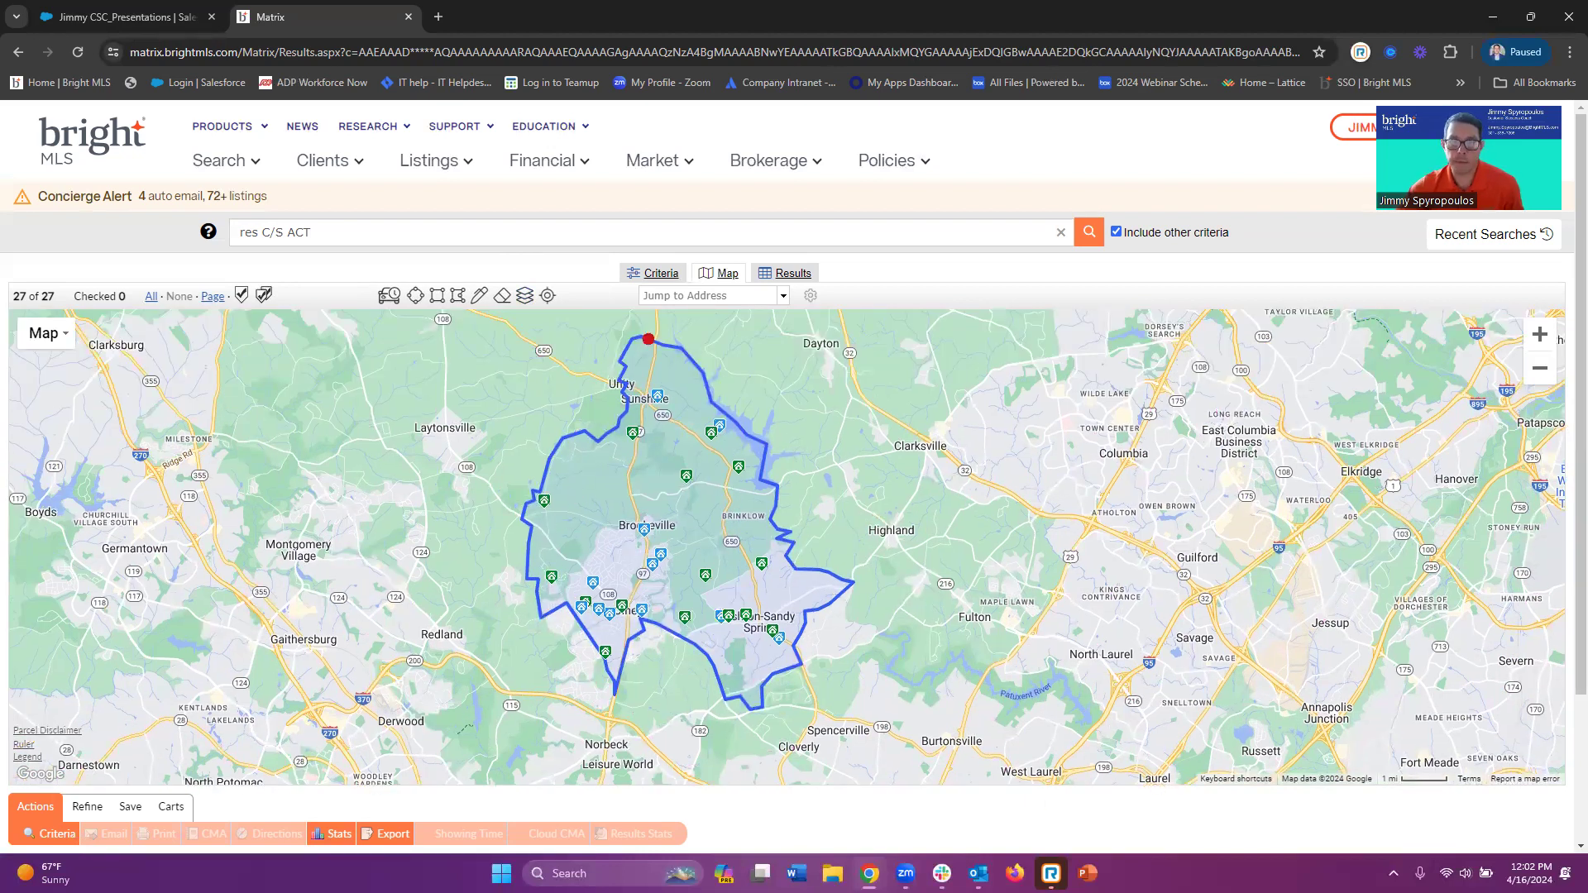
{"action": "left_click", "coordinate": [659, 279]}
{"action": "scroll", "coordinate": [206, 508], "scroll_direction": "down", "scroll_amount": 1}
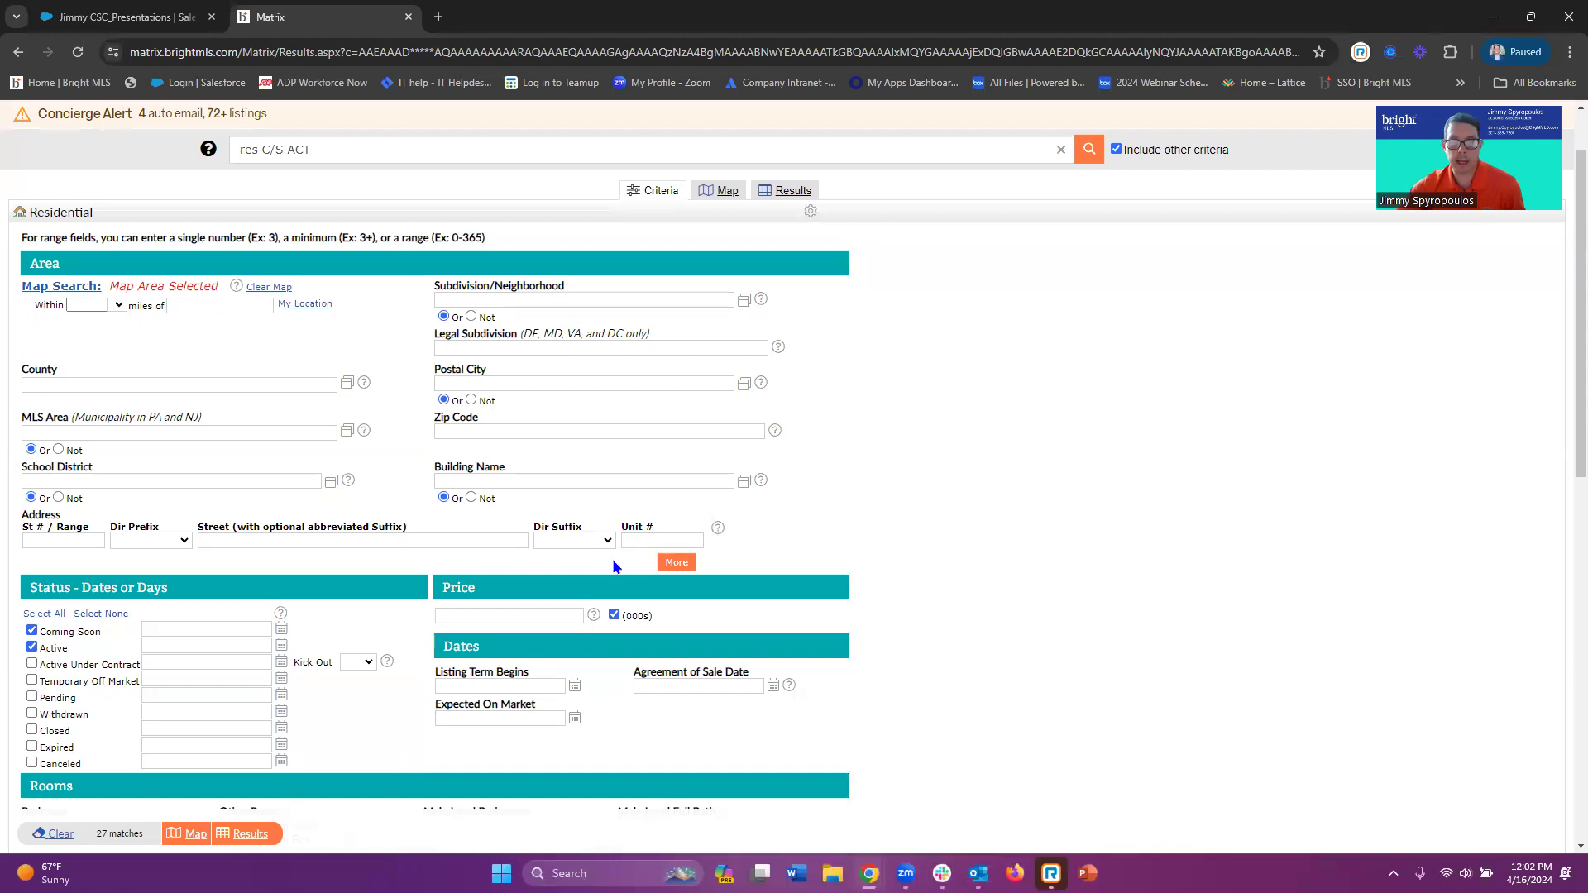
{"action": "left_click", "coordinate": [720, 190]}
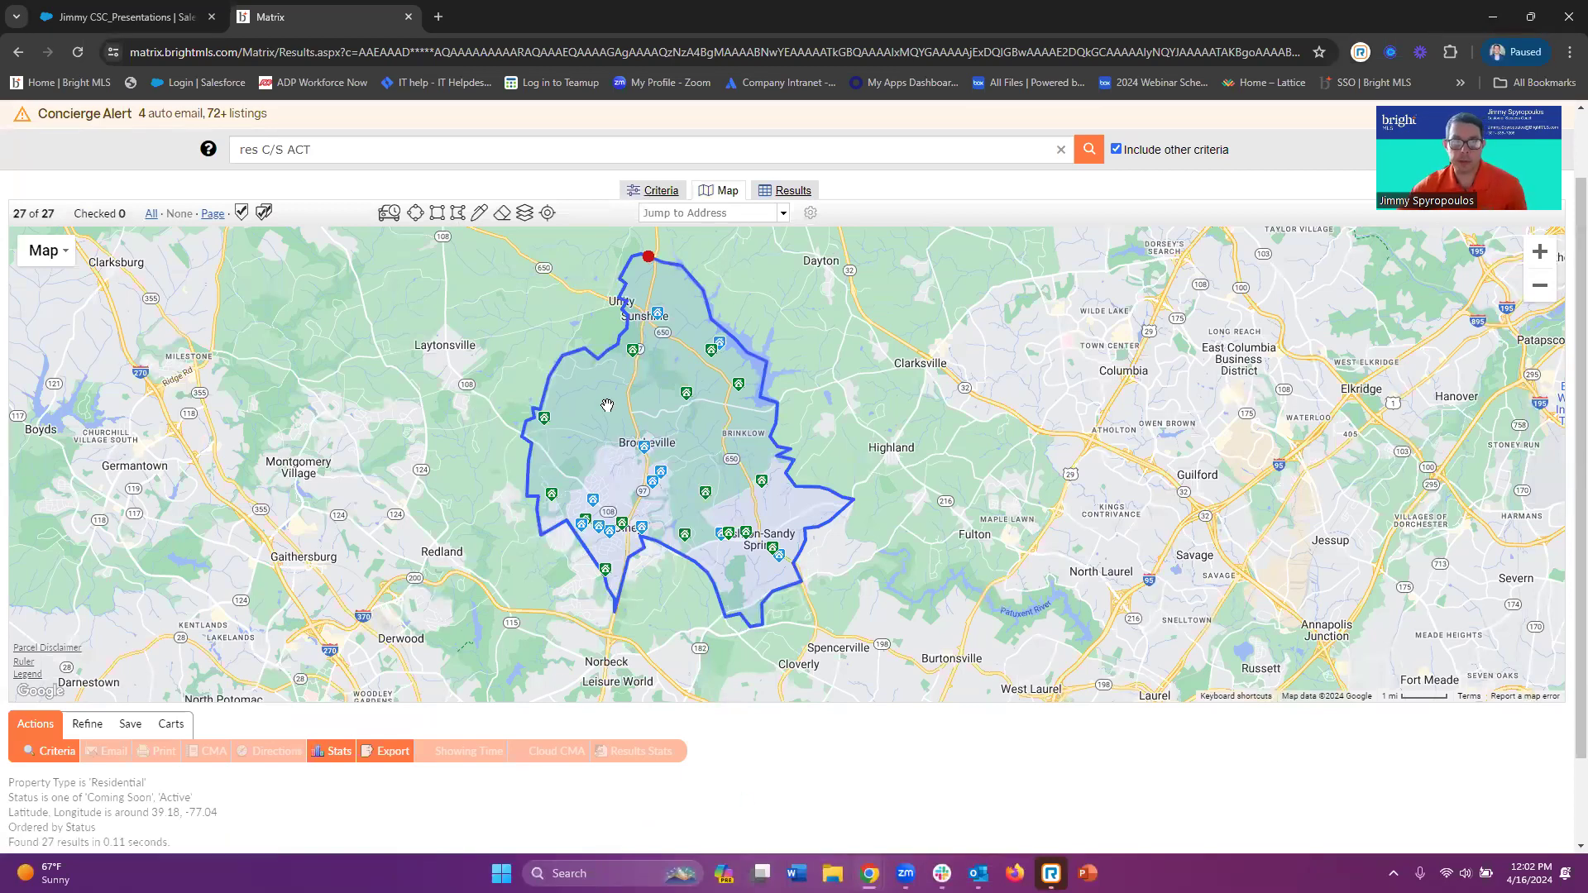
Show high school boundaries and add the Col. Zadok Magruder High and River Hill High areas as search shapes
{"action": "left_click", "coordinate": [525, 214]}
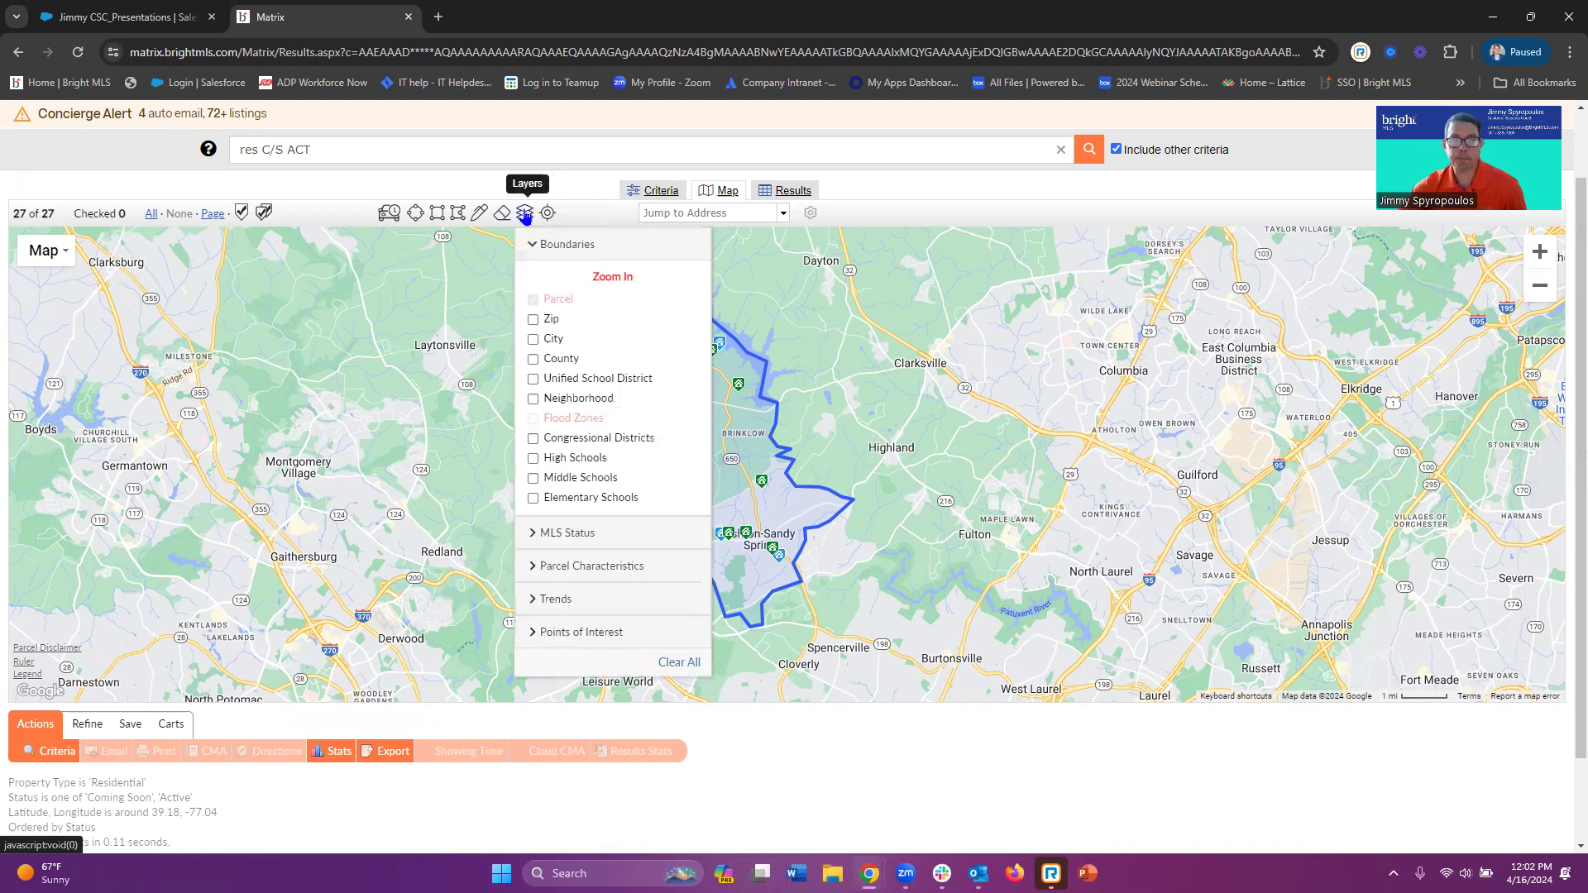
{"action": "left_click", "coordinate": [532, 458]}
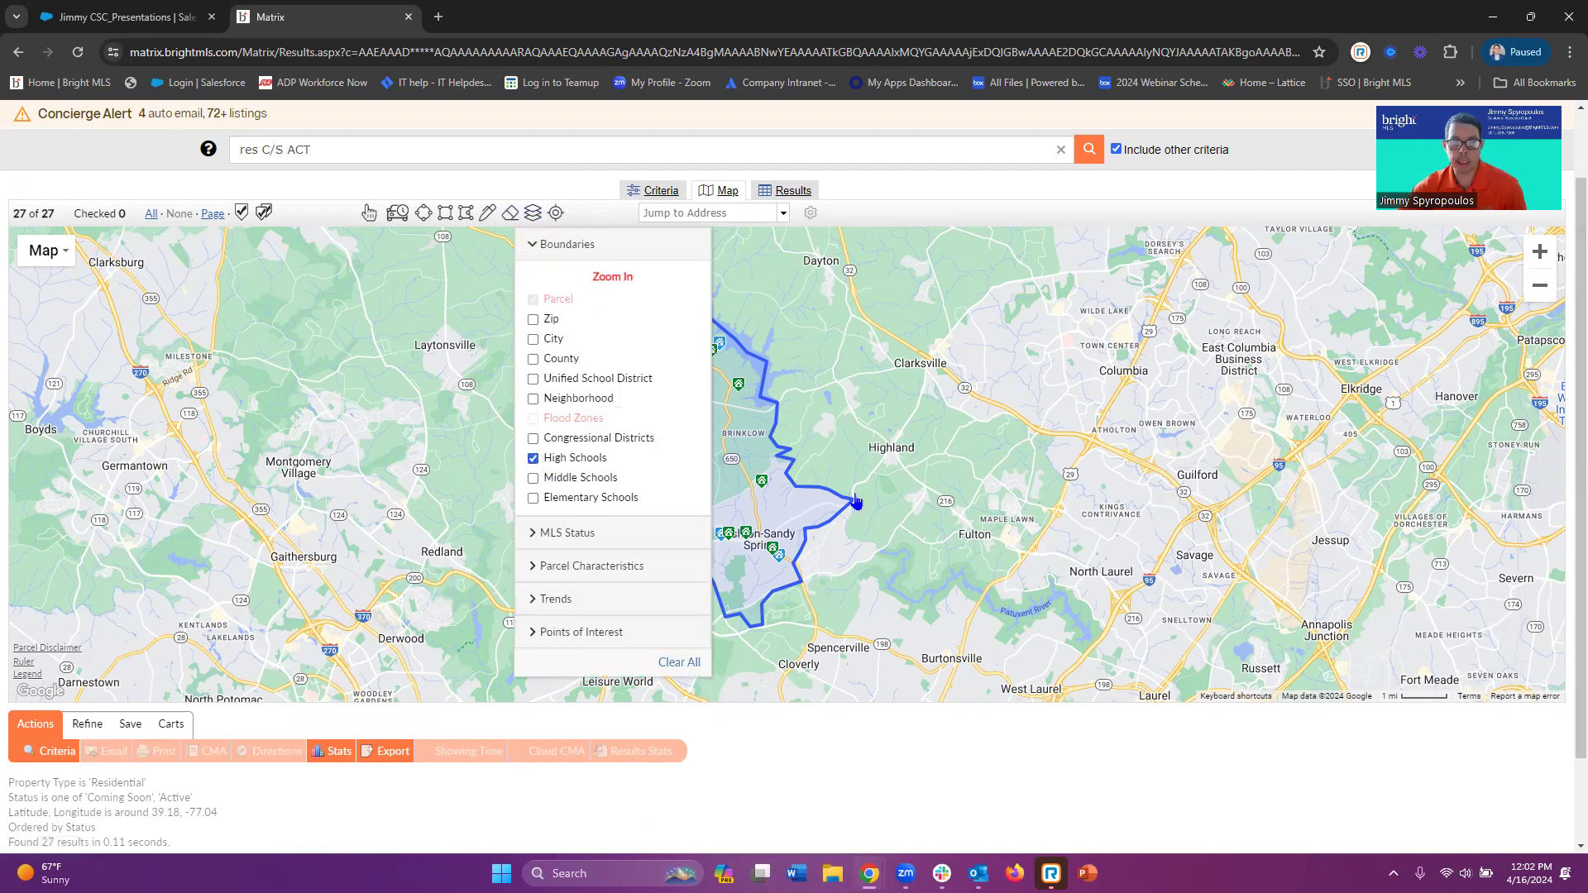
{"action": "left_click", "coordinate": [533, 214]}
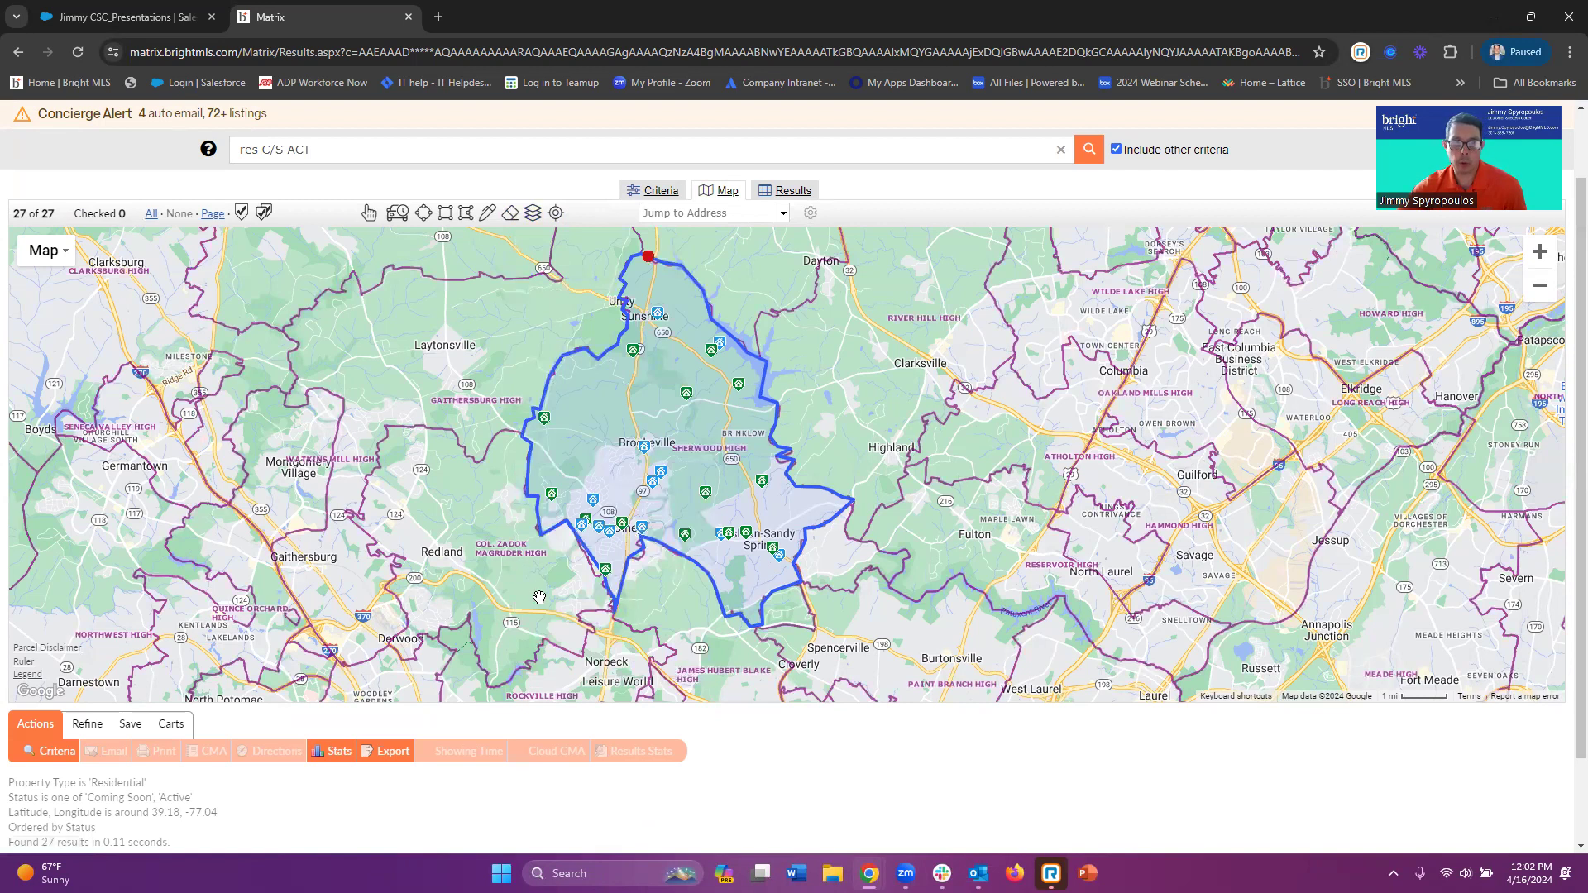
{"action": "left_click", "coordinate": [369, 215]}
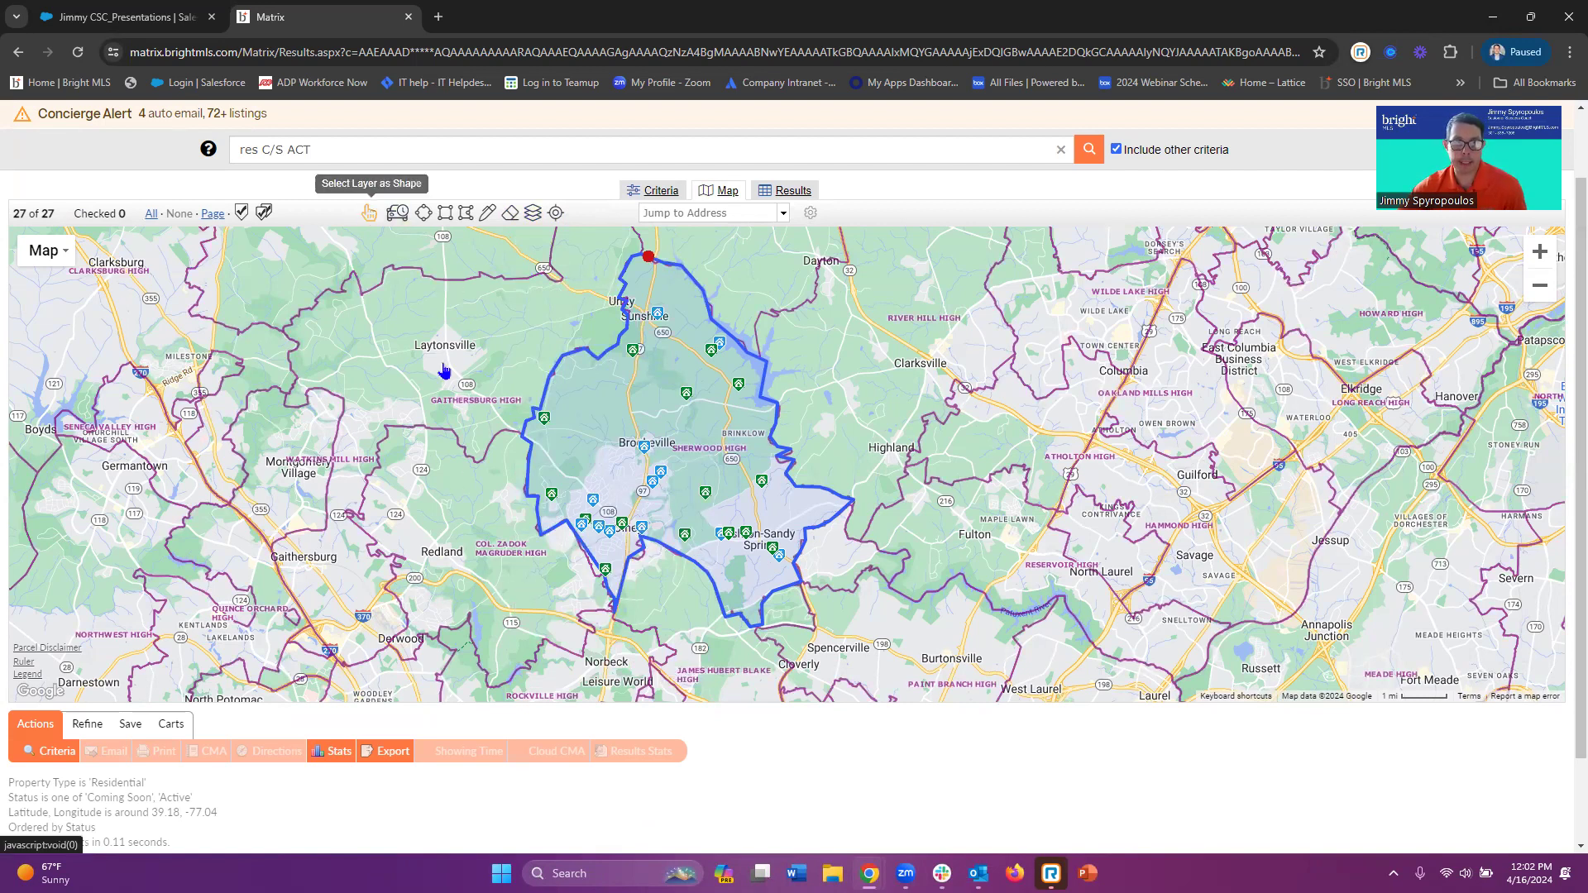
{"action": "left_click", "coordinate": [502, 556]}
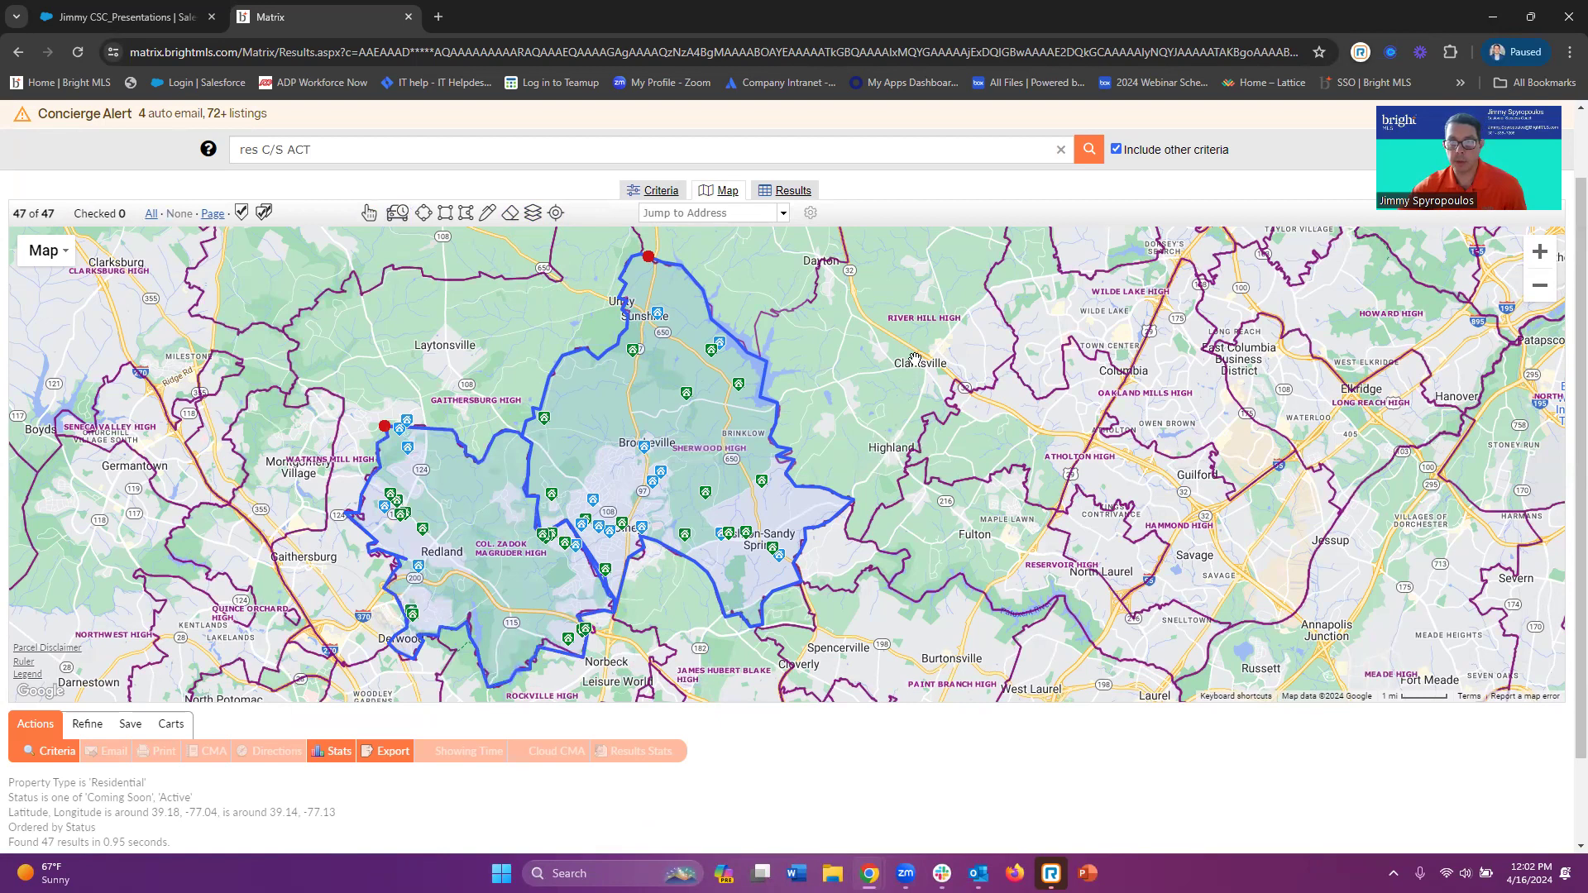
{"action": "left_click_drag", "start_coordinate": [839, 460], "coordinate": [831, 470]}
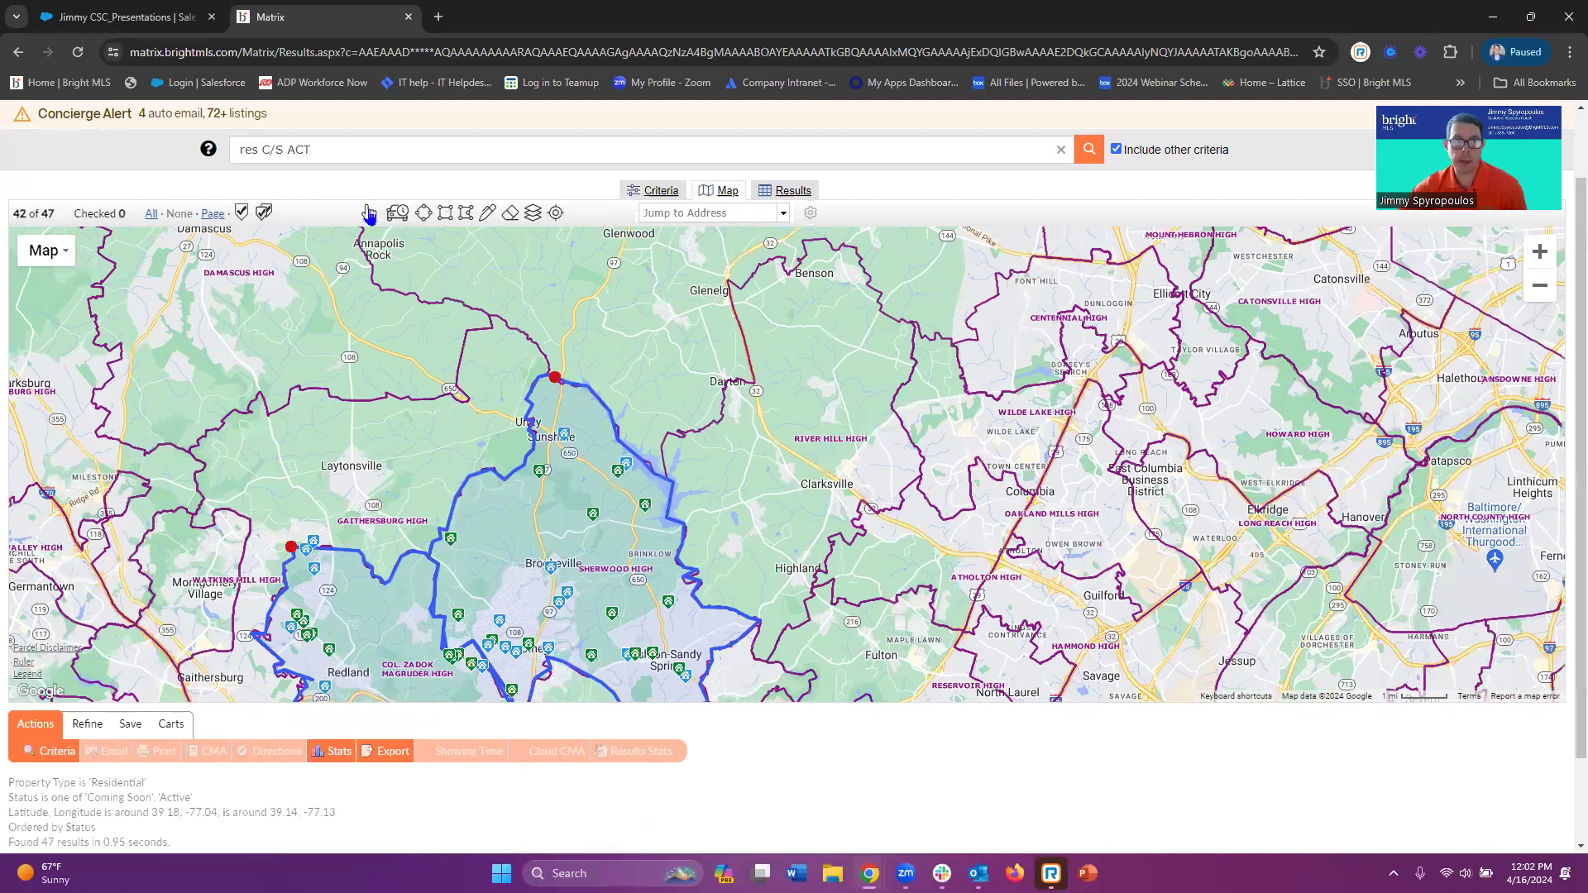
{"action": "left_click", "coordinate": [824, 445]}
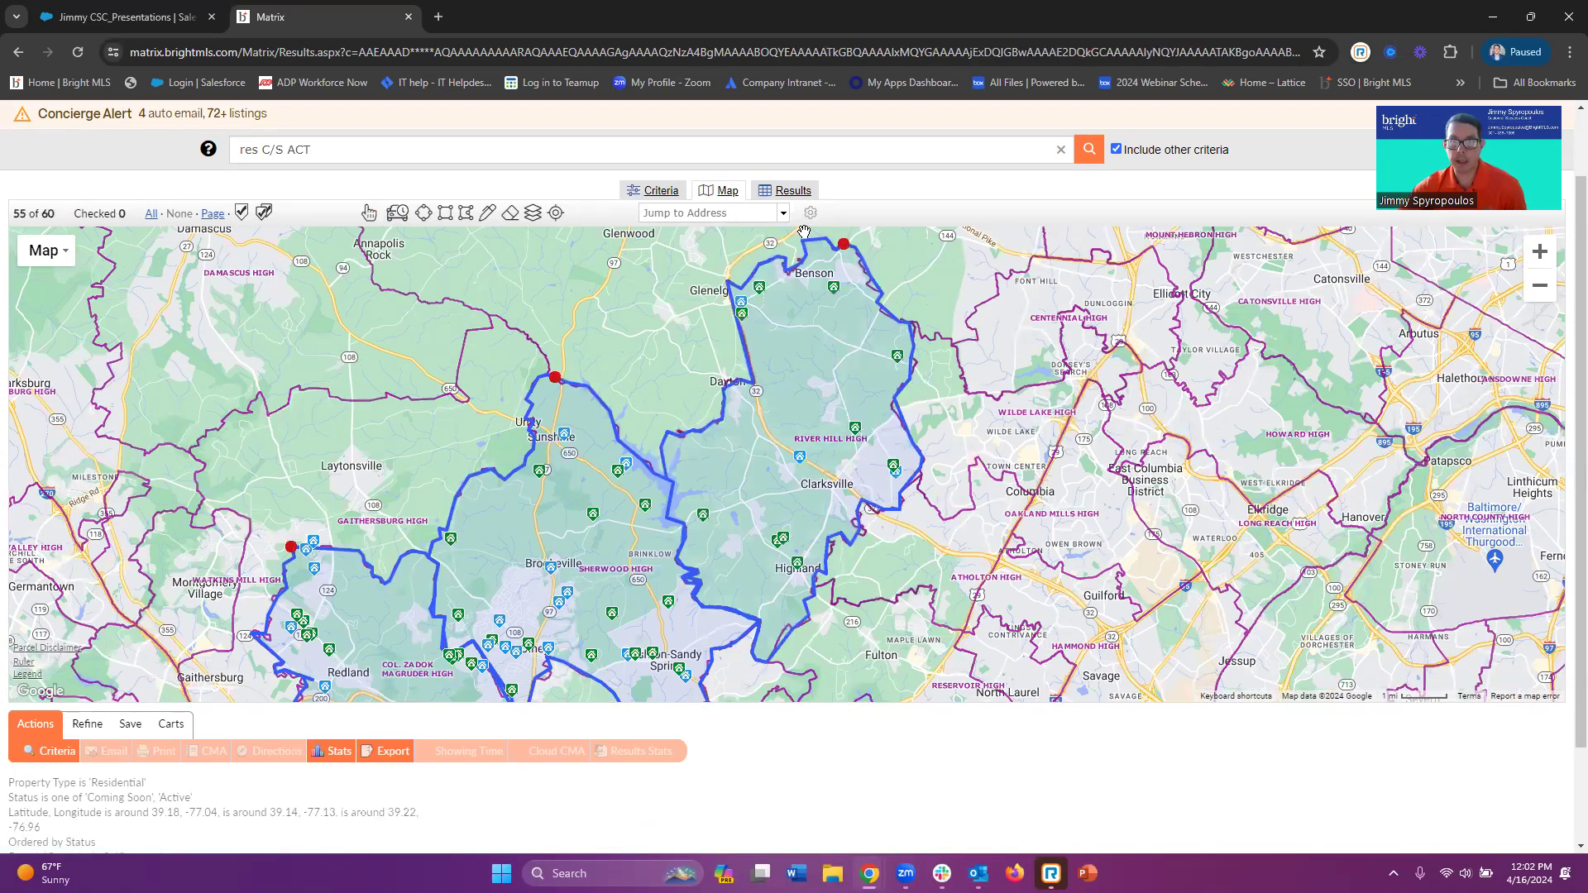
Hide the high school boundaries, zoom out, recenter, and open the search area's options
{"action": "left_click", "coordinate": [534, 215]}
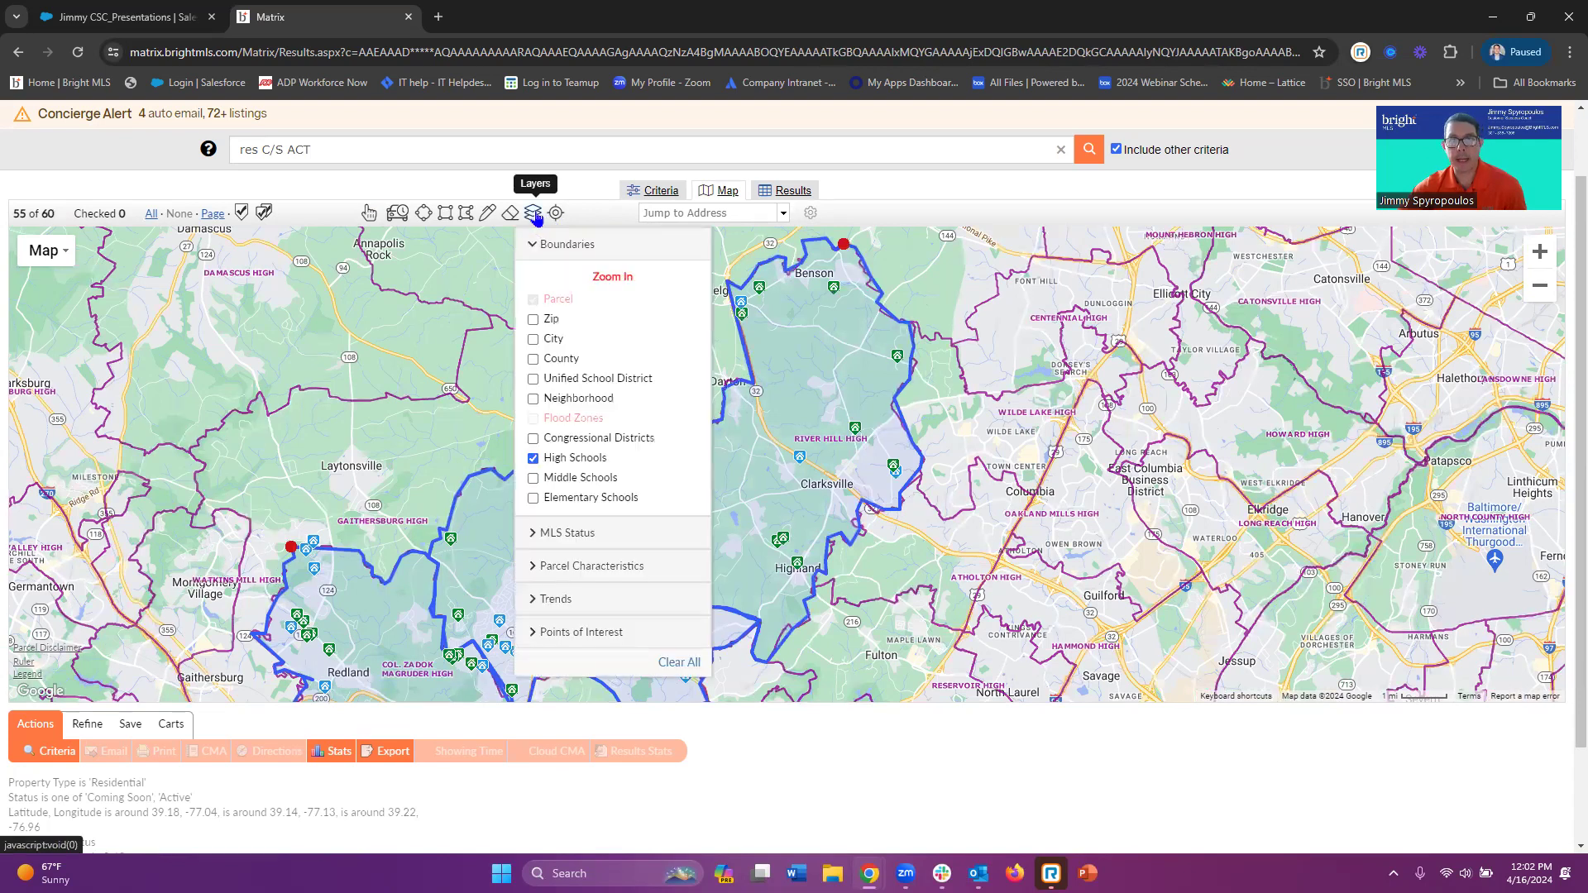
{"action": "left_click", "coordinate": [533, 461]}
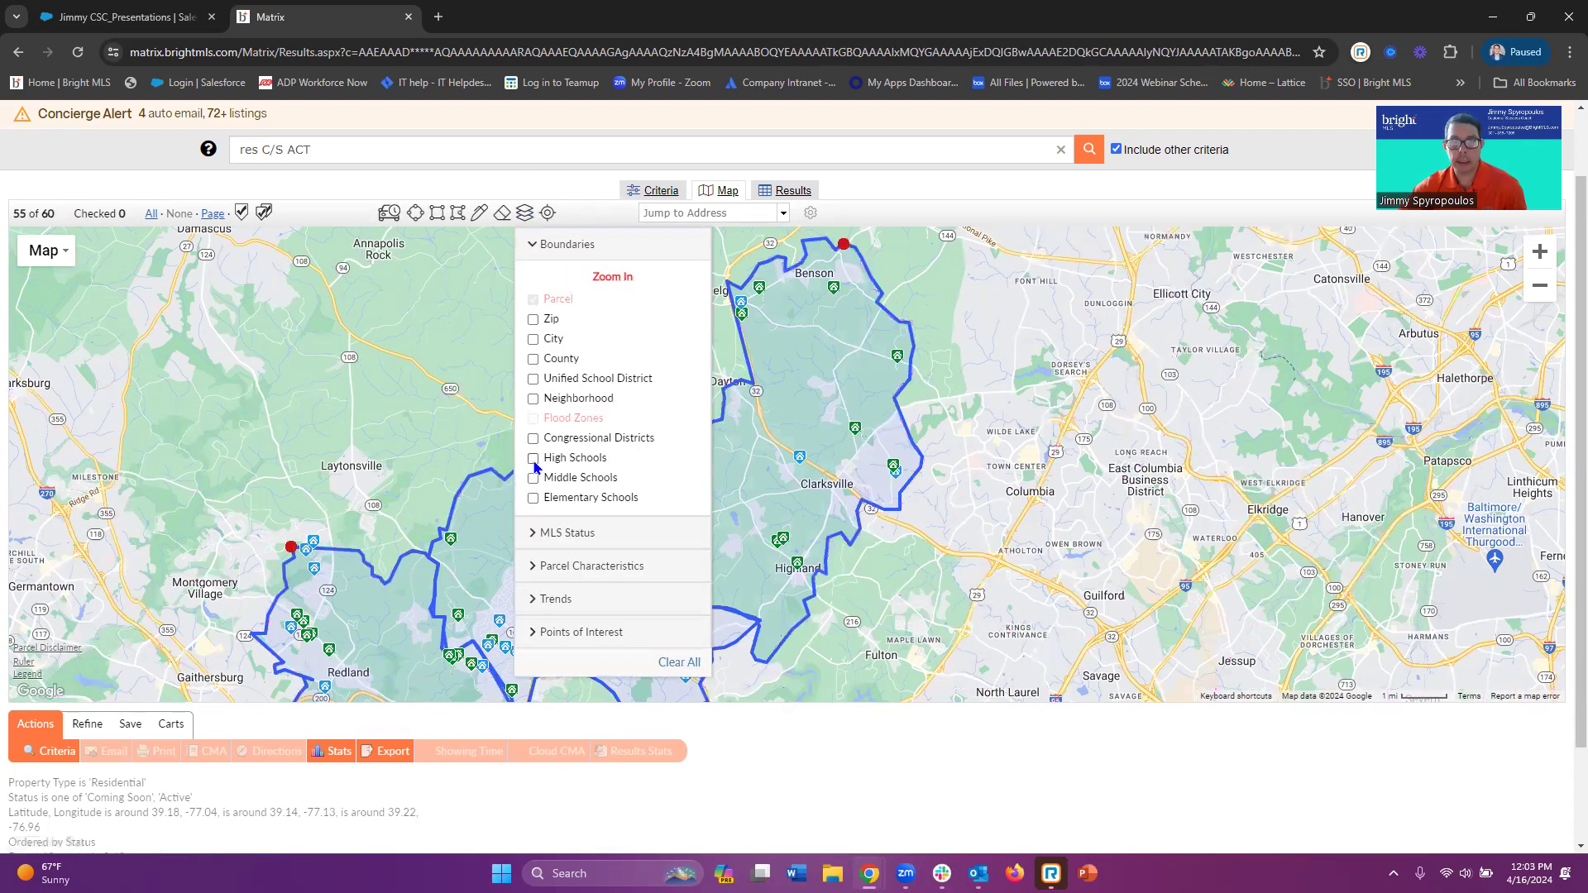
{"action": "left_click", "coordinate": [572, 247]}
{"action": "left_click", "coordinate": [525, 212]}
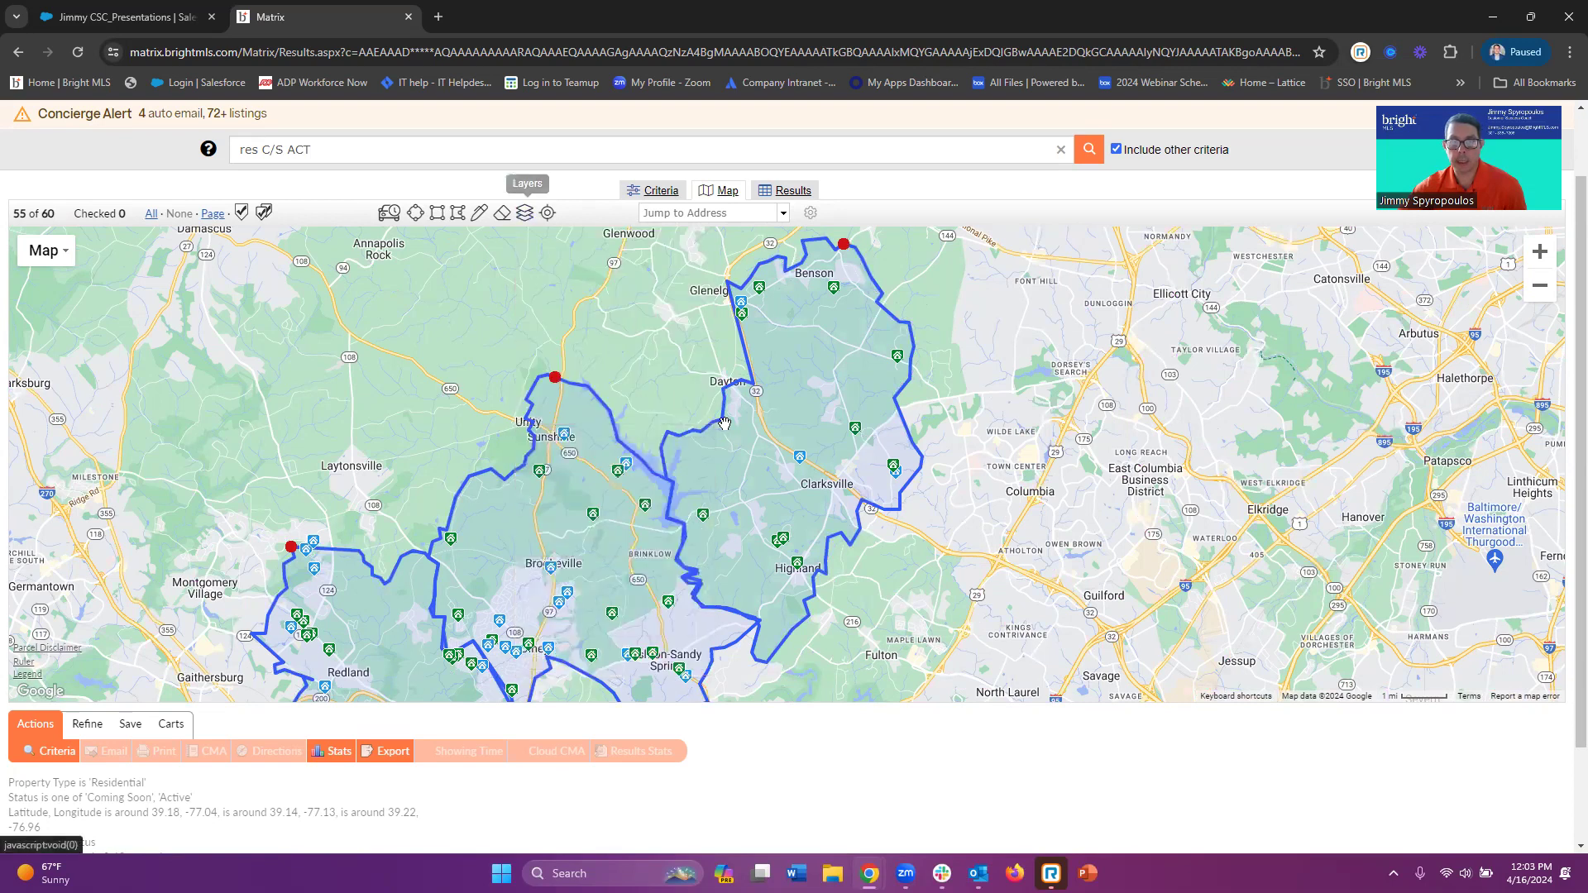
{"action": "scroll", "coordinate": [650, 350], "scroll_direction": "down", "scroll_amount": 1}
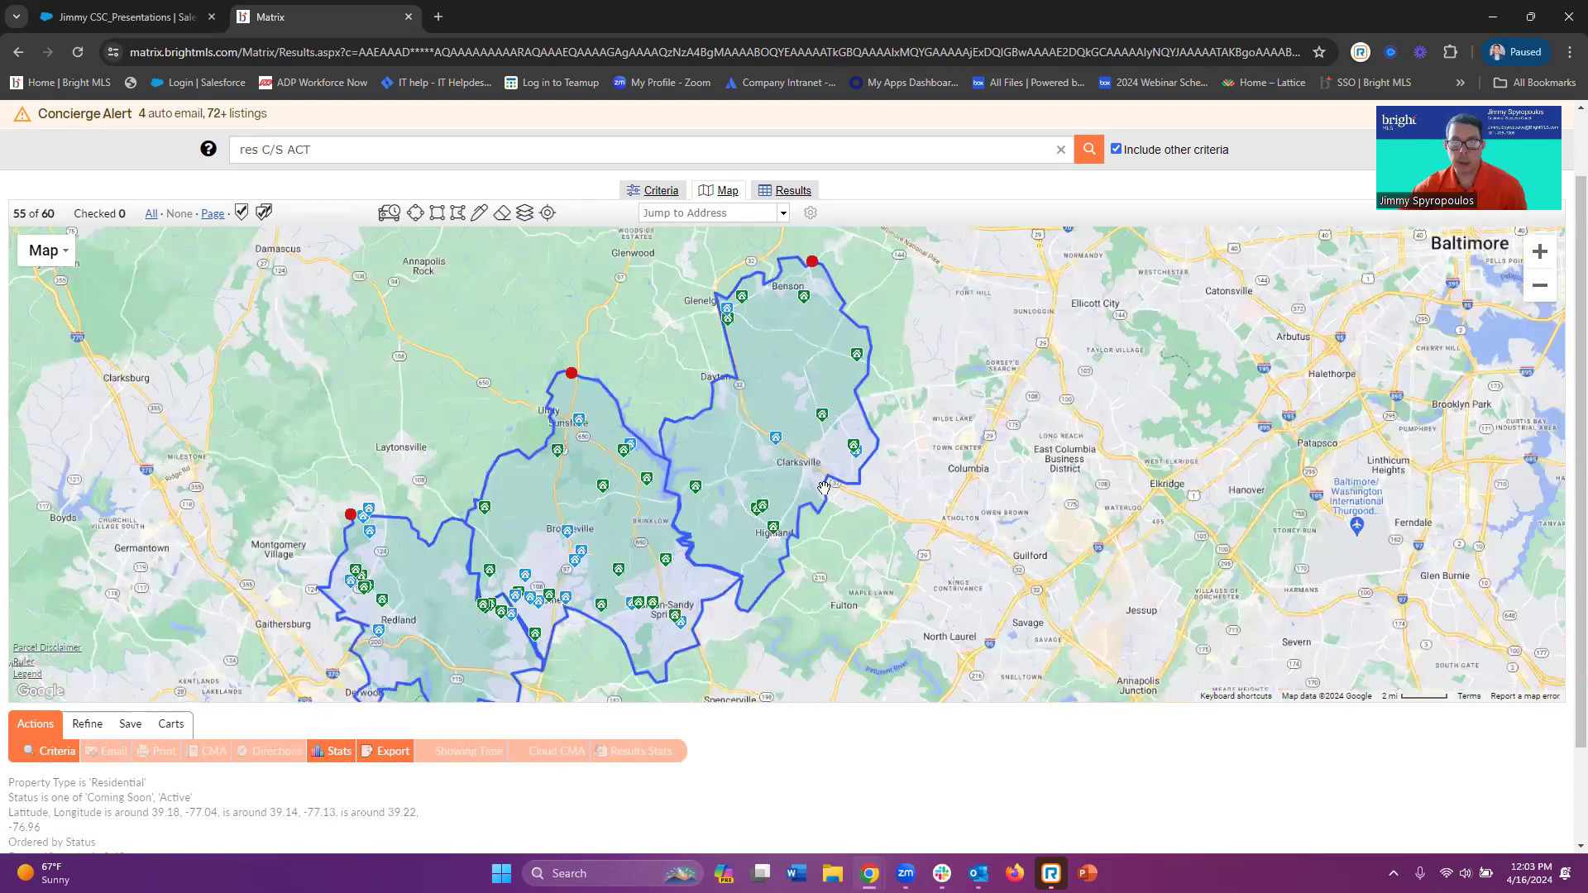
{"action": "scroll", "coordinate": [824, 488], "scroll_direction": "down", "scroll_amount": 1}
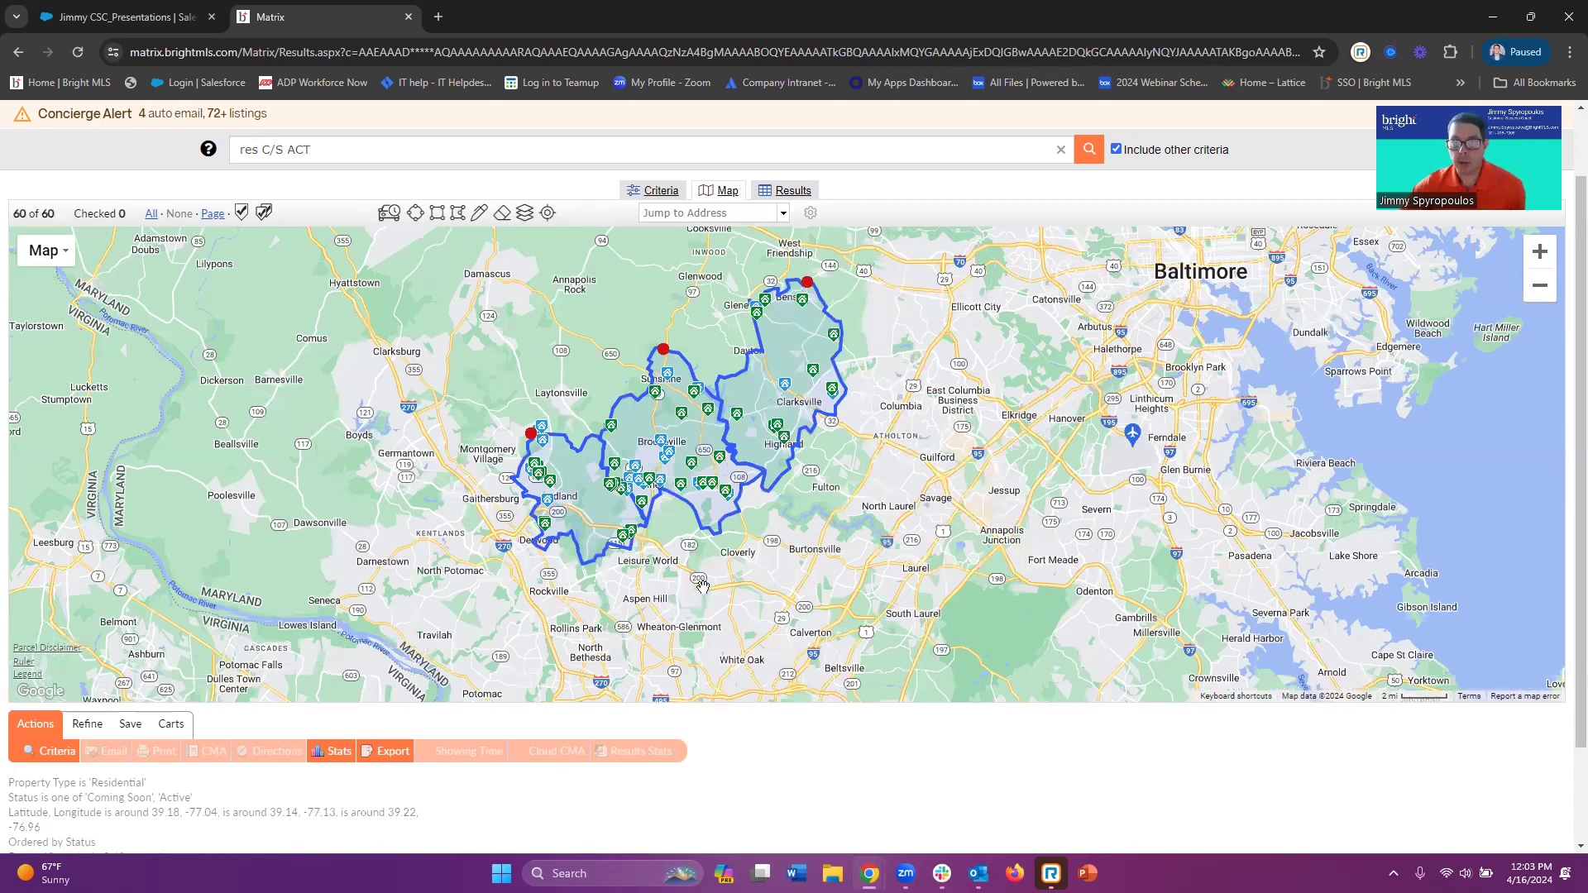
{"action": "left_click_drag", "start_coordinate": [703, 586], "coordinate": [703, 654]}
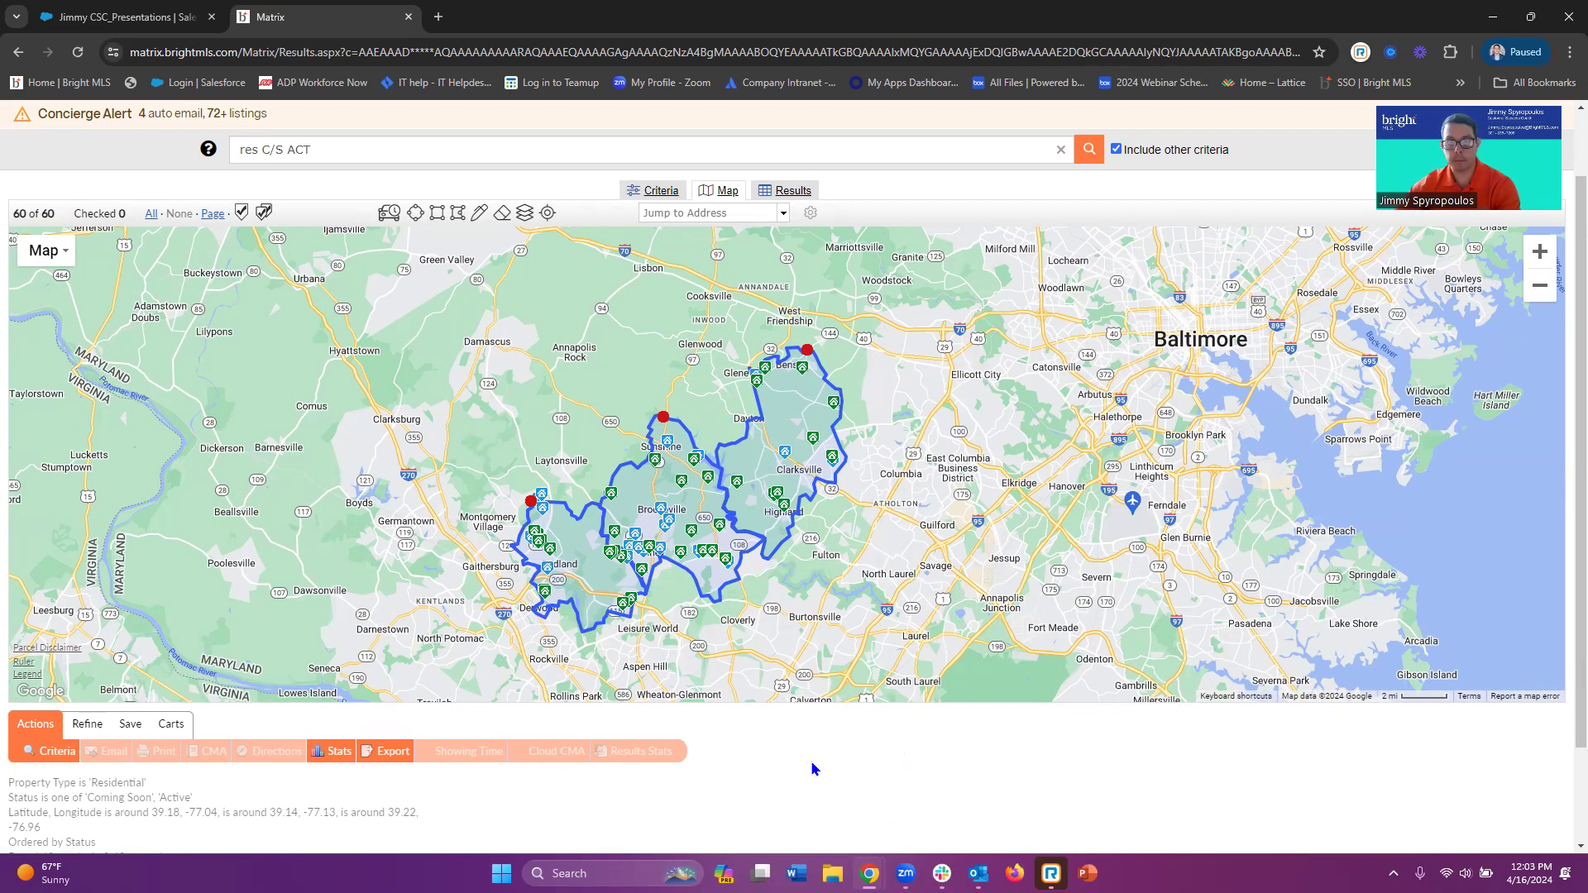
{"action": "left_click", "coordinate": [803, 355]}
Set the County criterion to Montgomery MD, then view the 47 matches on the map
{"action": "left_click", "coordinate": [665, 196]}
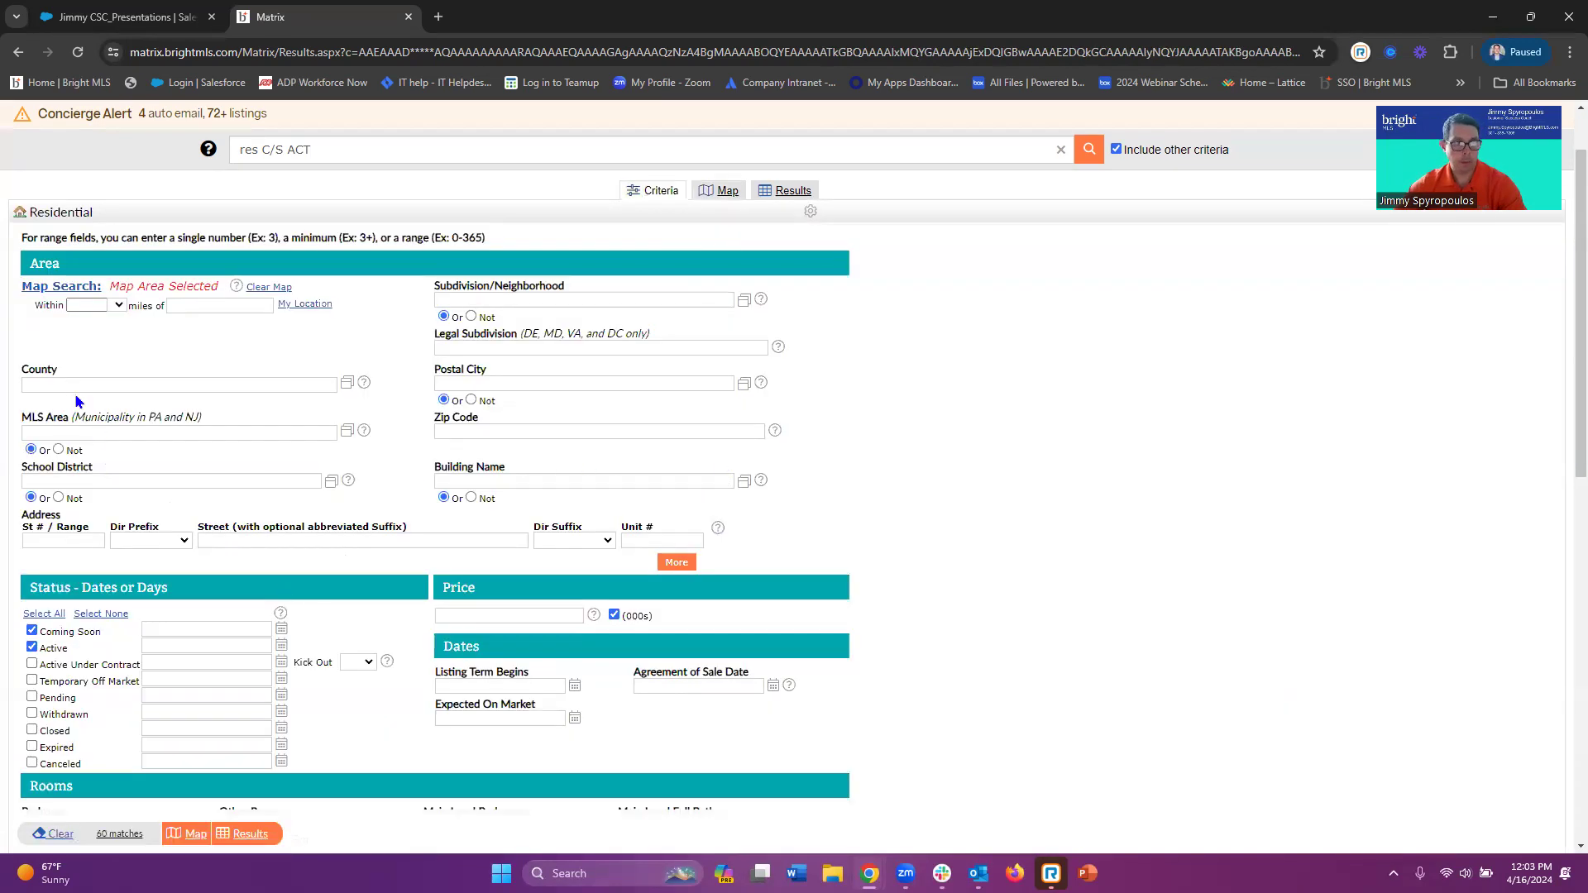
{"action": "left_click", "coordinate": [70, 386]}
{"action": "type", "text": "mont"}
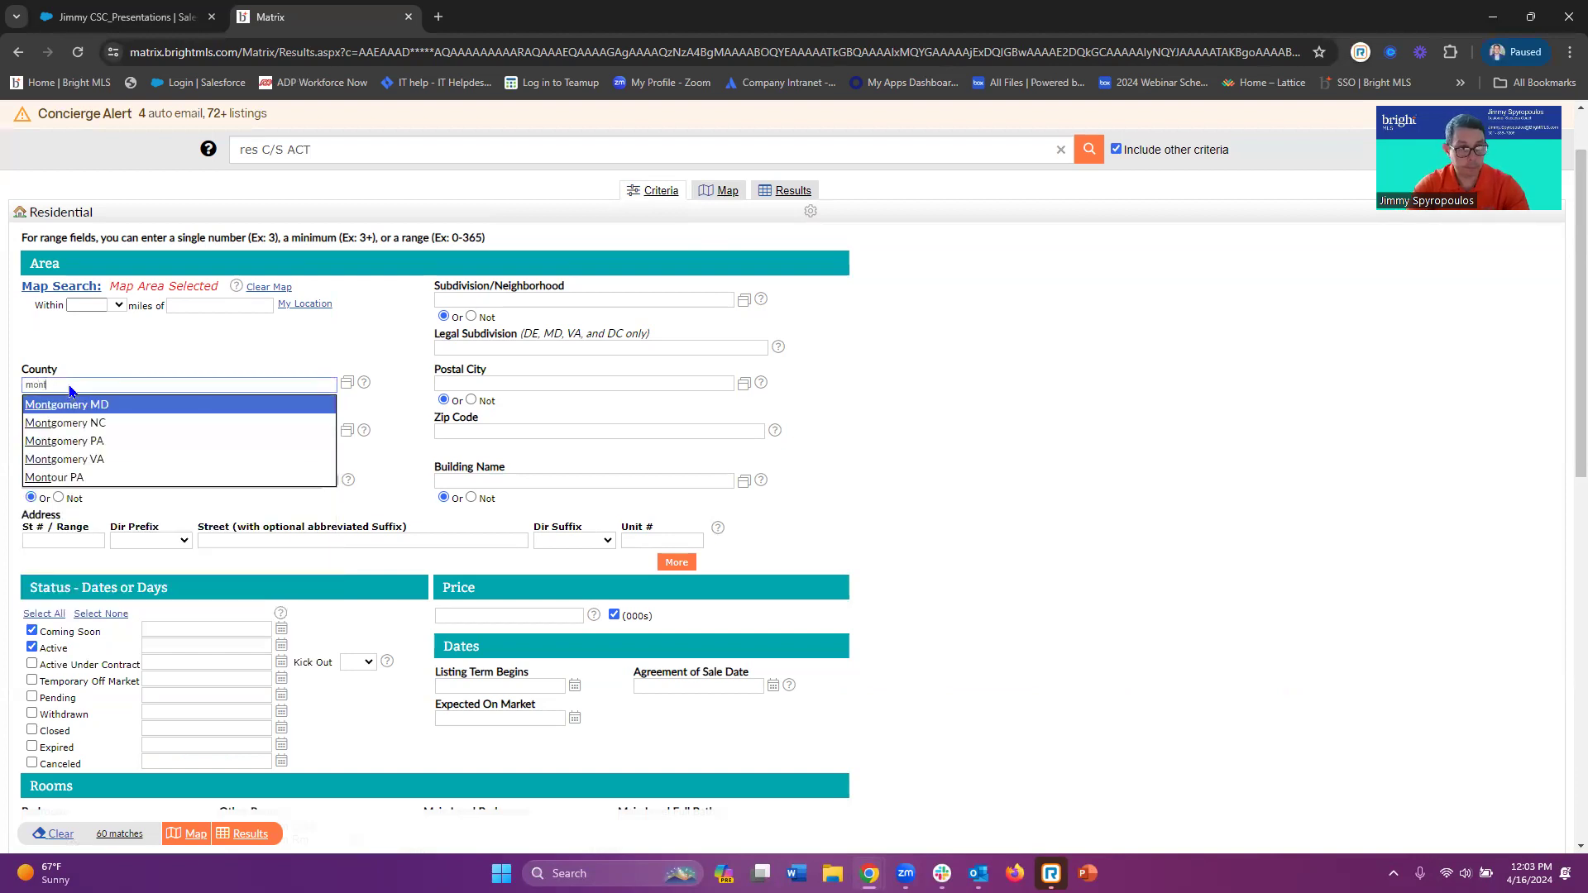
{"action": "type", "text": "gomer"}
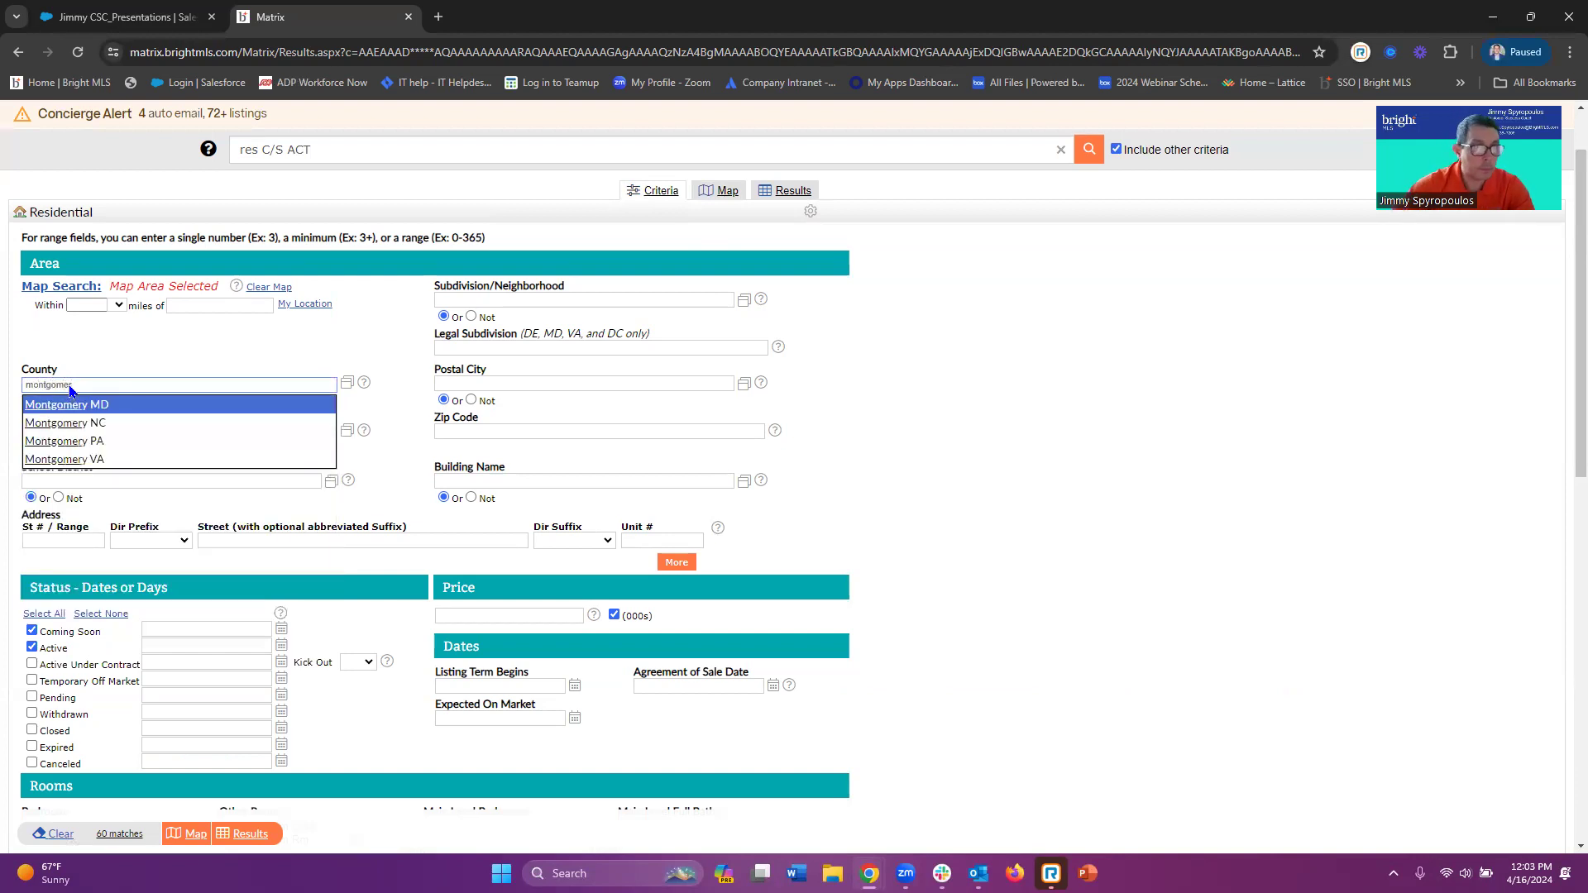
{"action": "left_click", "coordinate": [70, 405]}
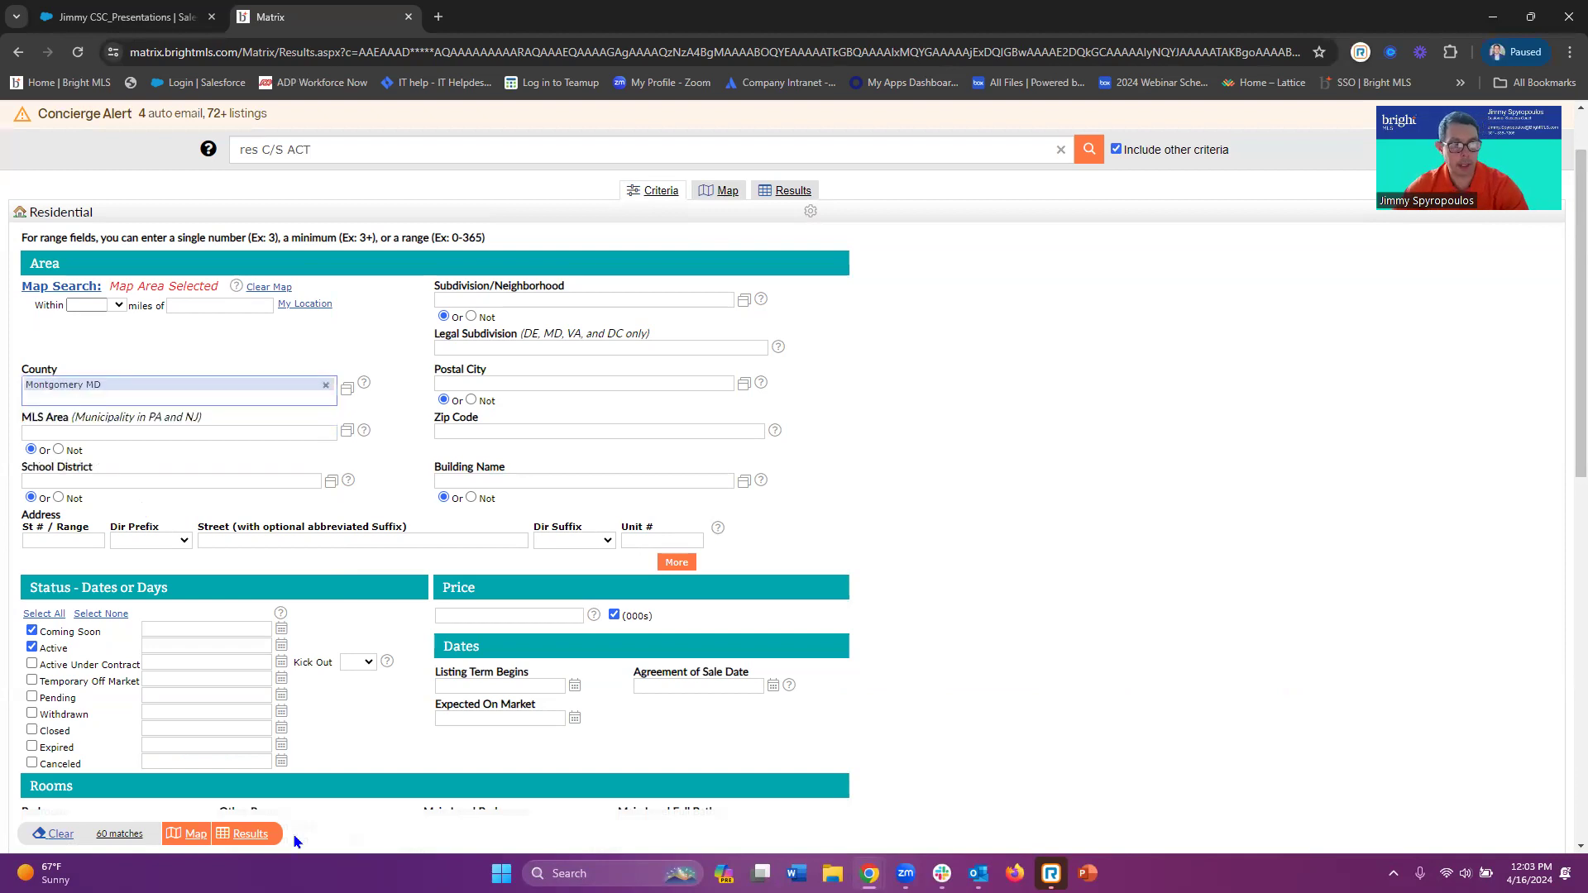
{"action": "left_click", "coordinate": [733, 197]}
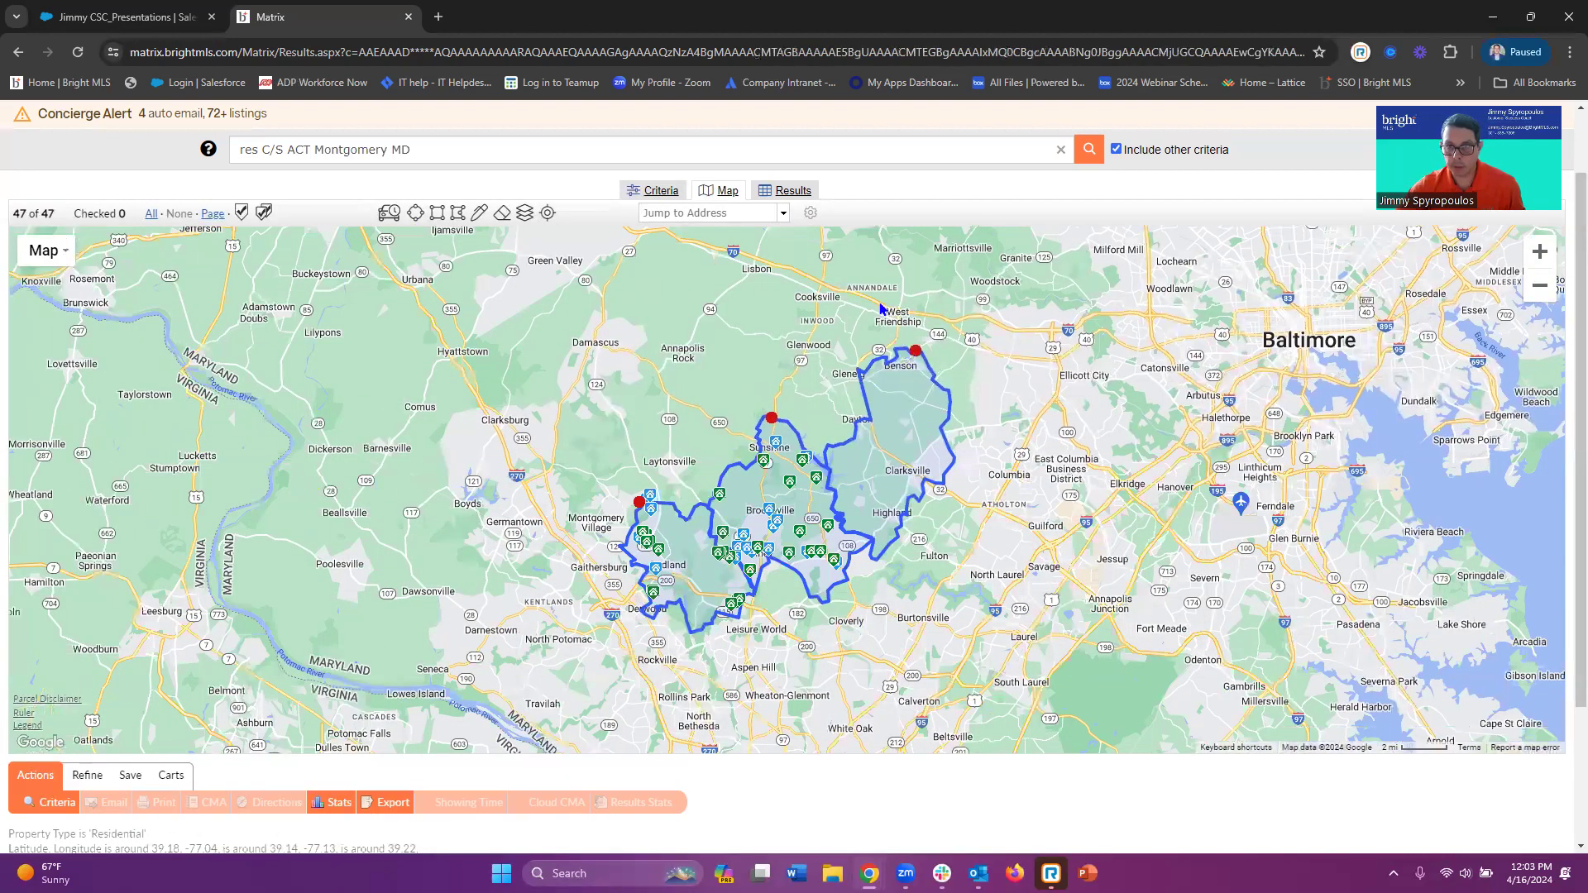
Delete the Clarksville and Montgomery Village search shapes from the map
{"action": "left_click", "coordinate": [878, 299]}
{"action": "left_click", "coordinate": [639, 502]}
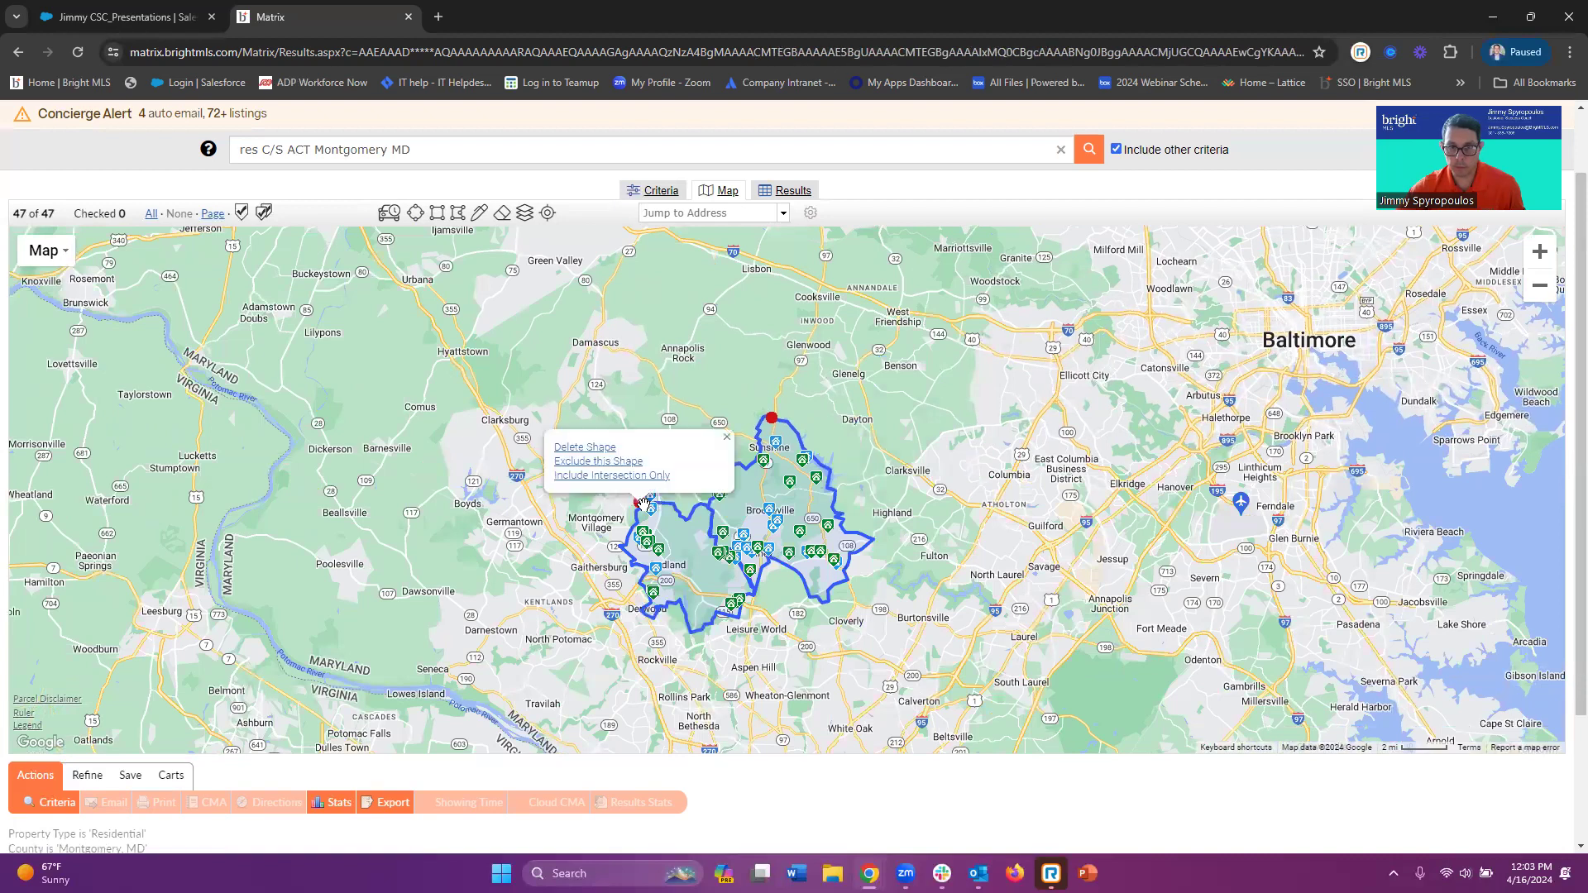
{"action": "left_click", "coordinate": [602, 447]}
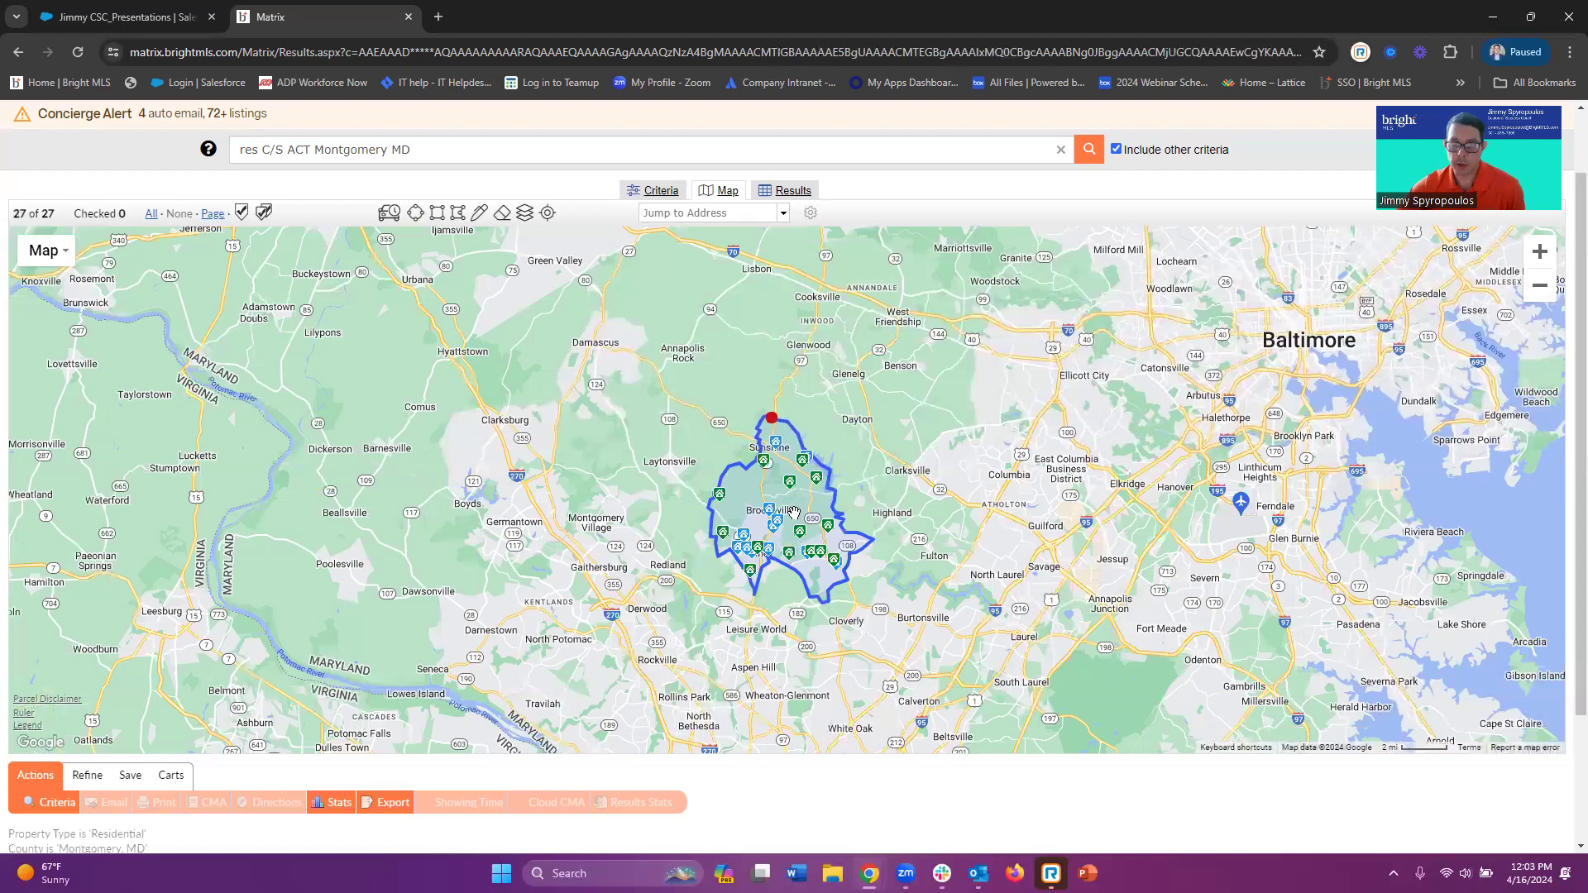
Exclude the remaining Brookeville shape, widening results to 240 of 884 listings
{"action": "scroll", "coordinate": [793, 512], "scroll_direction": "up", "scroll_amount": 1}
{"action": "left_click", "coordinate": [749, 323]}
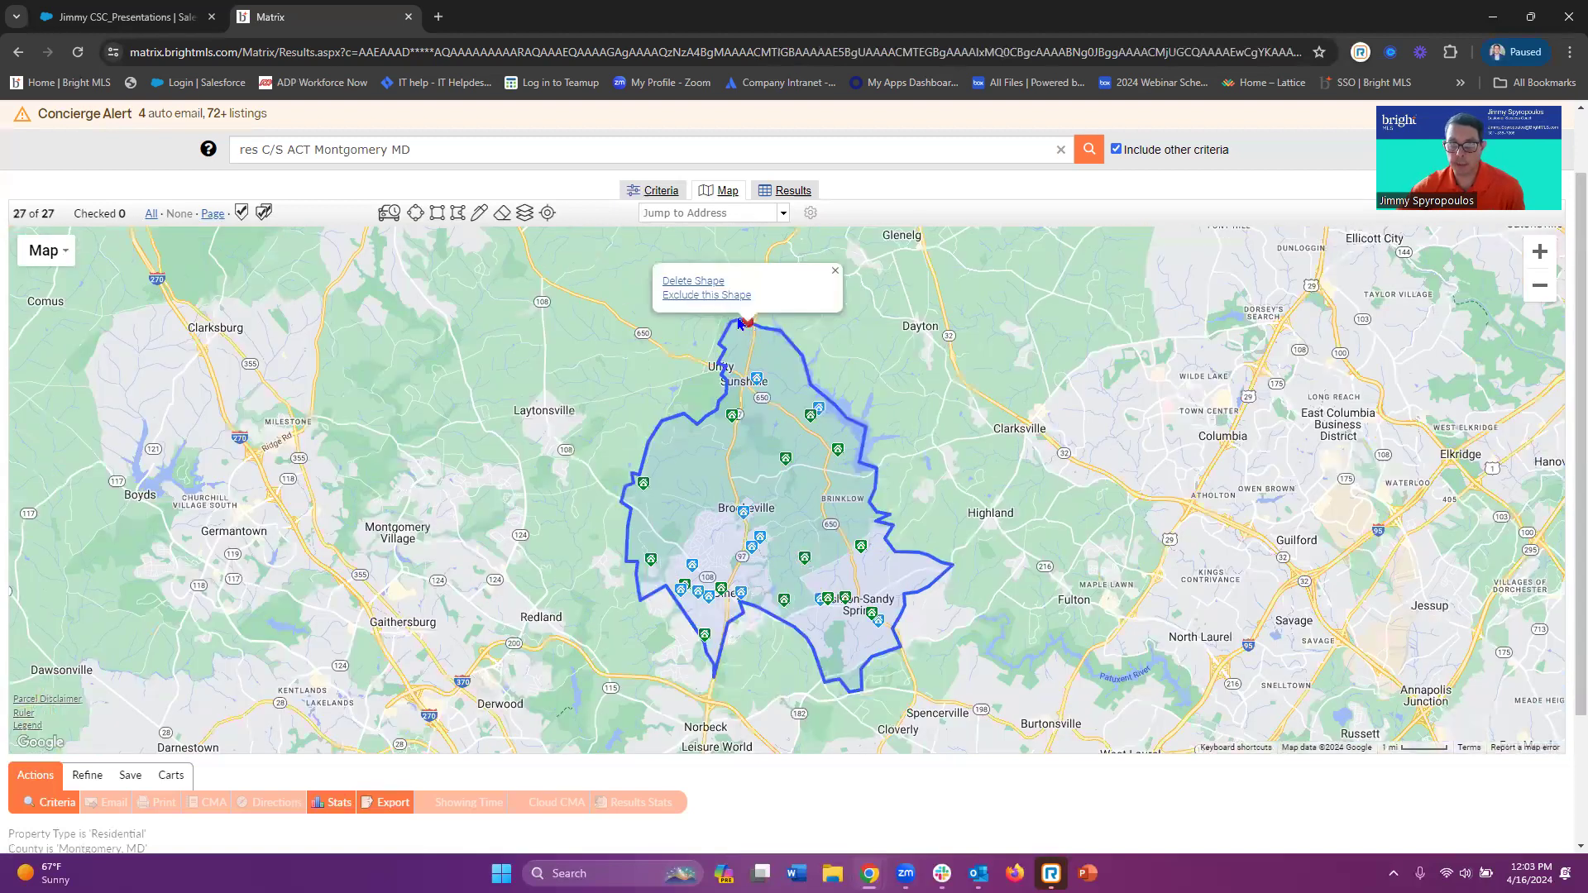
{"action": "left_click", "coordinate": [707, 308]}
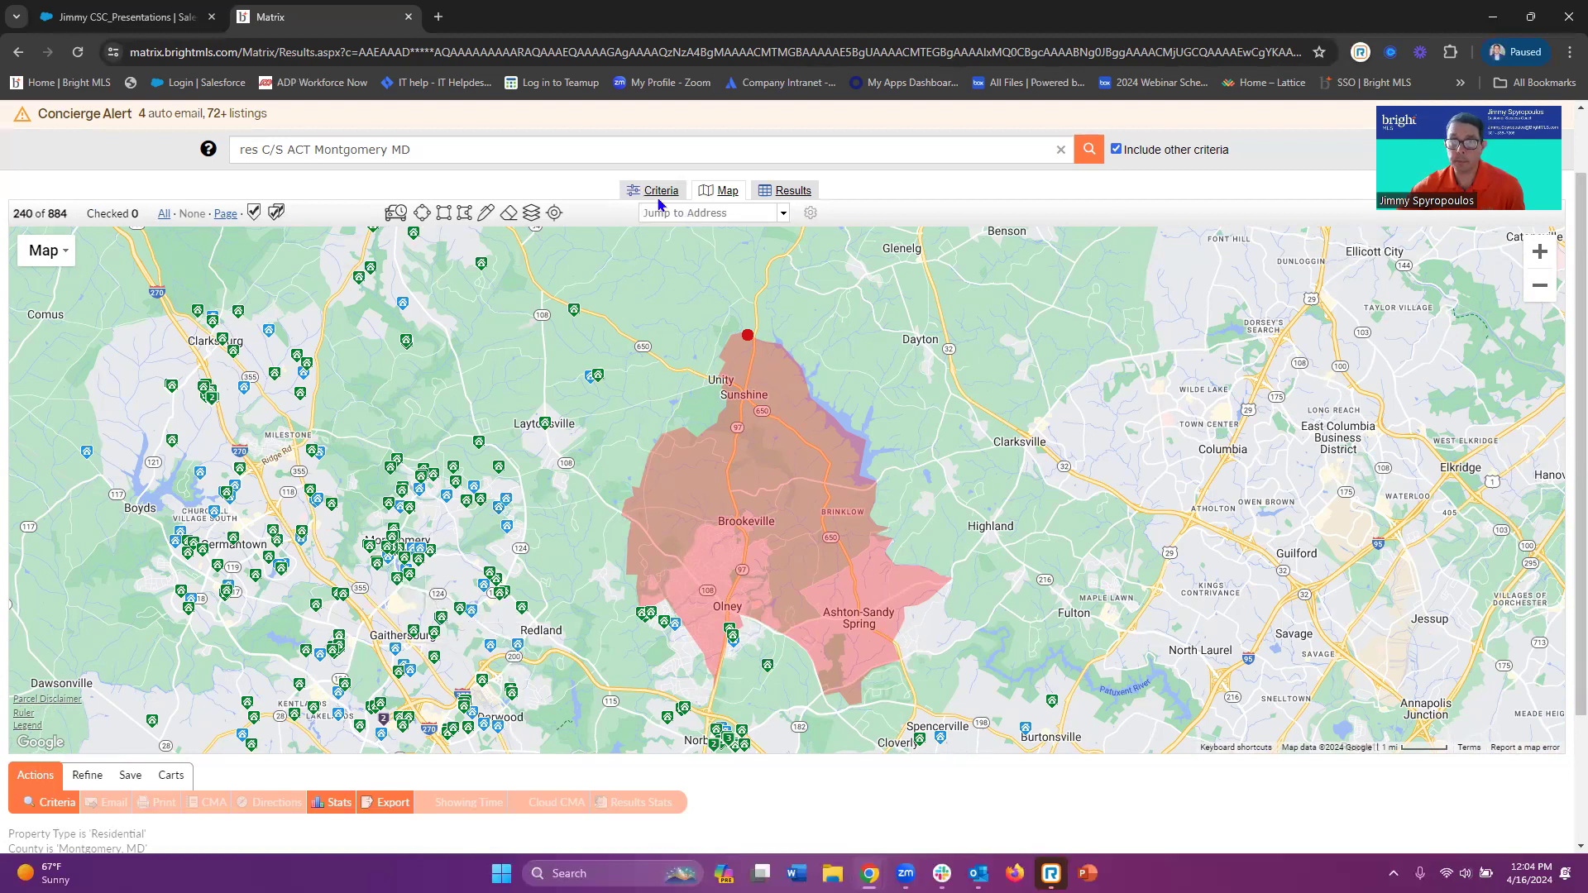
Review the Criteria tab, then delete the excluded Brookeville shape, giving 911 matches
{"action": "left_click", "coordinate": [755, 349]}
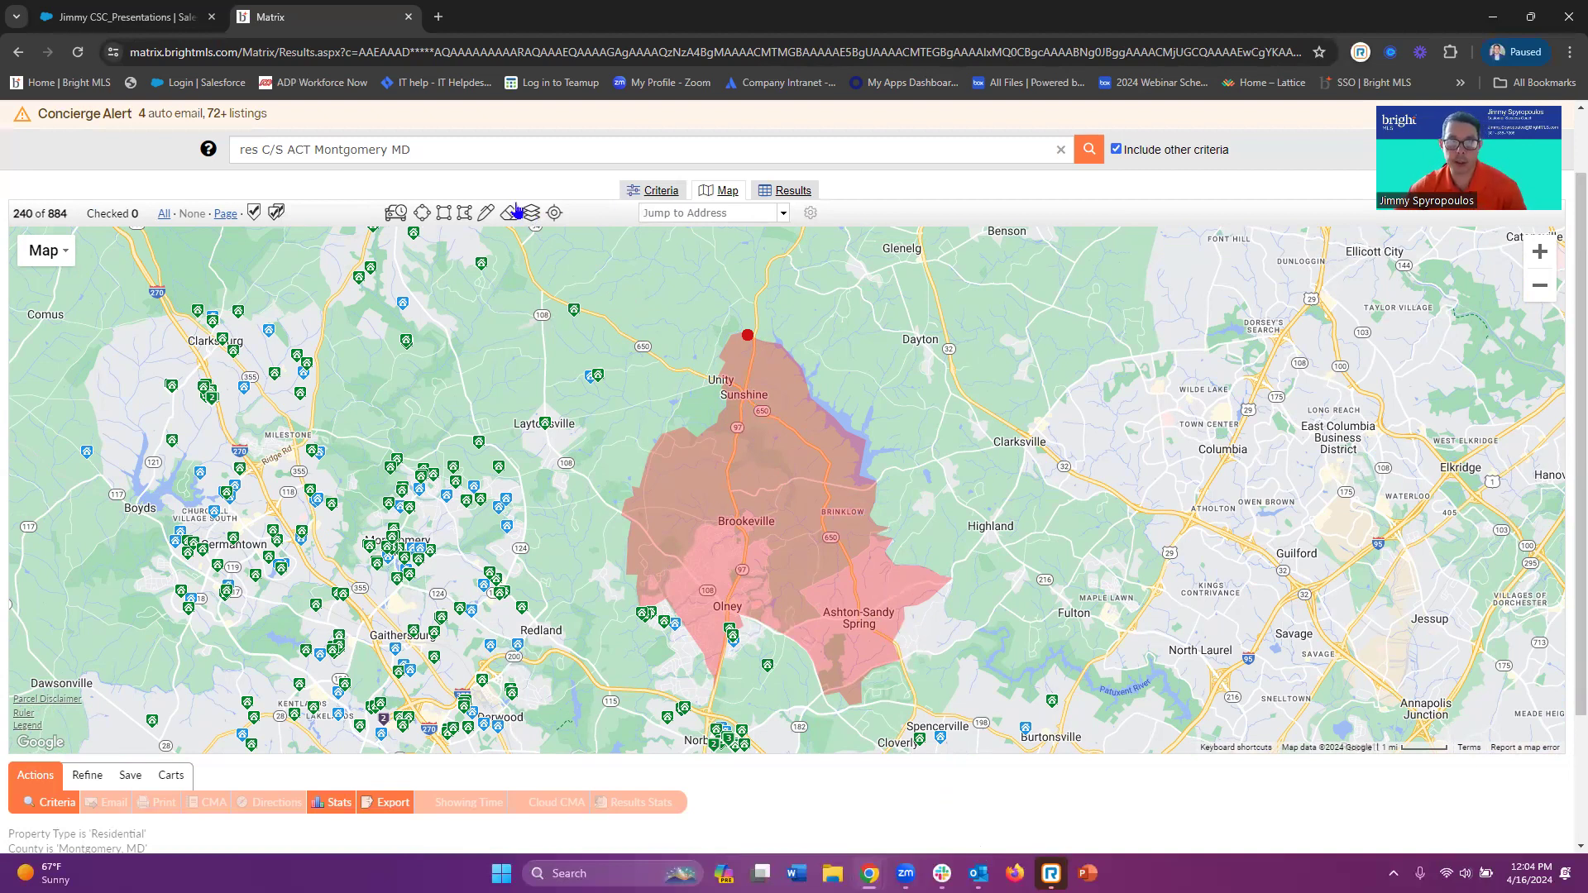
{"action": "left_click", "coordinate": [659, 191]}
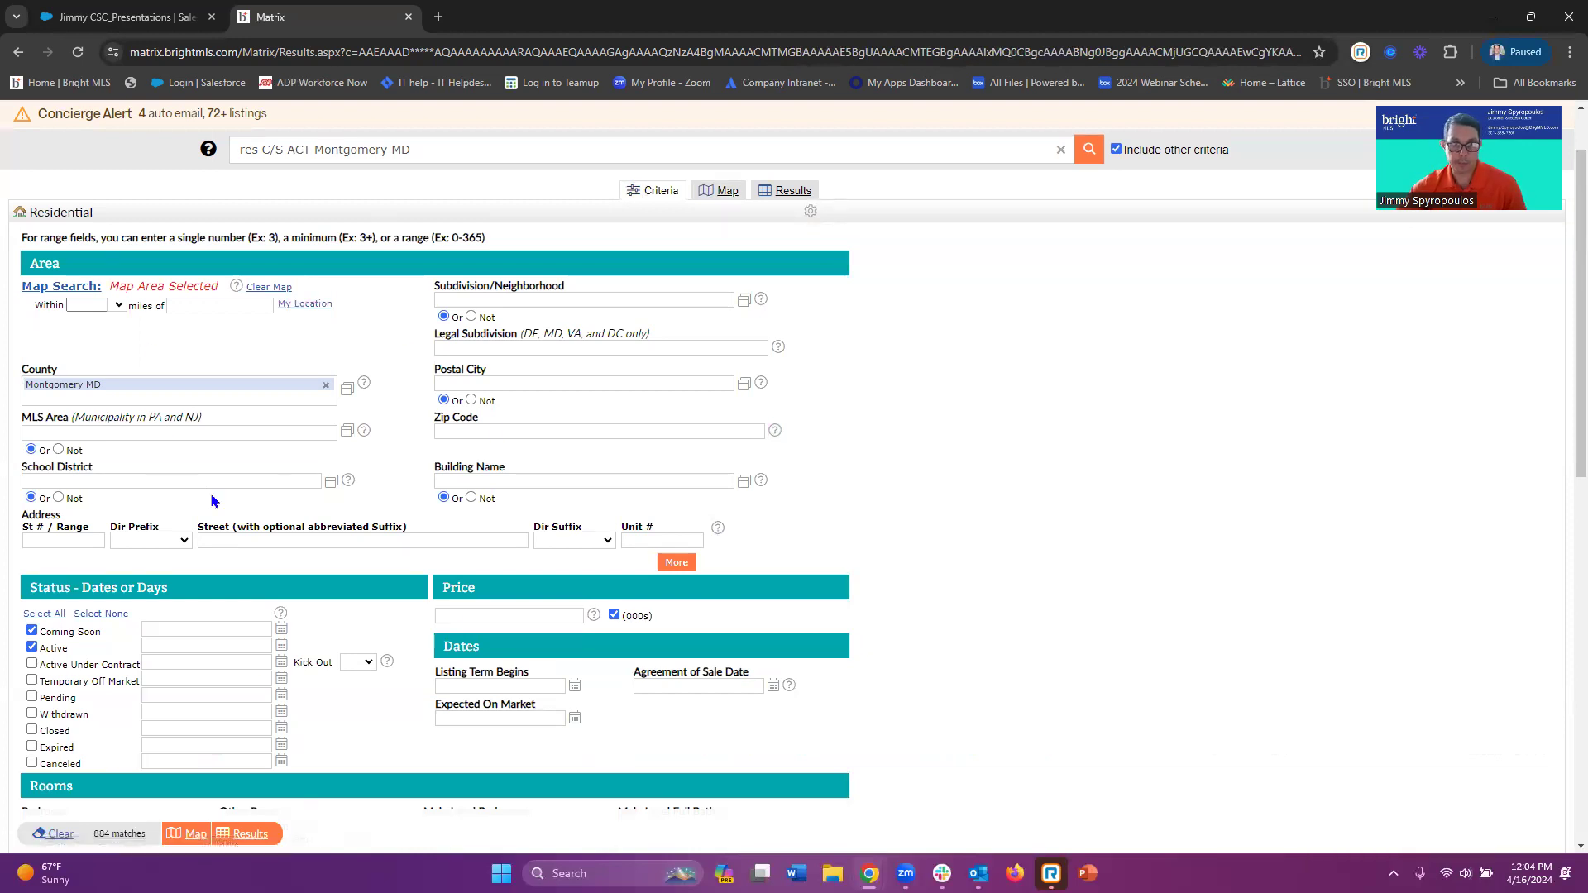
{"action": "left_click", "coordinate": [726, 194]}
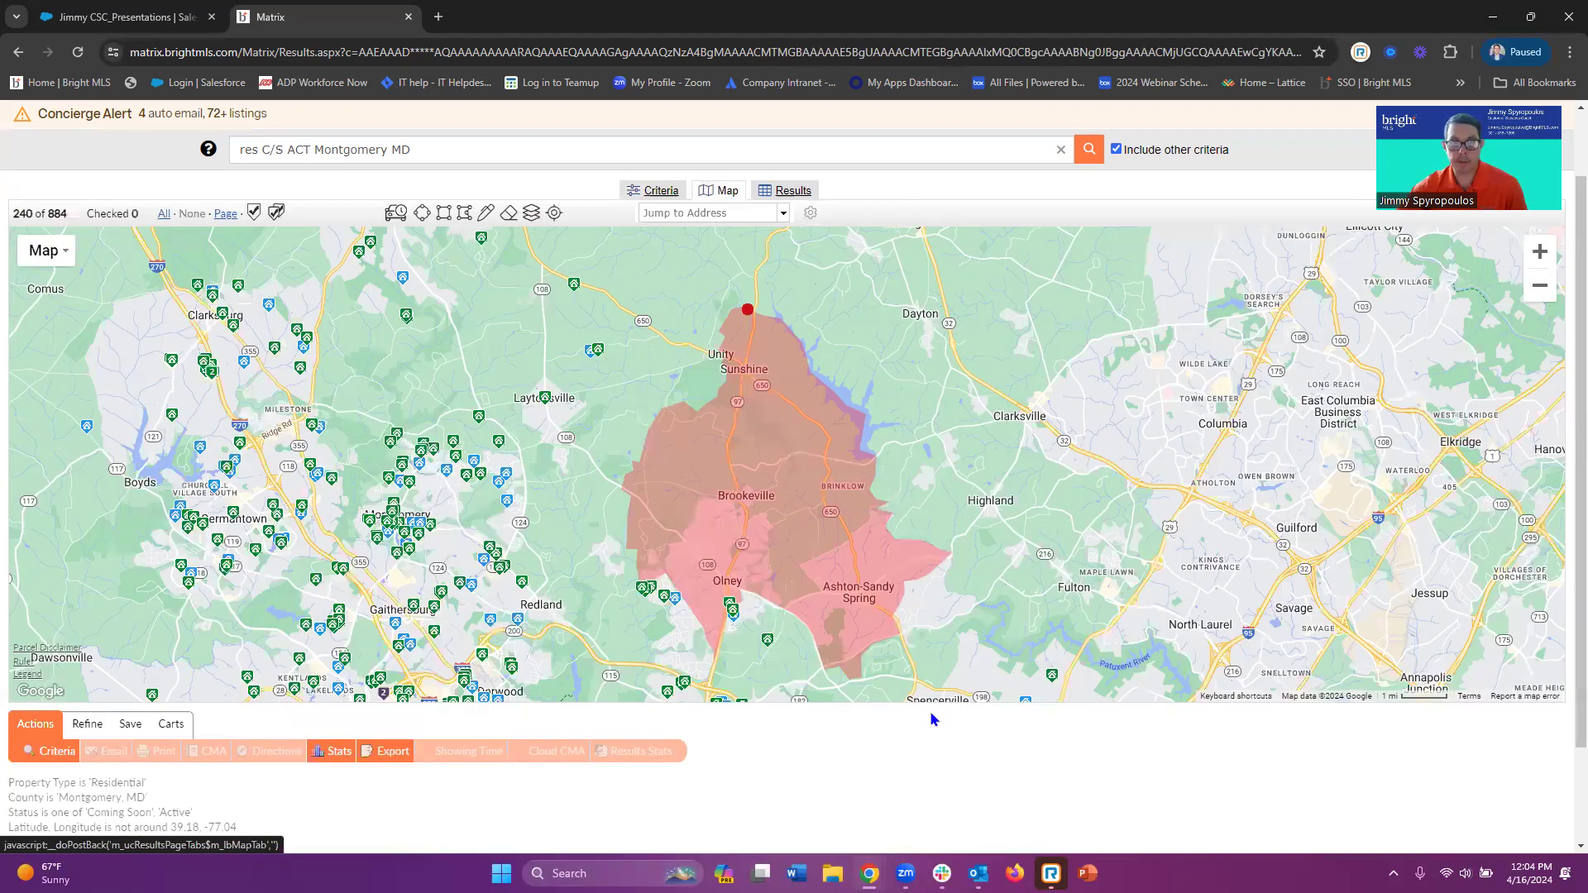
{"action": "left_click", "coordinate": [717, 311]}
{"action": "left_click", "coordinate": [713, 307]}
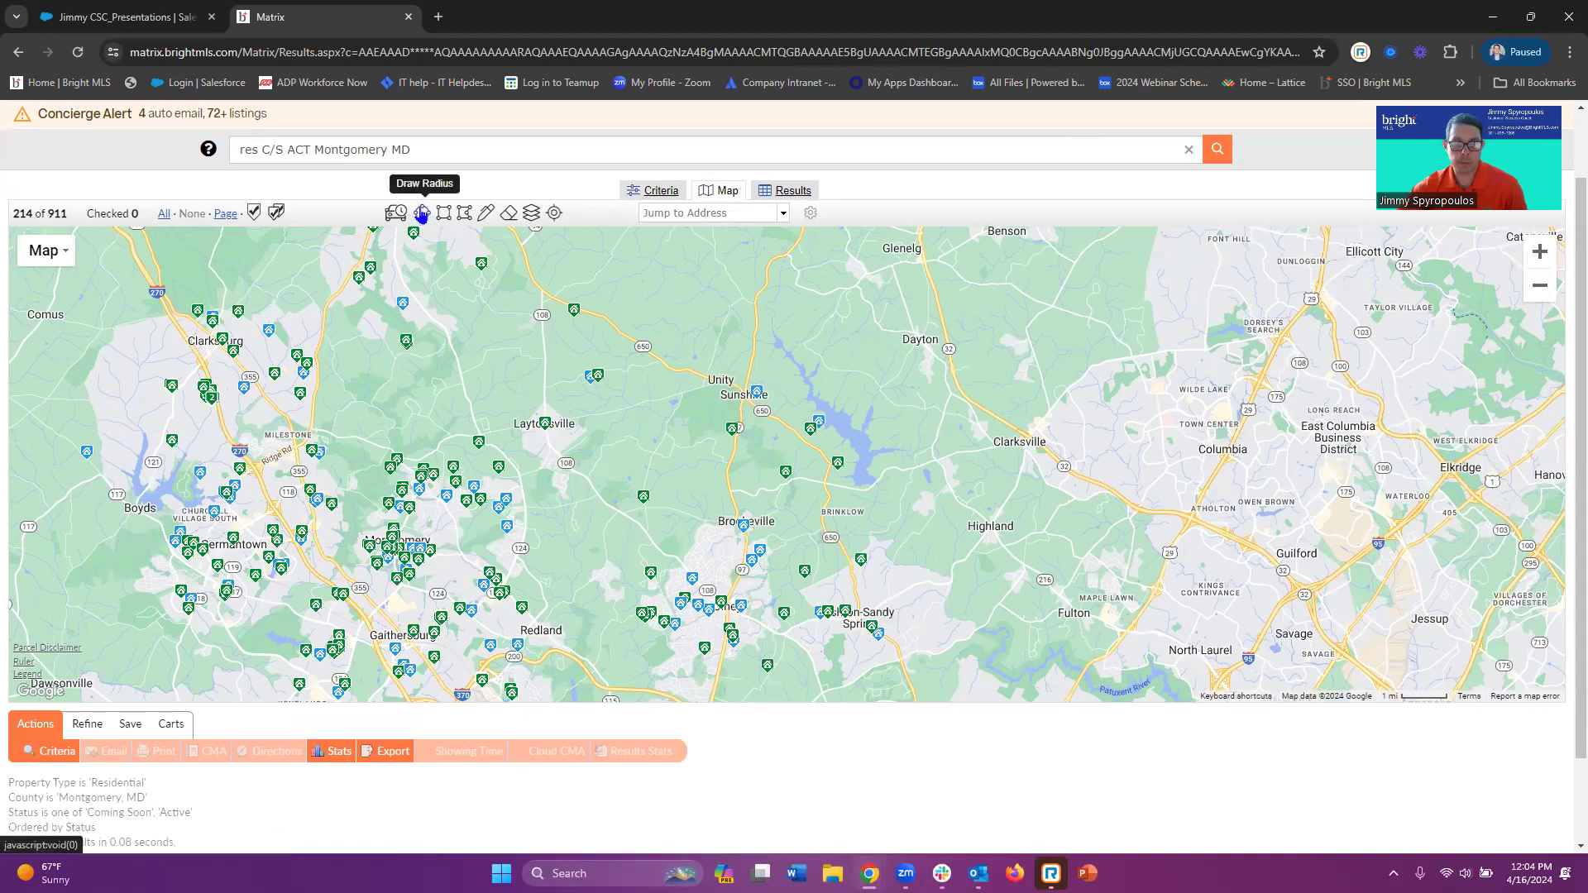
Draw radius circles at Brookeville (2.61 miles), Clarksburg and Montgomery Village for 65 listings
{"action": "left_click", "coordinate": [422, 214]}
{"action": "left_click_drag", "start_coordinate": [746, 525], "coordinate": [866, 530]}
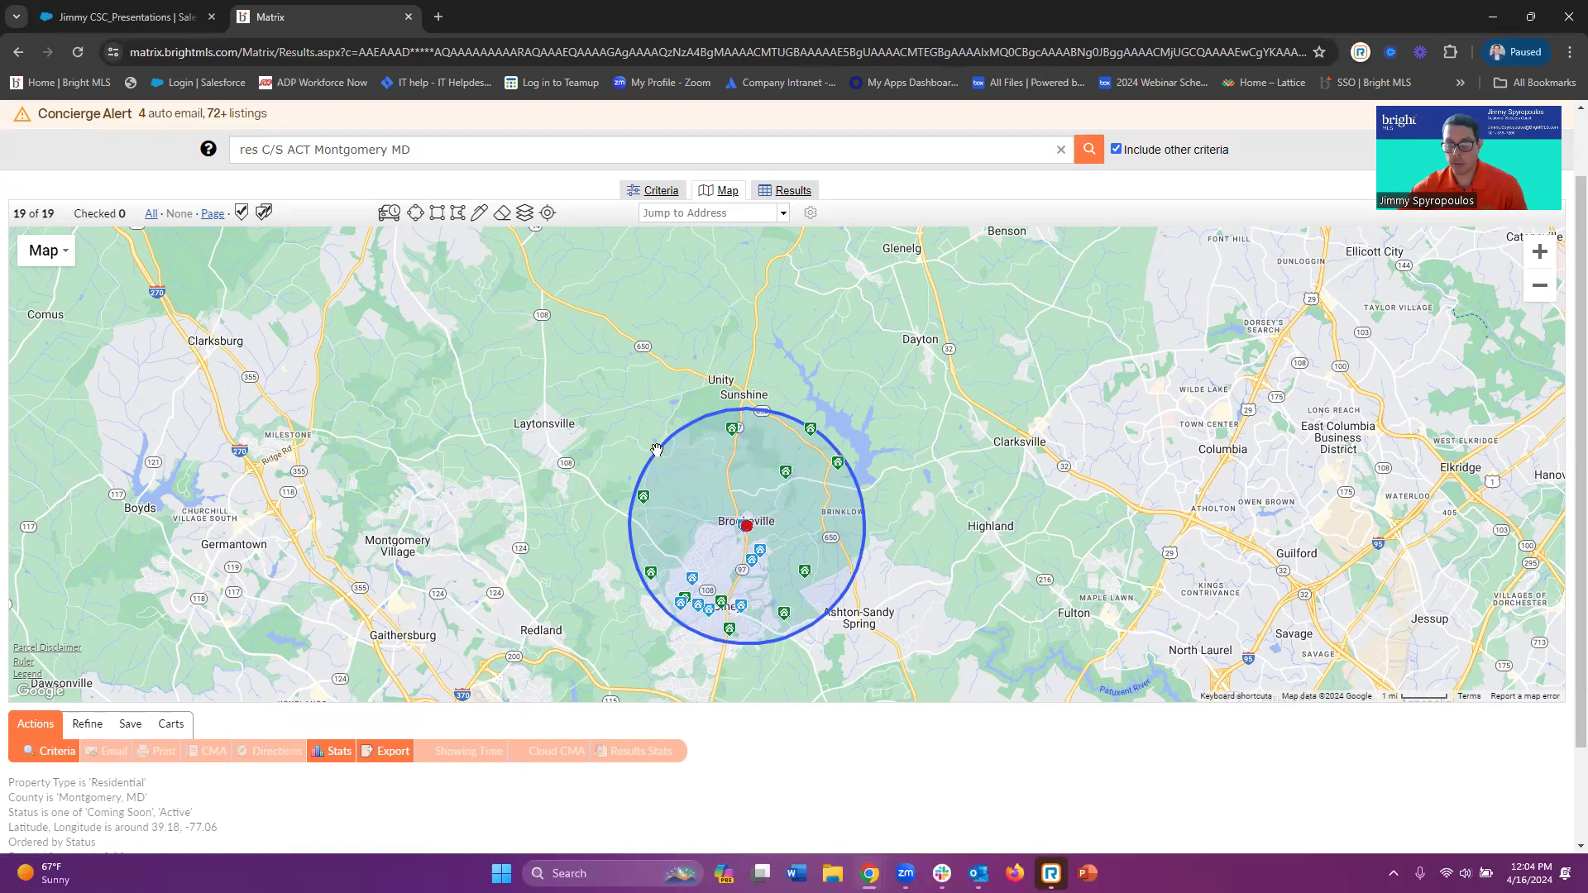
{"action": "left_click", "coordinate": [415, 212]}
{"action": "left_click_drag", "start_coordinate": [319, 349], "coordinate": [393, 354]}
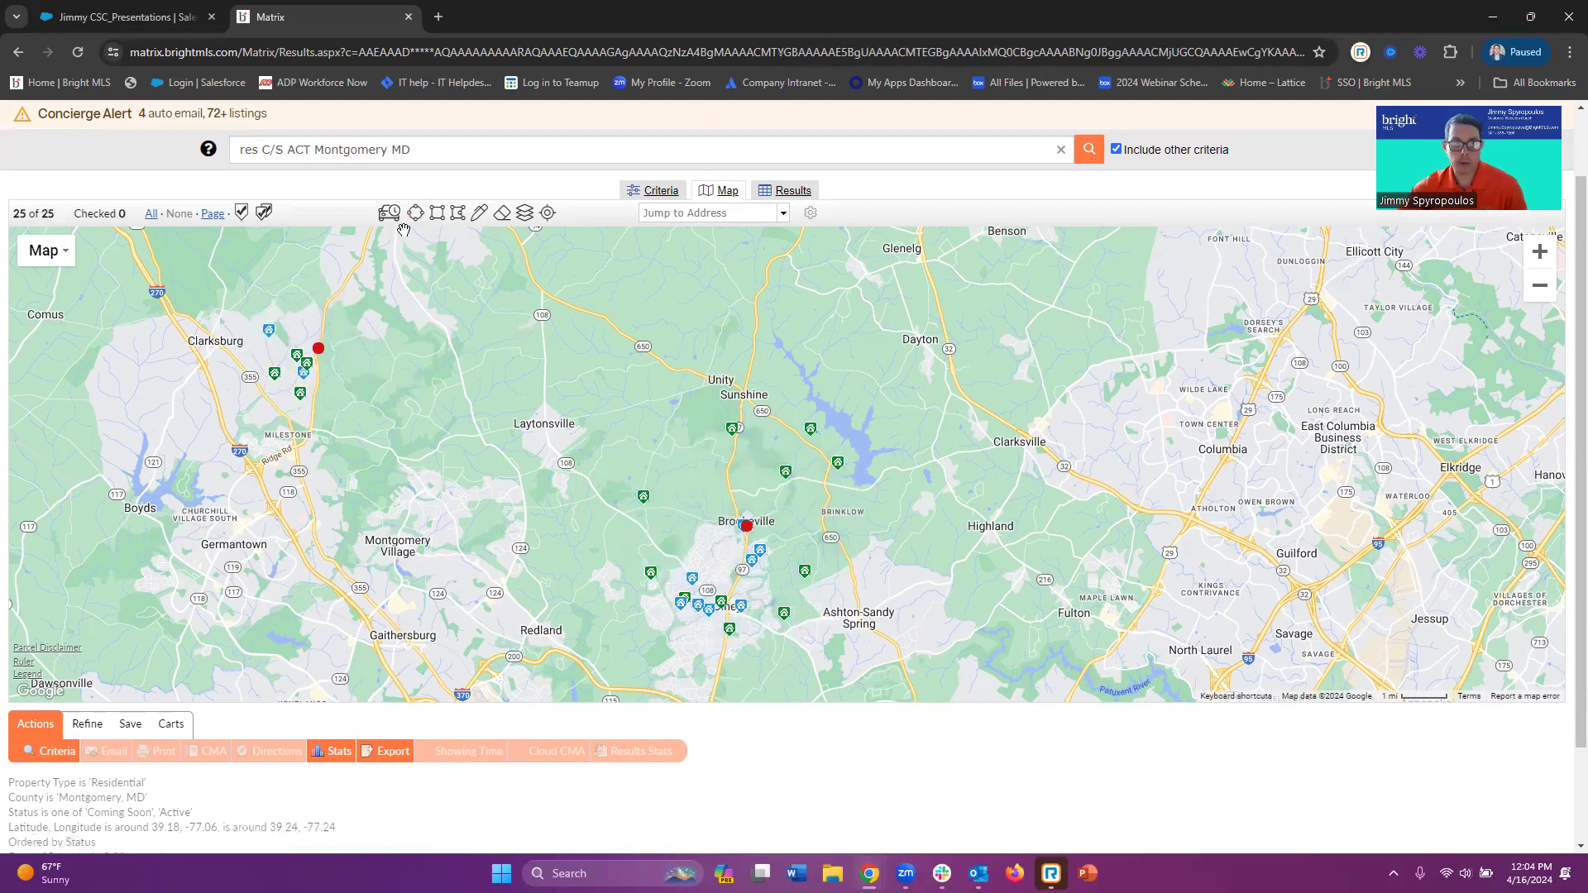
{"action": "left_click_drag", "start_coordinate": [381, 573], "coordinate": [467, 572]}
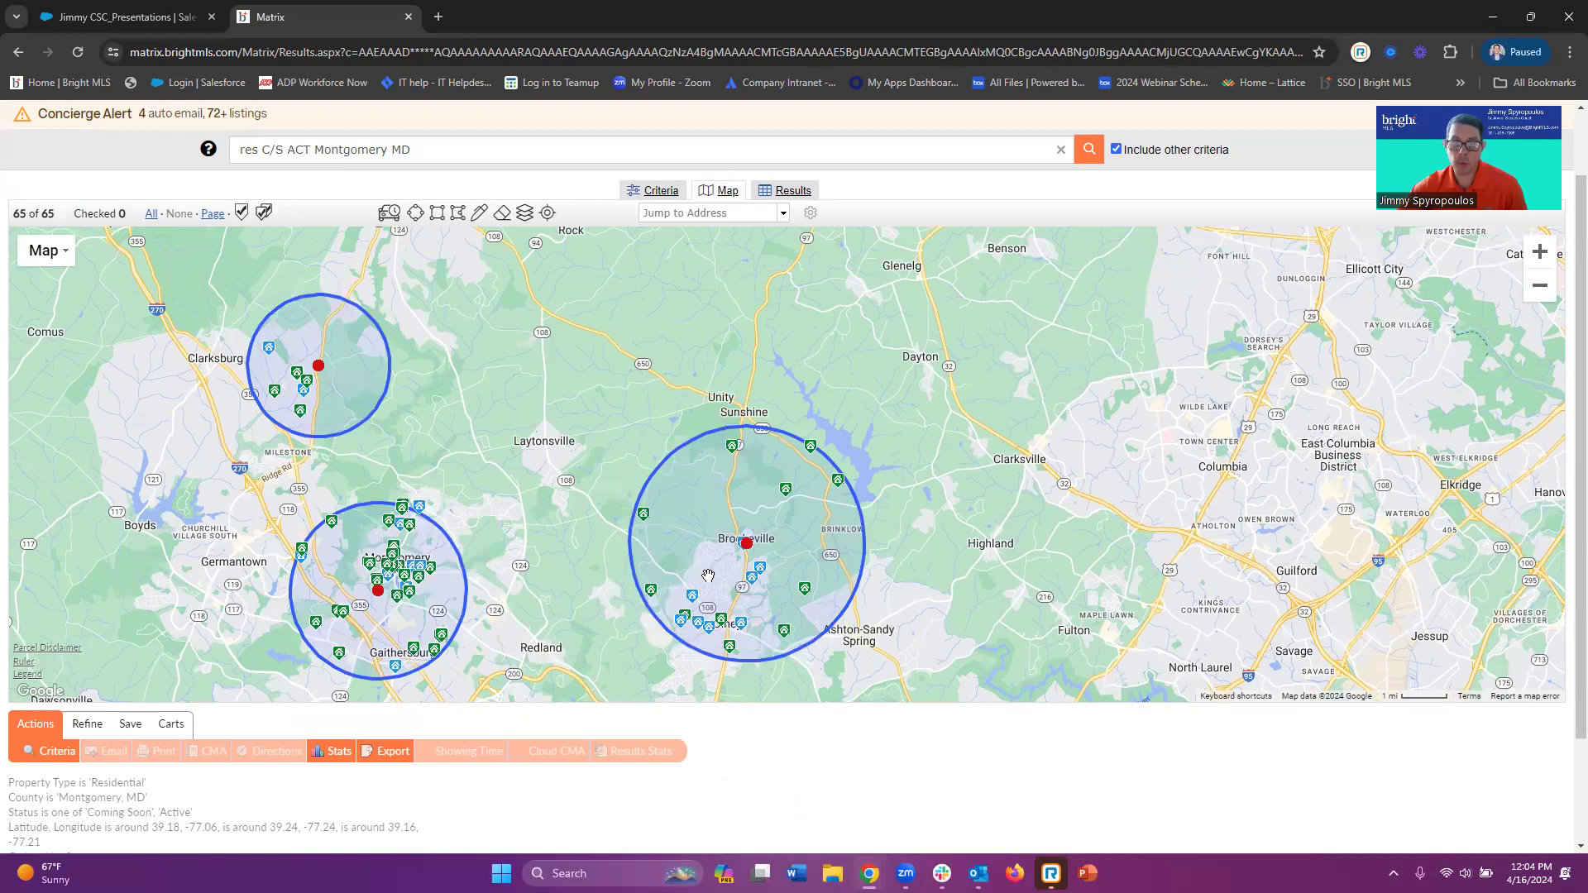
{"action": "left_click", "coordinate": [745, 546]}
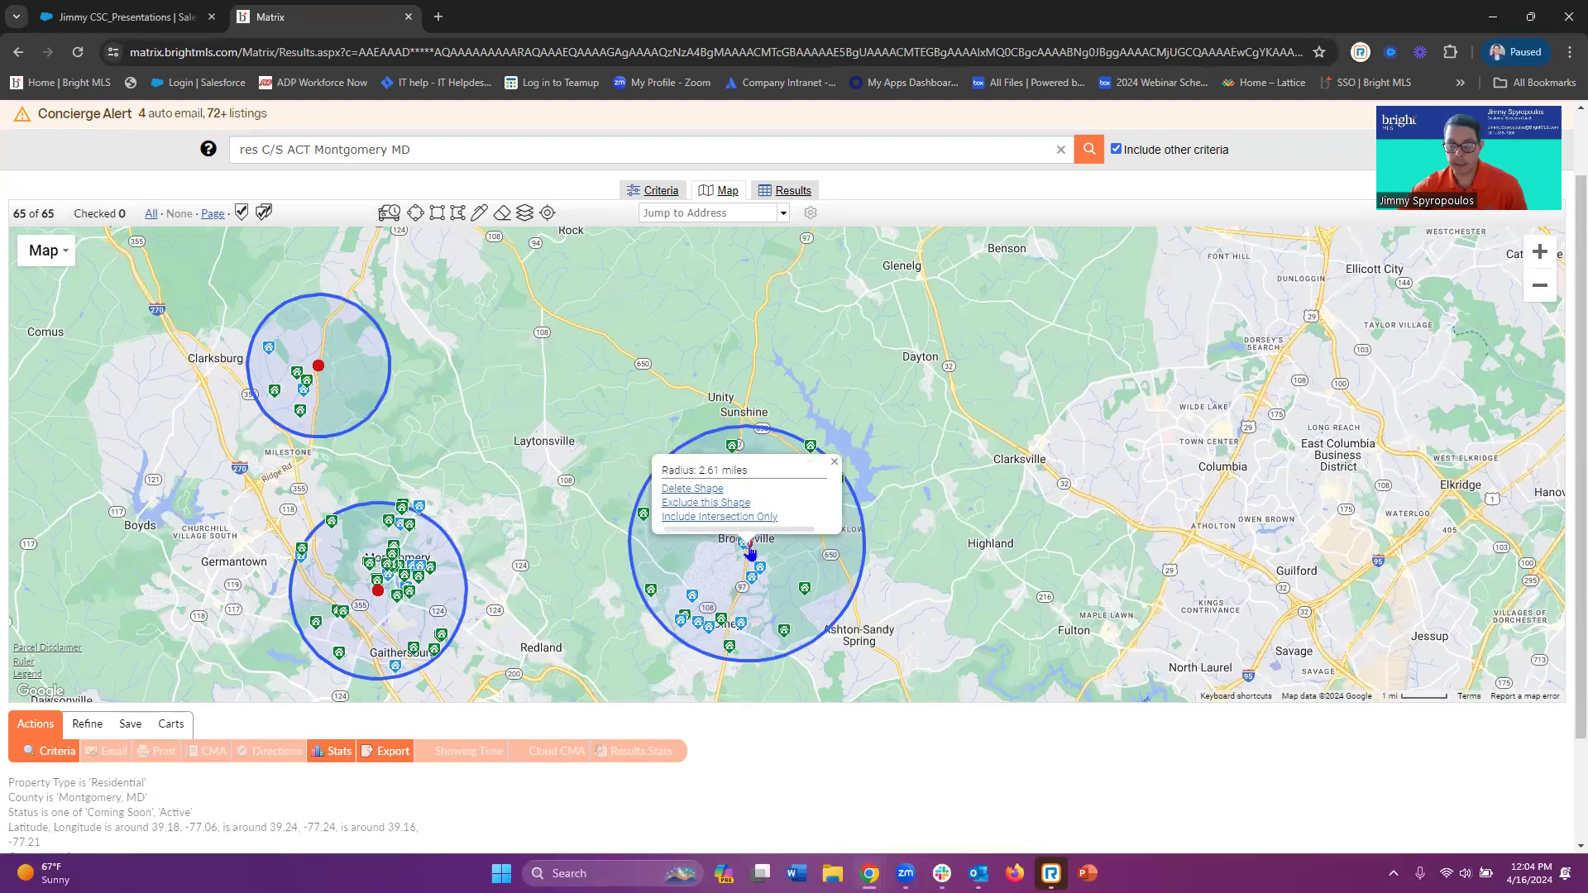
Exclude the Brookeville circle and delete the Montgomery Village circle, leaving 6 Clarksburg listings
{"action": "left_click", "coordinate": [717, 503]}
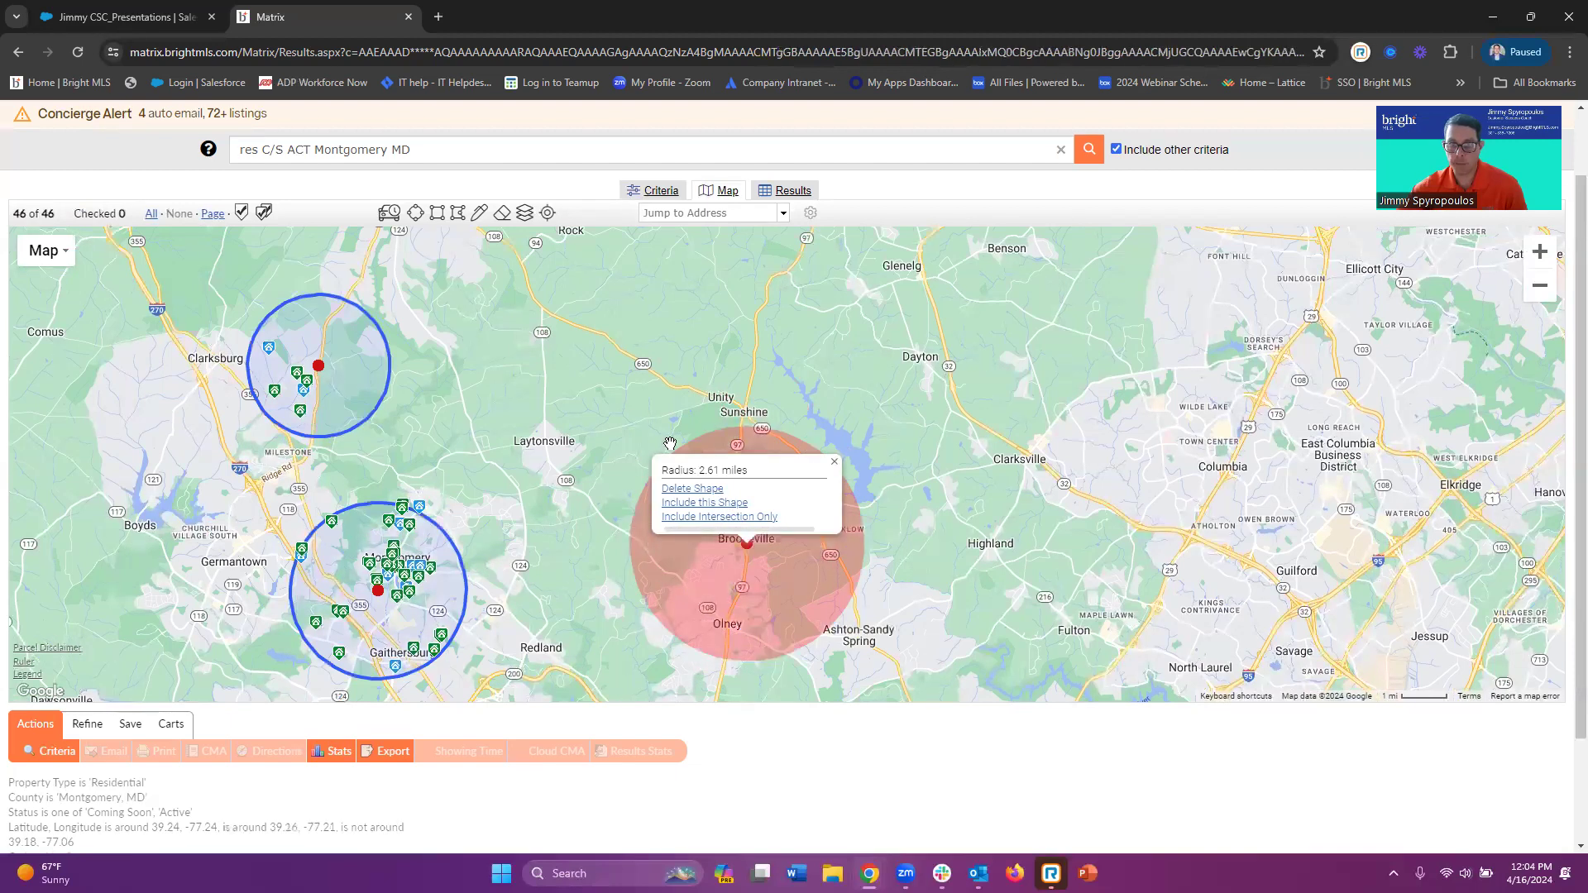
{"action": "left_click", "coordinate": [378, 591]}
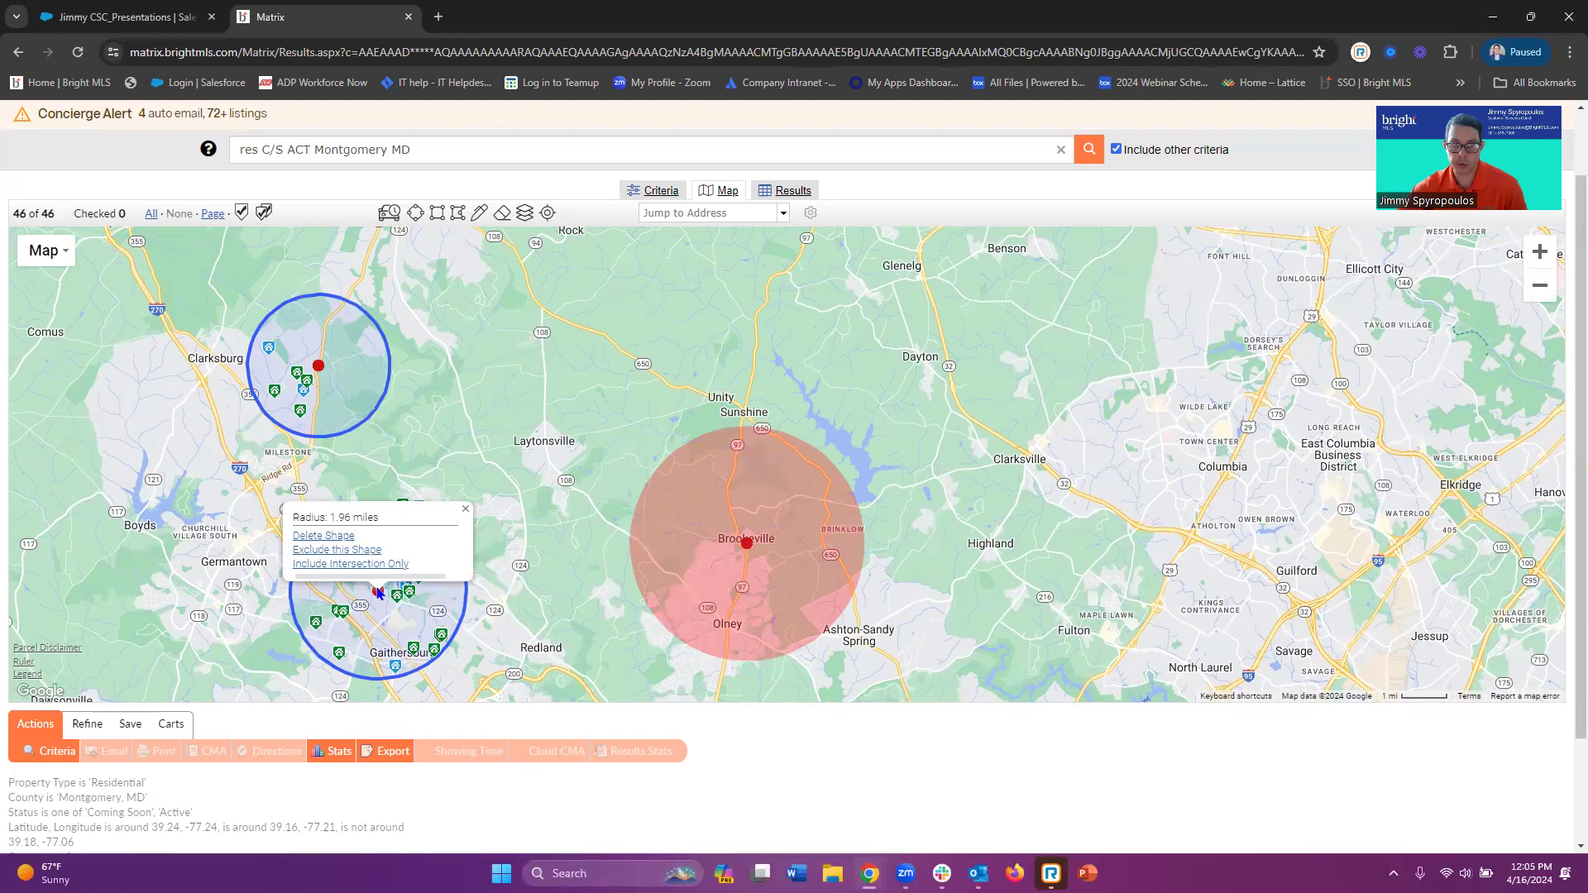
{"action": "left_click", "coordinate": [322, 536]}
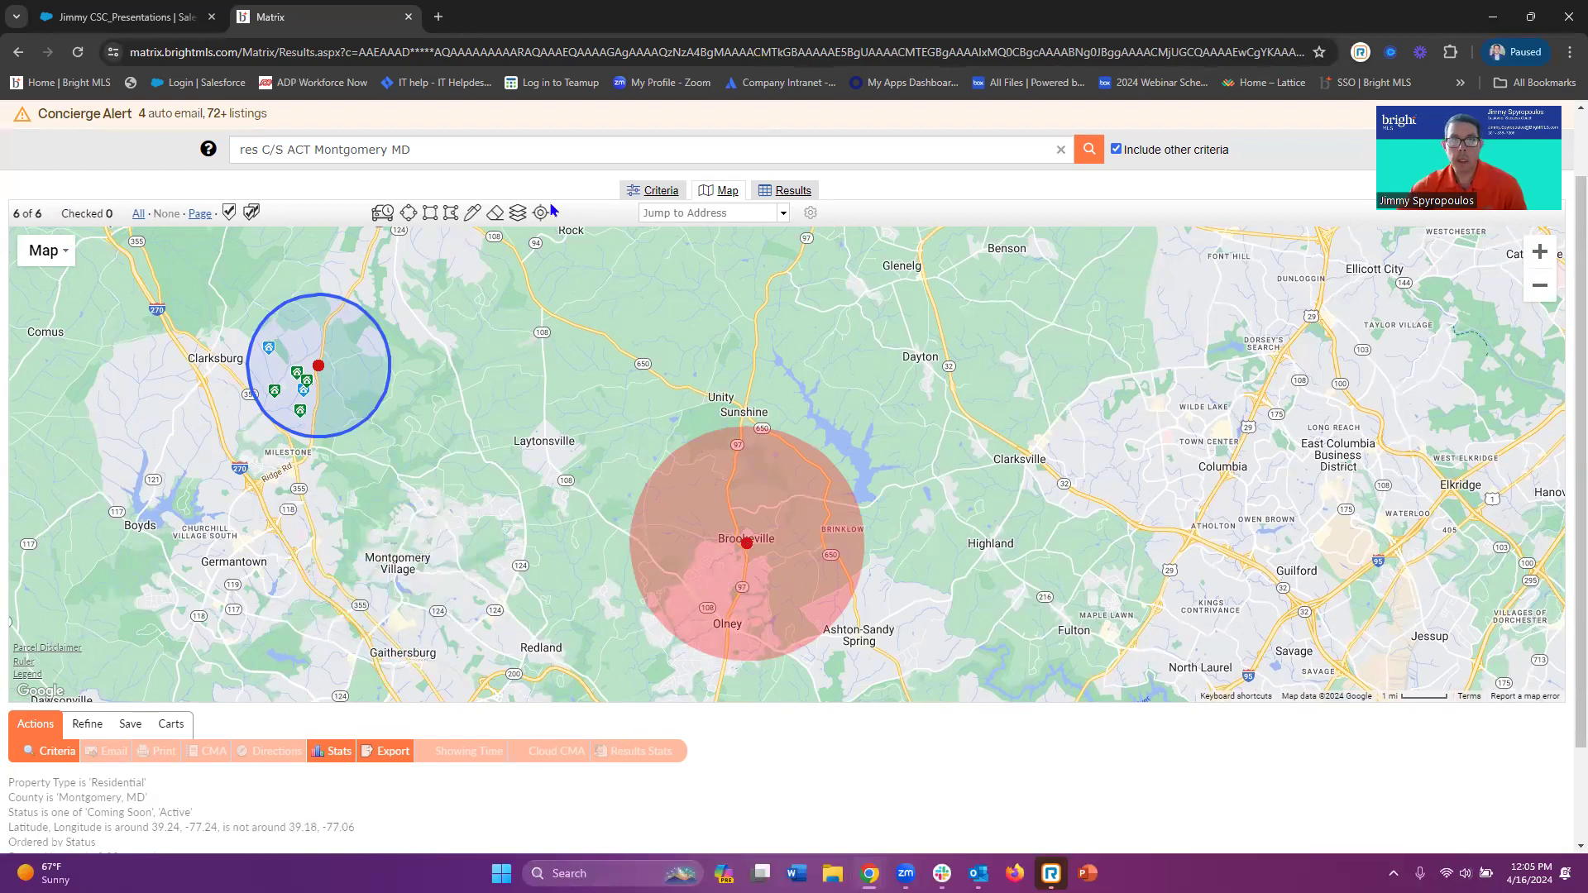
{"action": "left_click", "coordinate": [751, 563]}
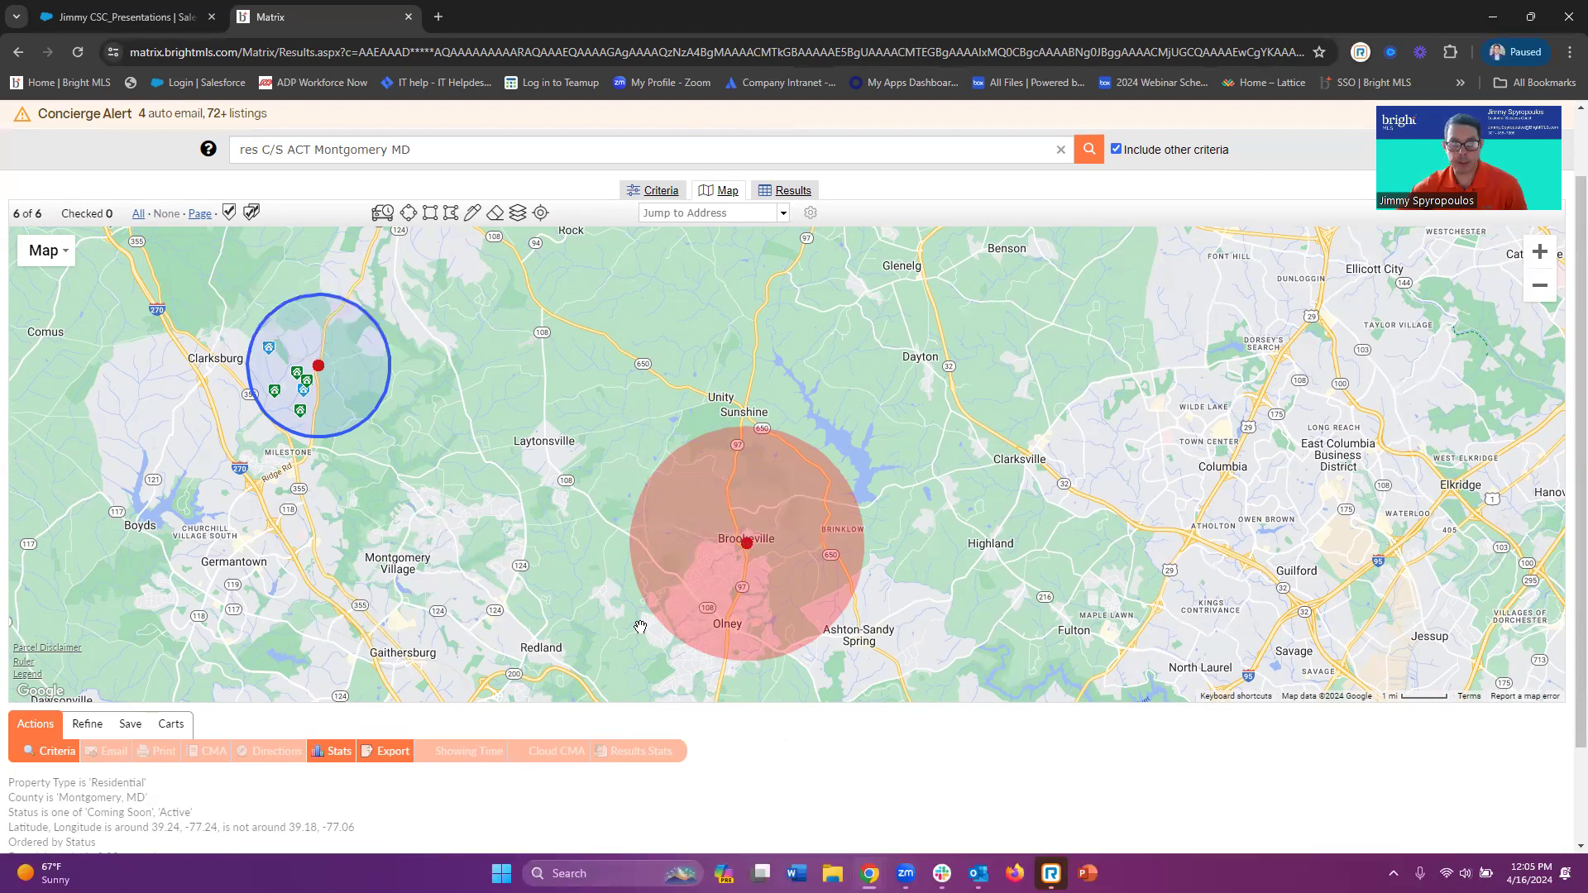
{"action": "left_click", "coordinate": [496, 216]}
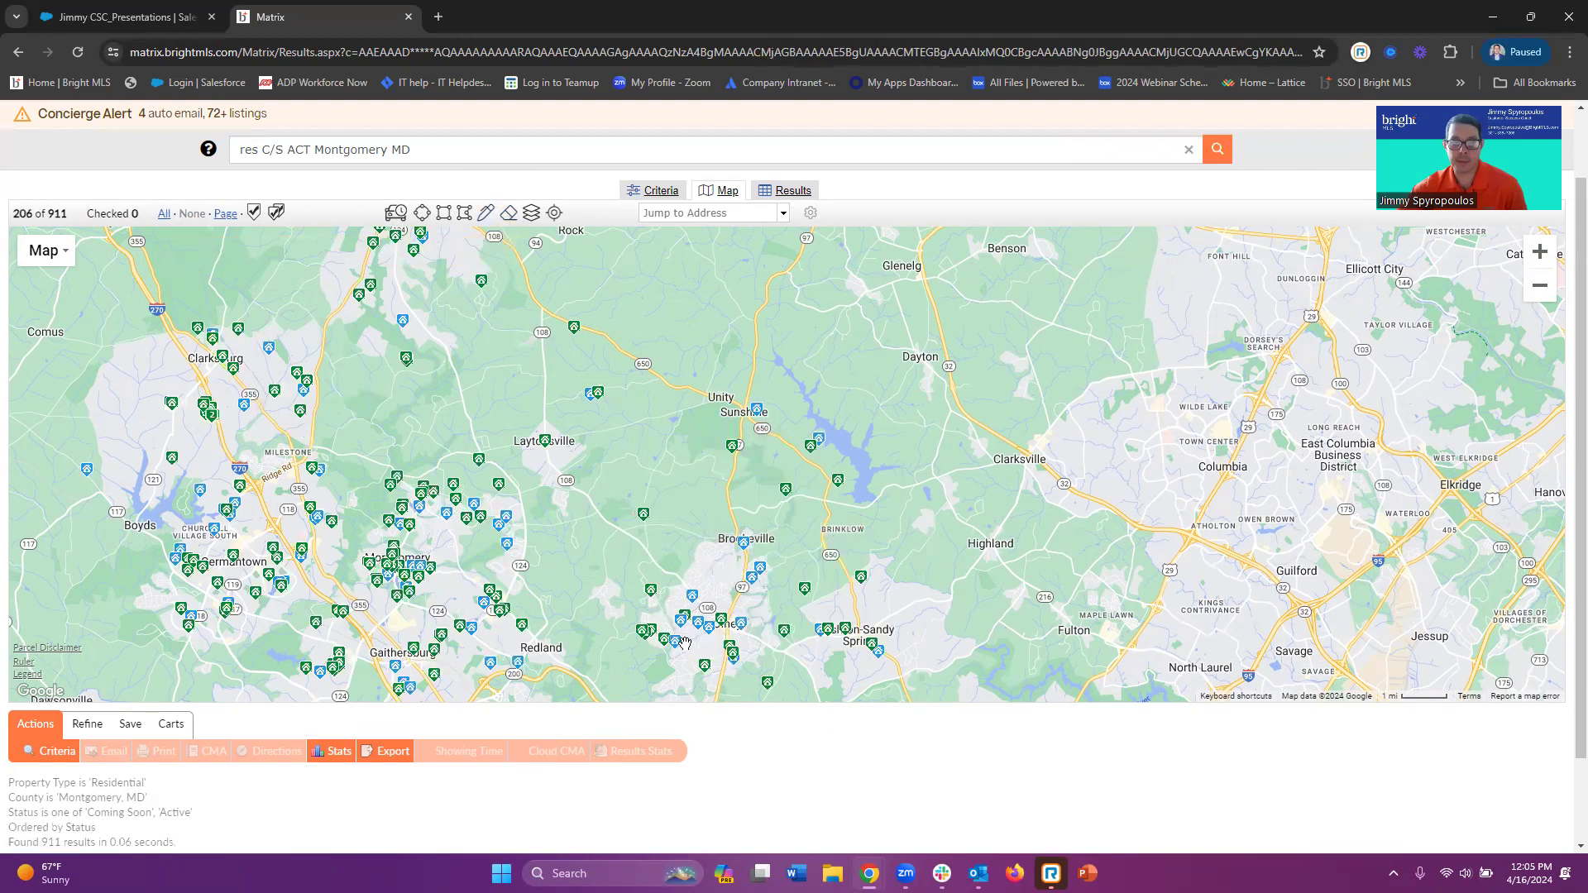
{"action": "left_click", "coordinate": [444, 214]}
{"action": "mouse_move", "coordinate": [575, 430]}
{"action": "left_mouse_down"}
{"action": "mouse_move", "coordinate": [788, 443]}
{"action": "mouse_move", "coordinate": [809, 589]}
{"action": "mouse_move", "coordinate": [844, 604]}
{"action": "mouse_move", "coordinate": [935, 604]}
{"action": "mouse_move", "coordinate": [958, 539]}
{"action": "left_mouse_up"}
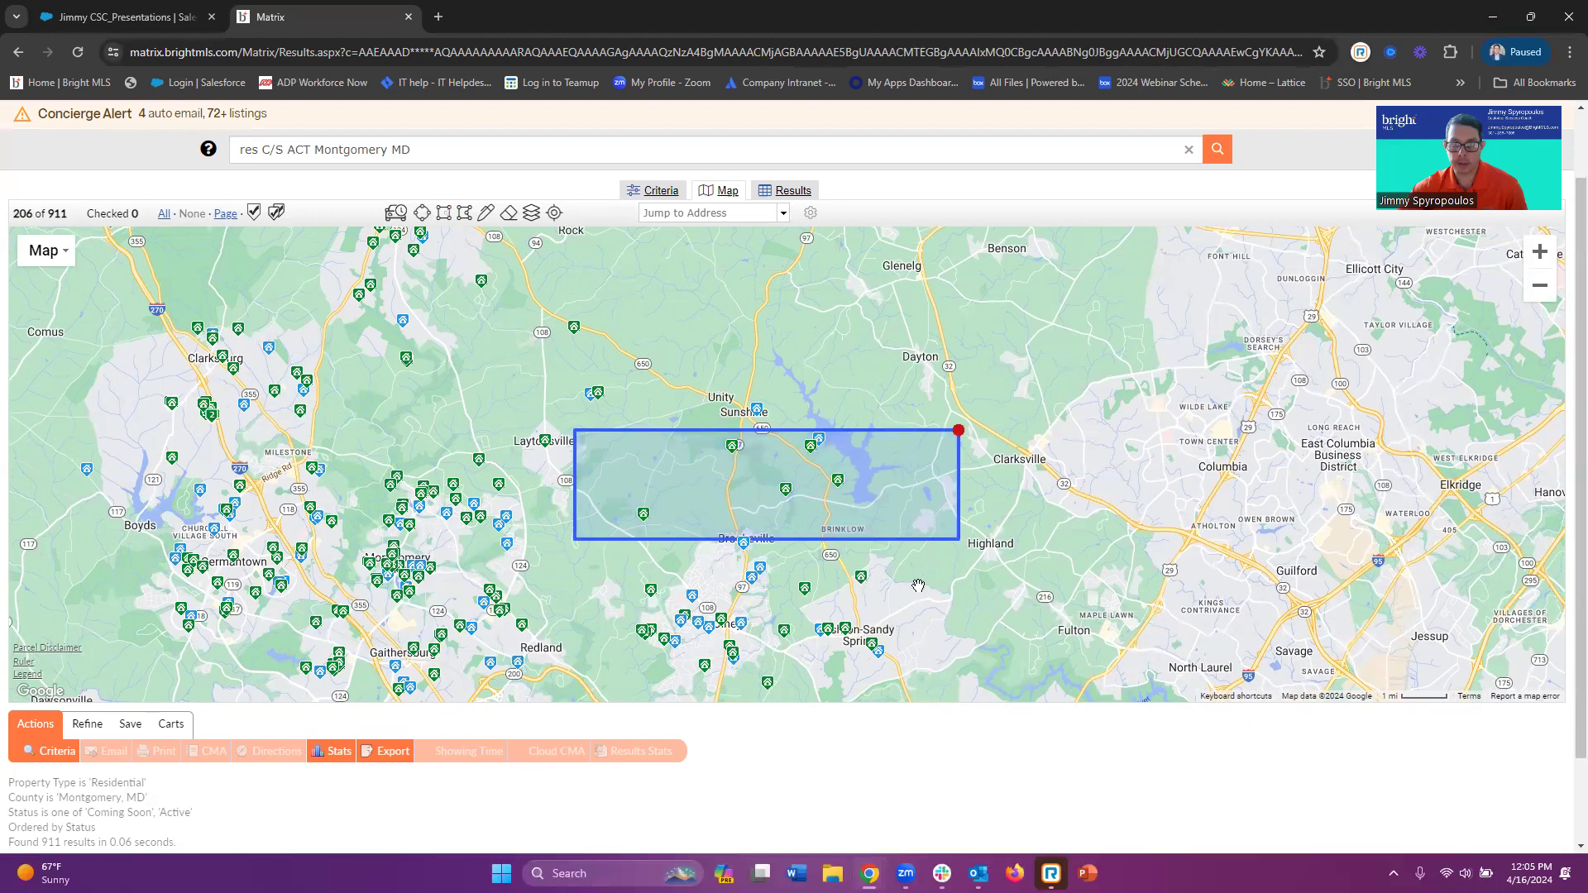
{"action": "left_click", "coordinate": [958, 431]}
{"action": "left_click", "coordinate": [919, 390]}
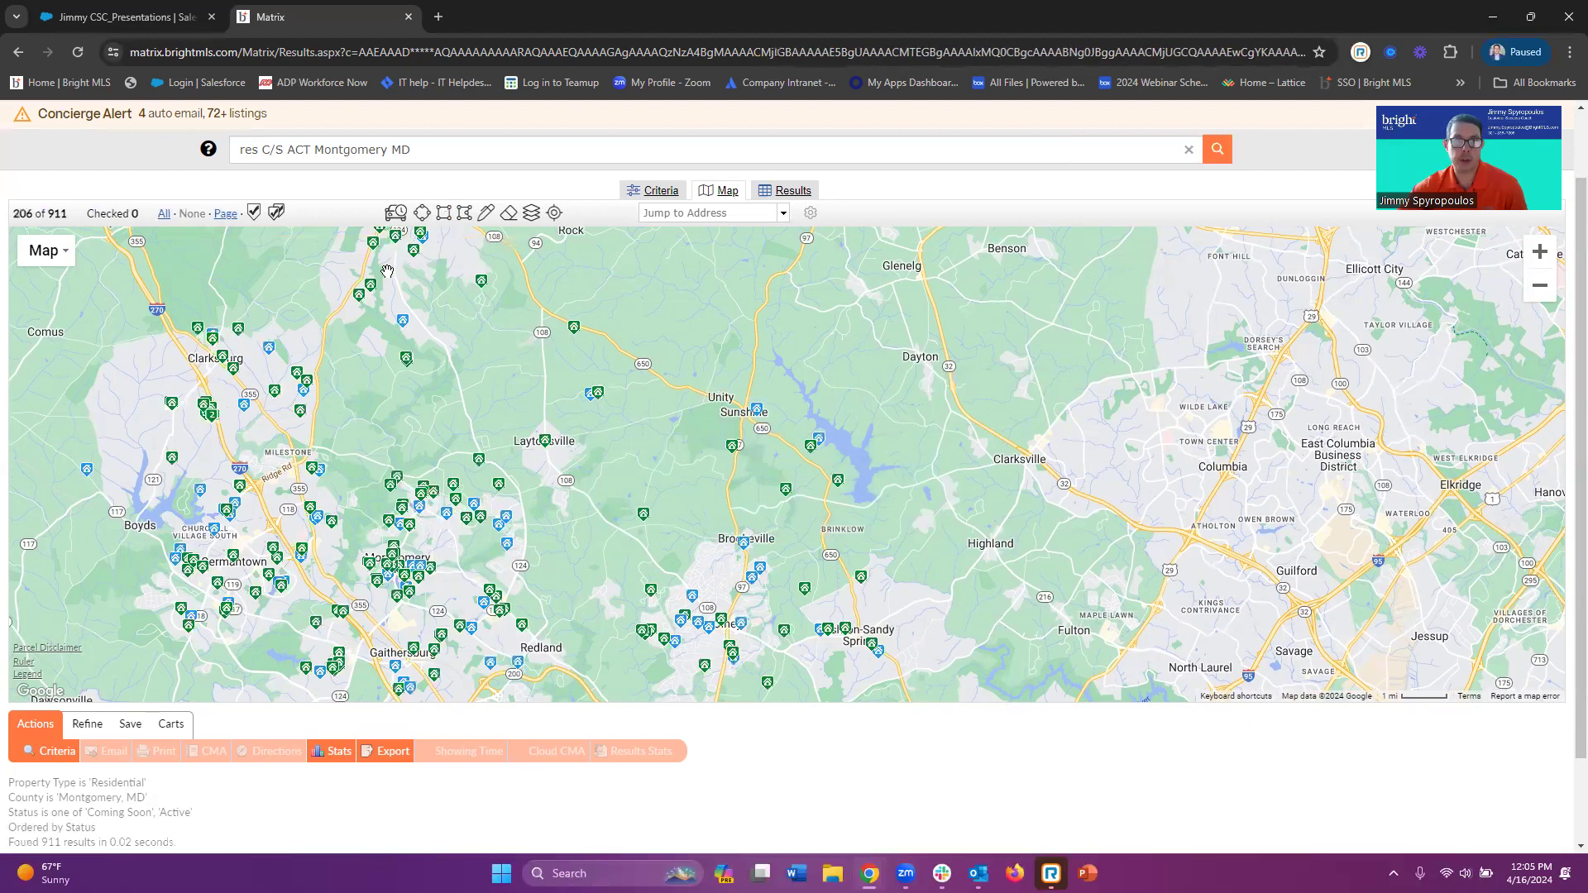
{"action": "left_click", "coordinate": [464, 215]}
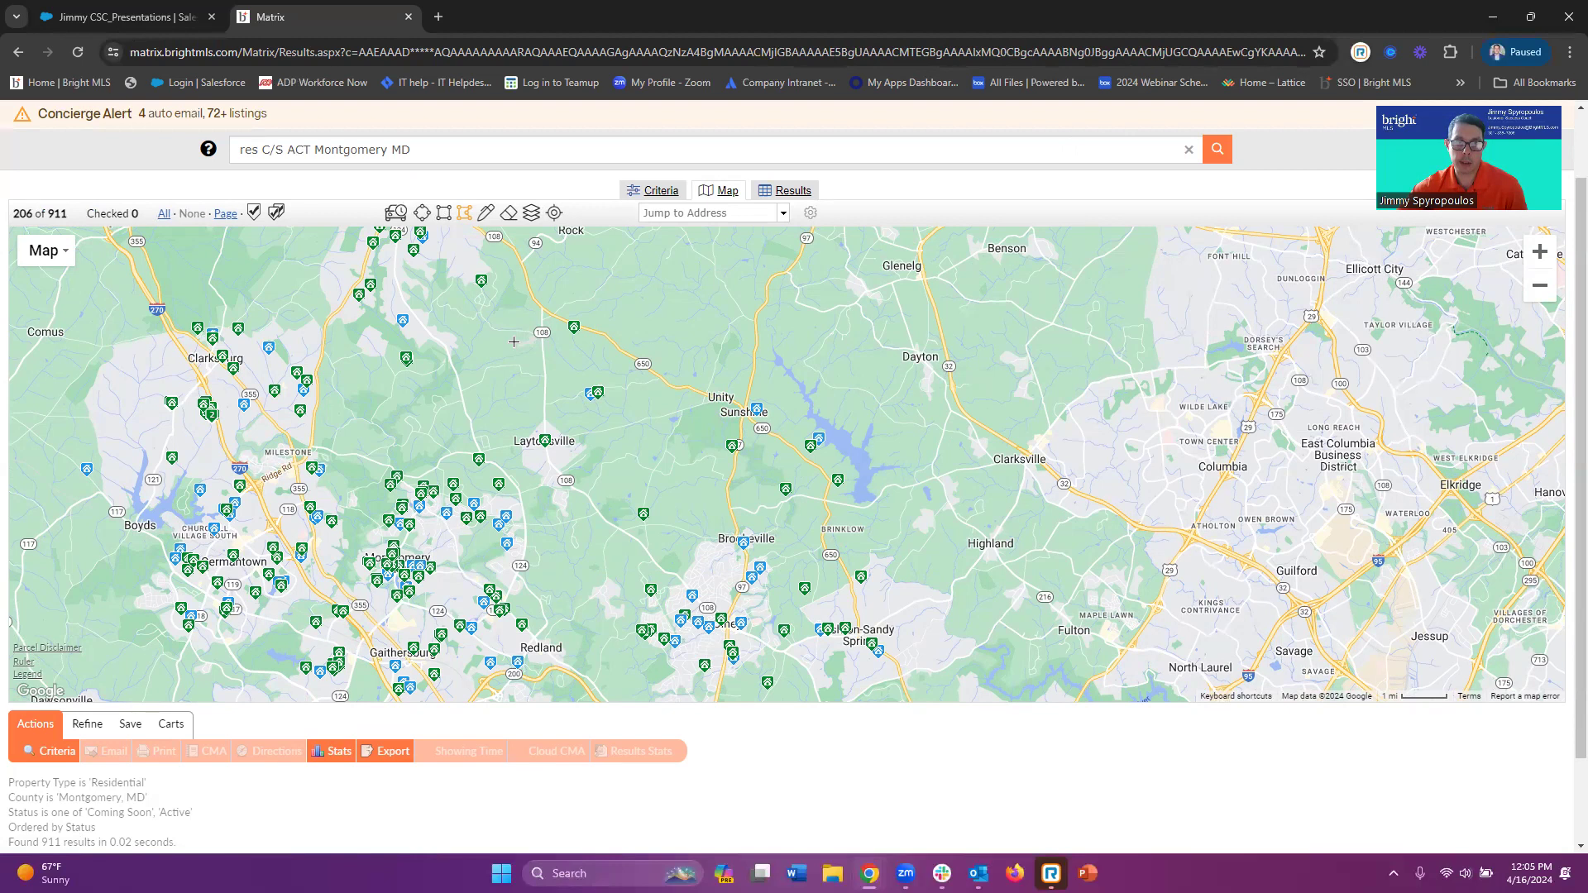
{"action": "left_click", "coordinate": [784, 476]}
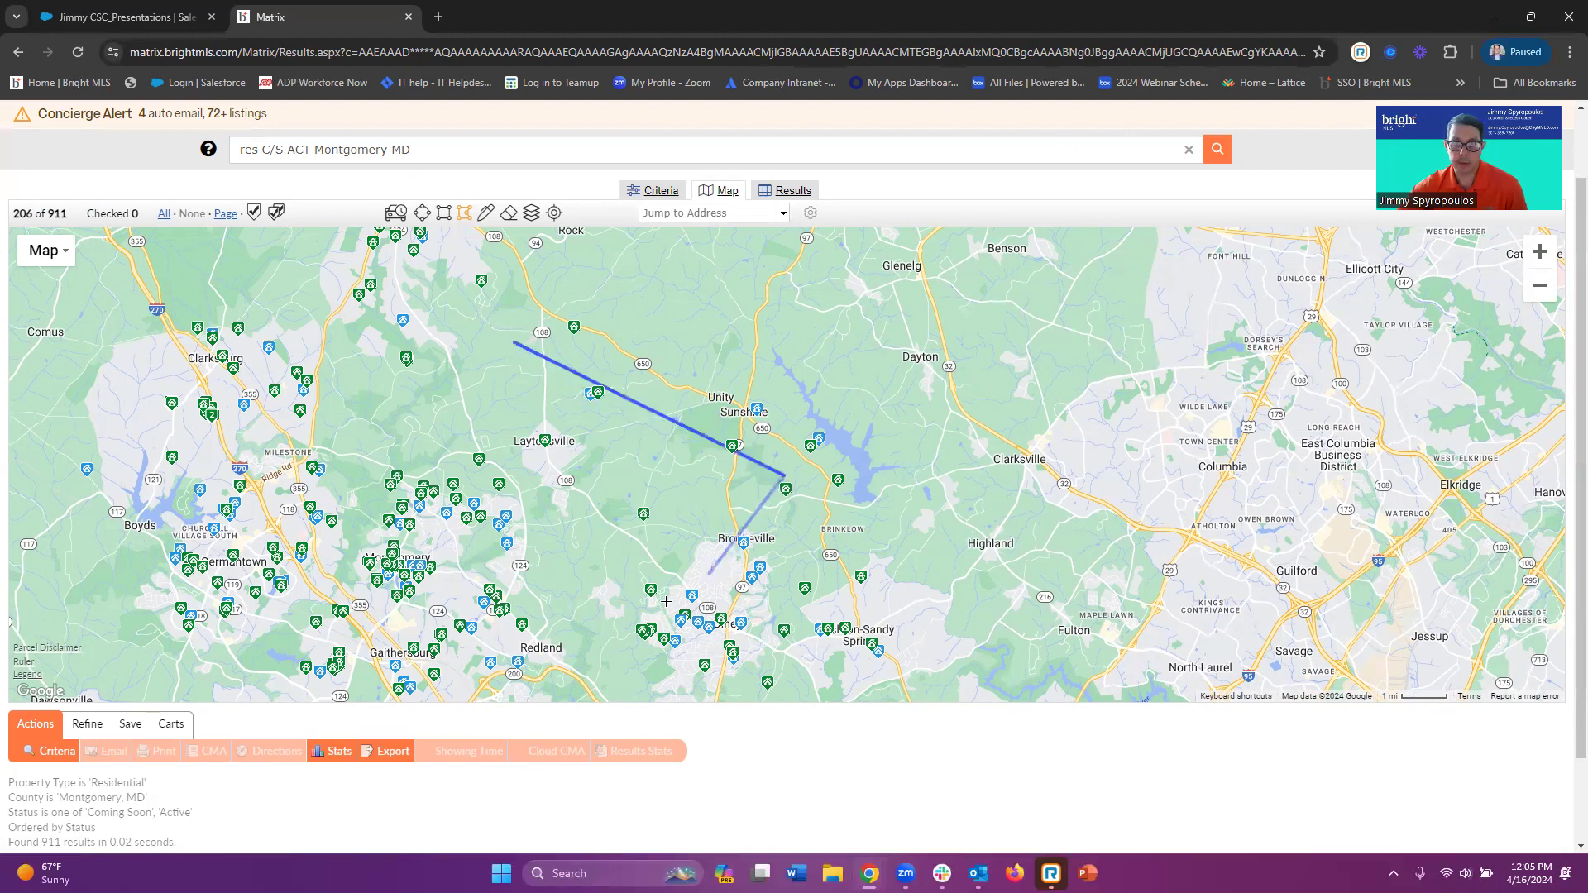
{"action": "left_click", "coordinate": [645, 616]}
{"action": "left_click", "coordinate": [476, 625]}
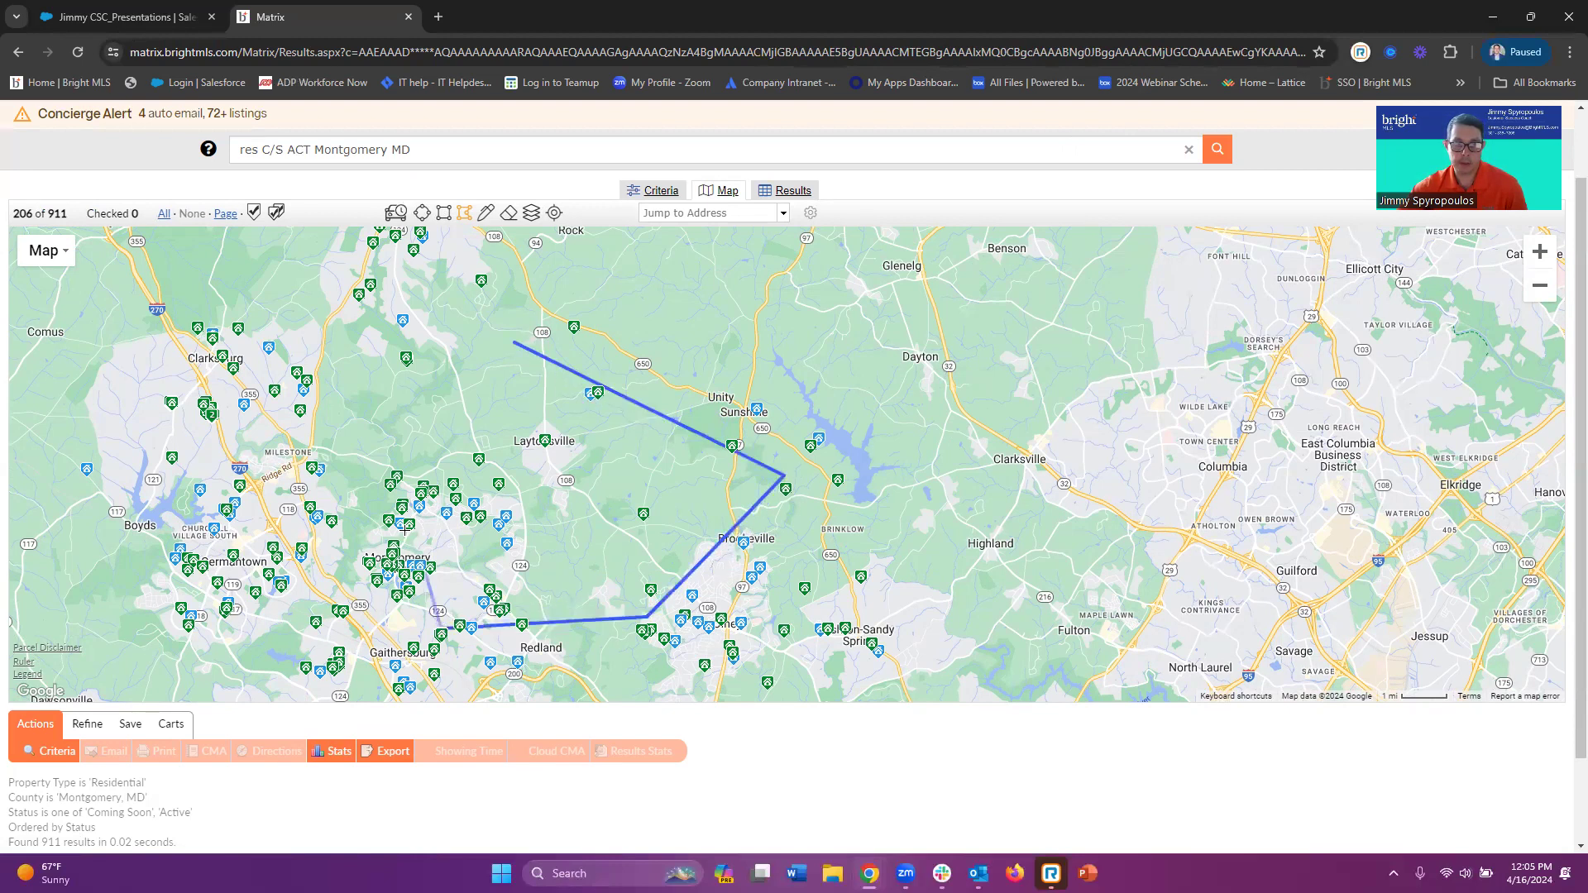
{"action": "left_click", "coordinate": [296, 513]}
{"action": "left_click", "coordinate": [293, 344]}
{"action": "left_click", "coordinate": [362, 429]}
{"action": "left_click", "coordinate": [404, 342]}
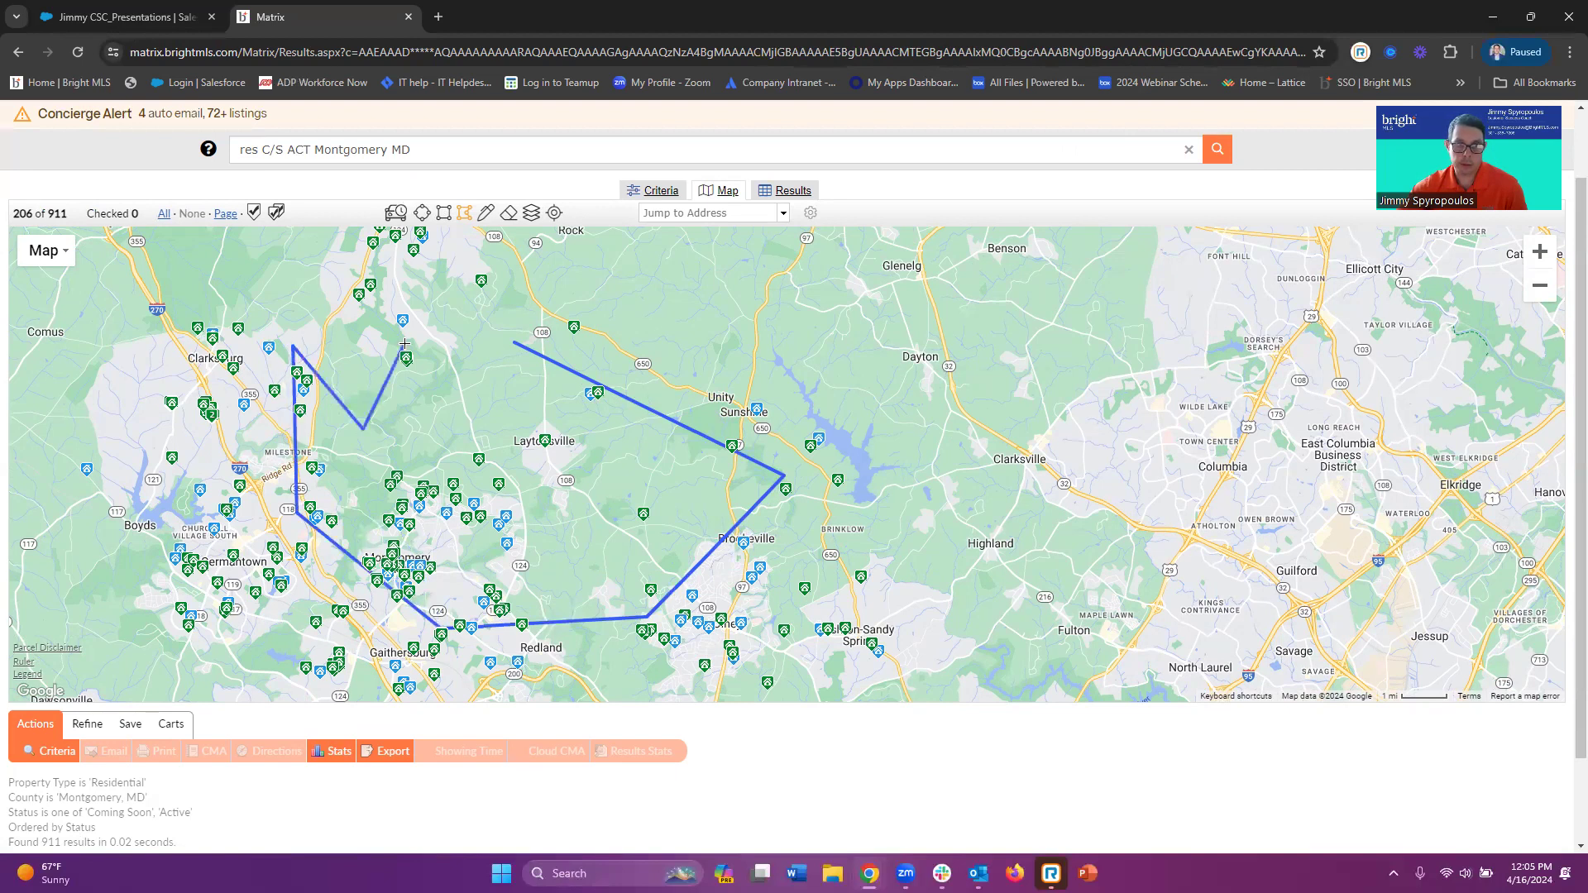
{"action": "left_click", "coordinate": [471, 526]}
{"action": "left_click", "coordinate": [611, 526]}
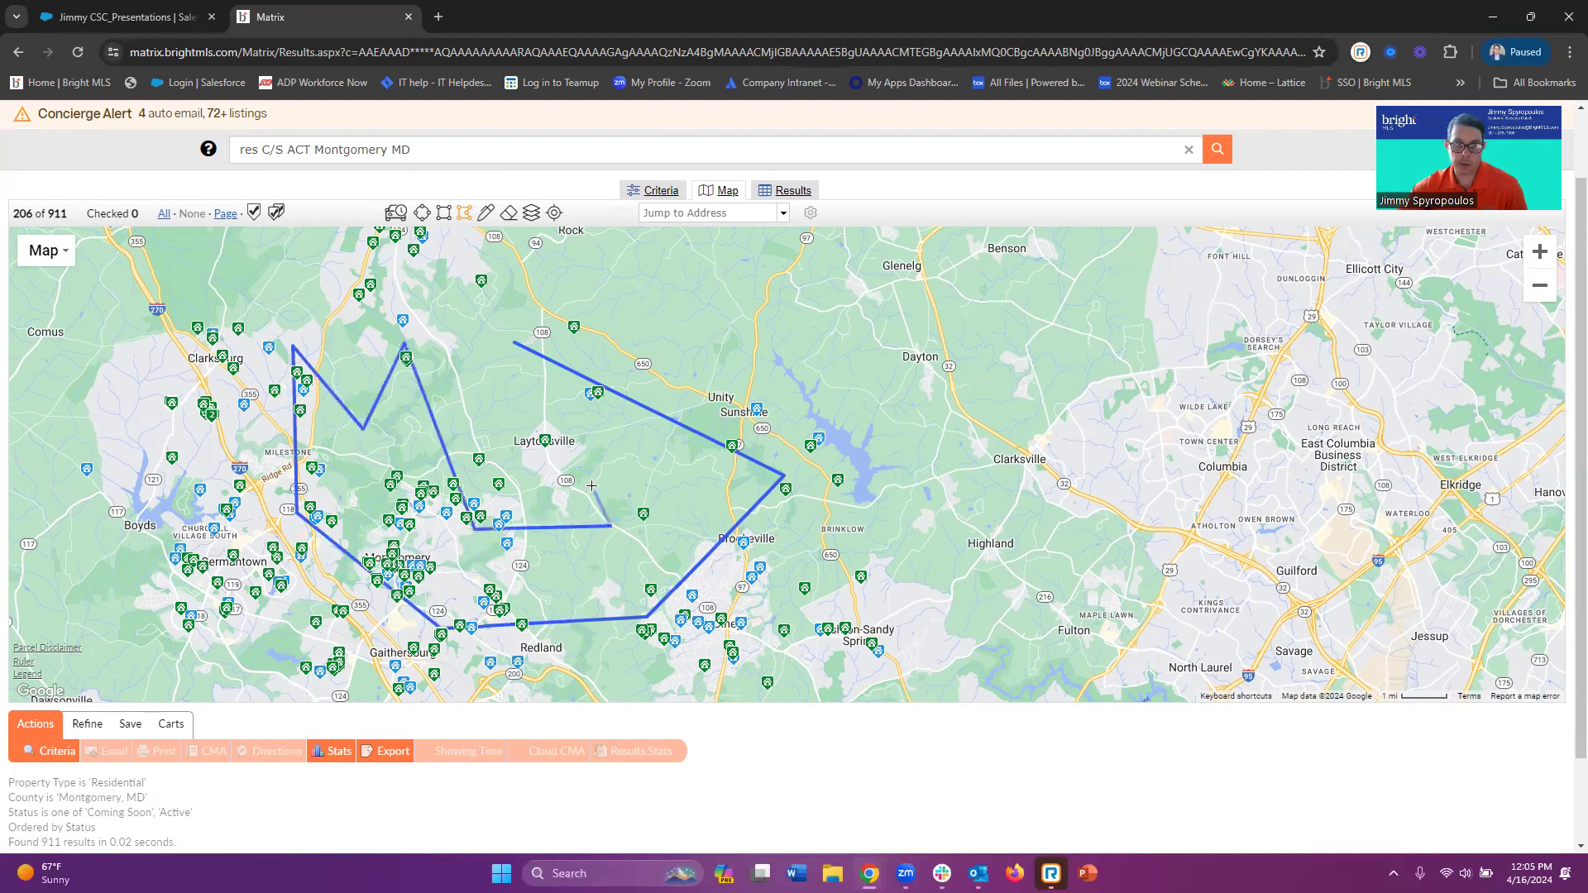
{"action": "left_click", "coordinate": [575, 462]}
{"action": "left_click", "coordinate": [480, 422]}
{"action": "left_click", "coordinate": [514, 346]}
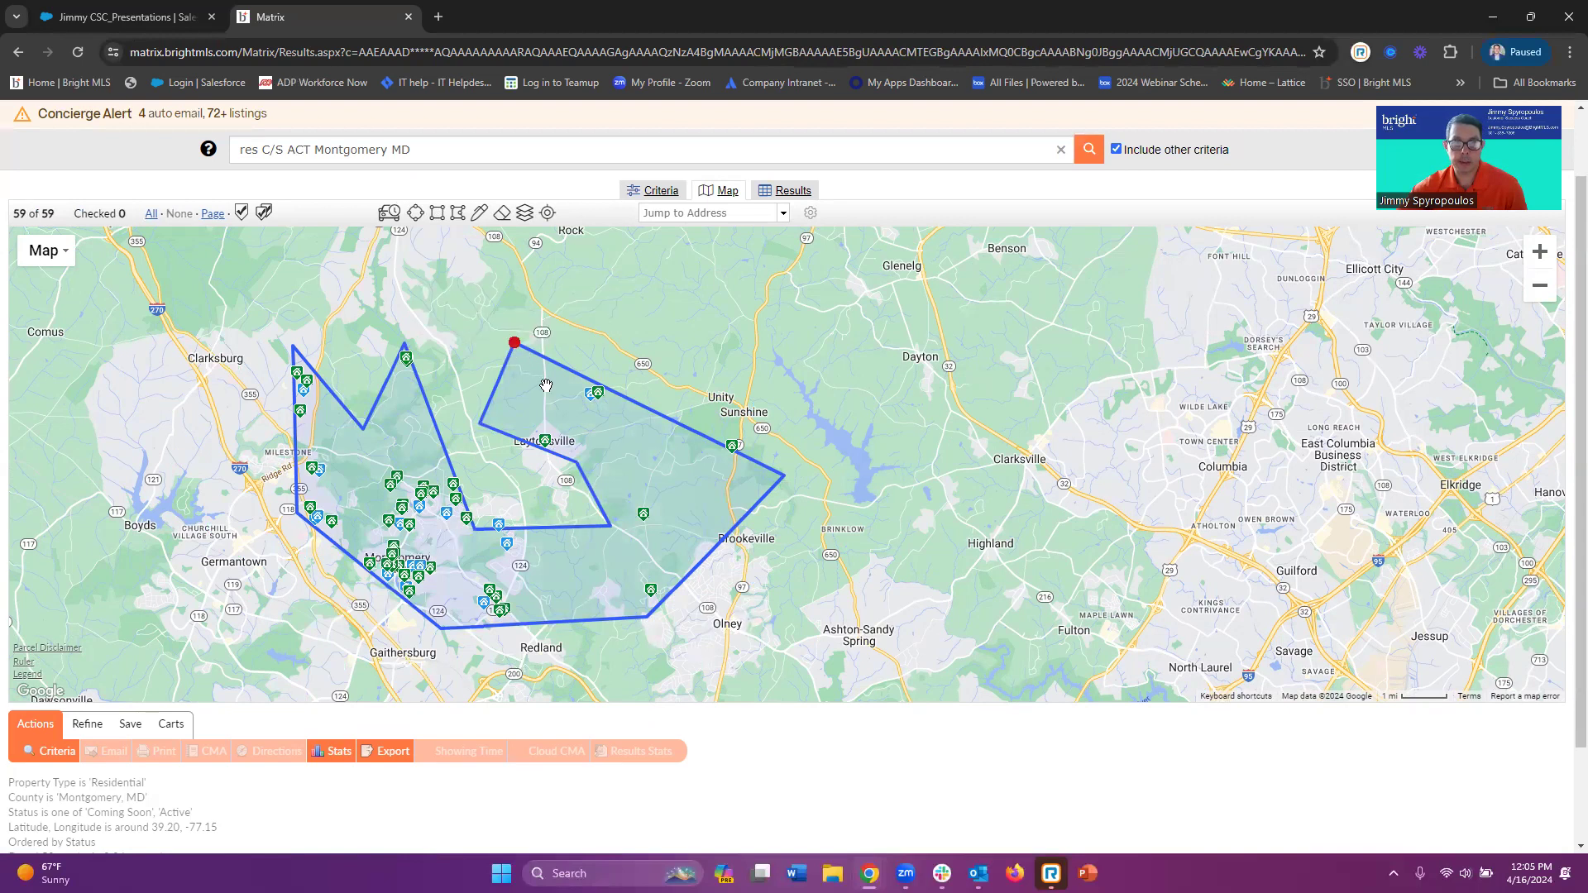
{"action": "mouse_move", "coordinate": [517, 343]}
{"action": "left_click", "coordinate": [460, 302]}
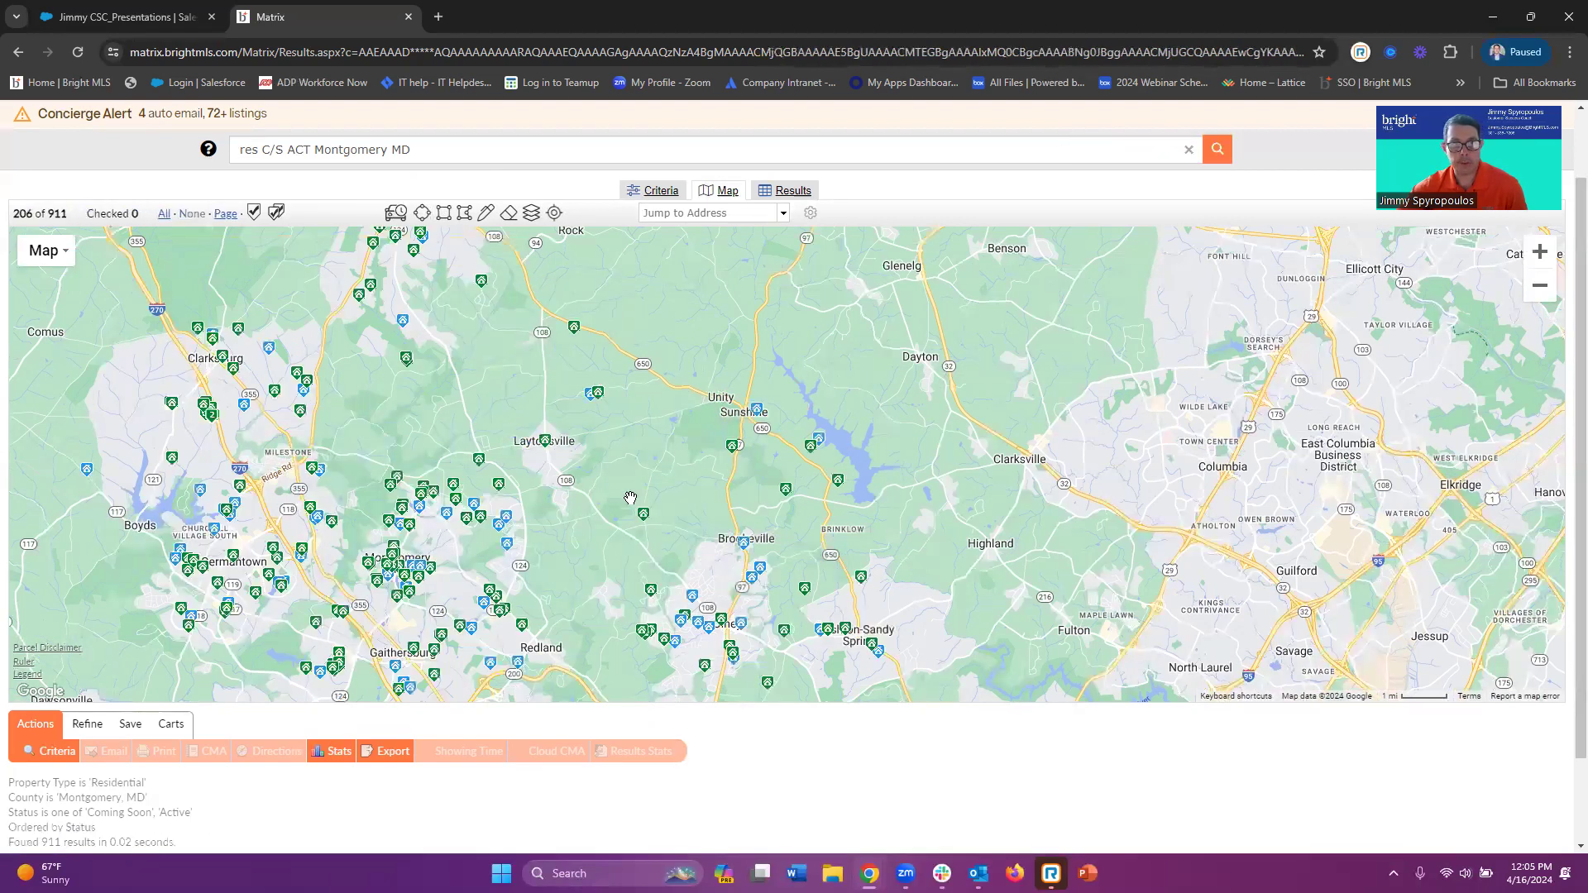
Draw a freehand loop around Laytonsville for 28 listings, then delete that shape
{"action": "left_click", "coordinate": [485, 223]}
{"action": "mouse_move", "coordinate": [546, 394]}
{"action": "left_mouse_down"}
{"action": "mouse_move", "coordinate": [429, 429]}
{"action": "mouse_move", "coordinate": [397, 560]}
{"action": "mouse_move", "coordinate": [490, 612]}
{"action": "mouse_move", "coordinate": [606, 617]}
{"action": "mouse_move", "coordinate": [657, 538]}
{"action": "mouse_move", "coordinate": [621, 442]}
{"action": "mouse_move", "coordinate": [546, 394]}
{"action": "left_mouse_up"}
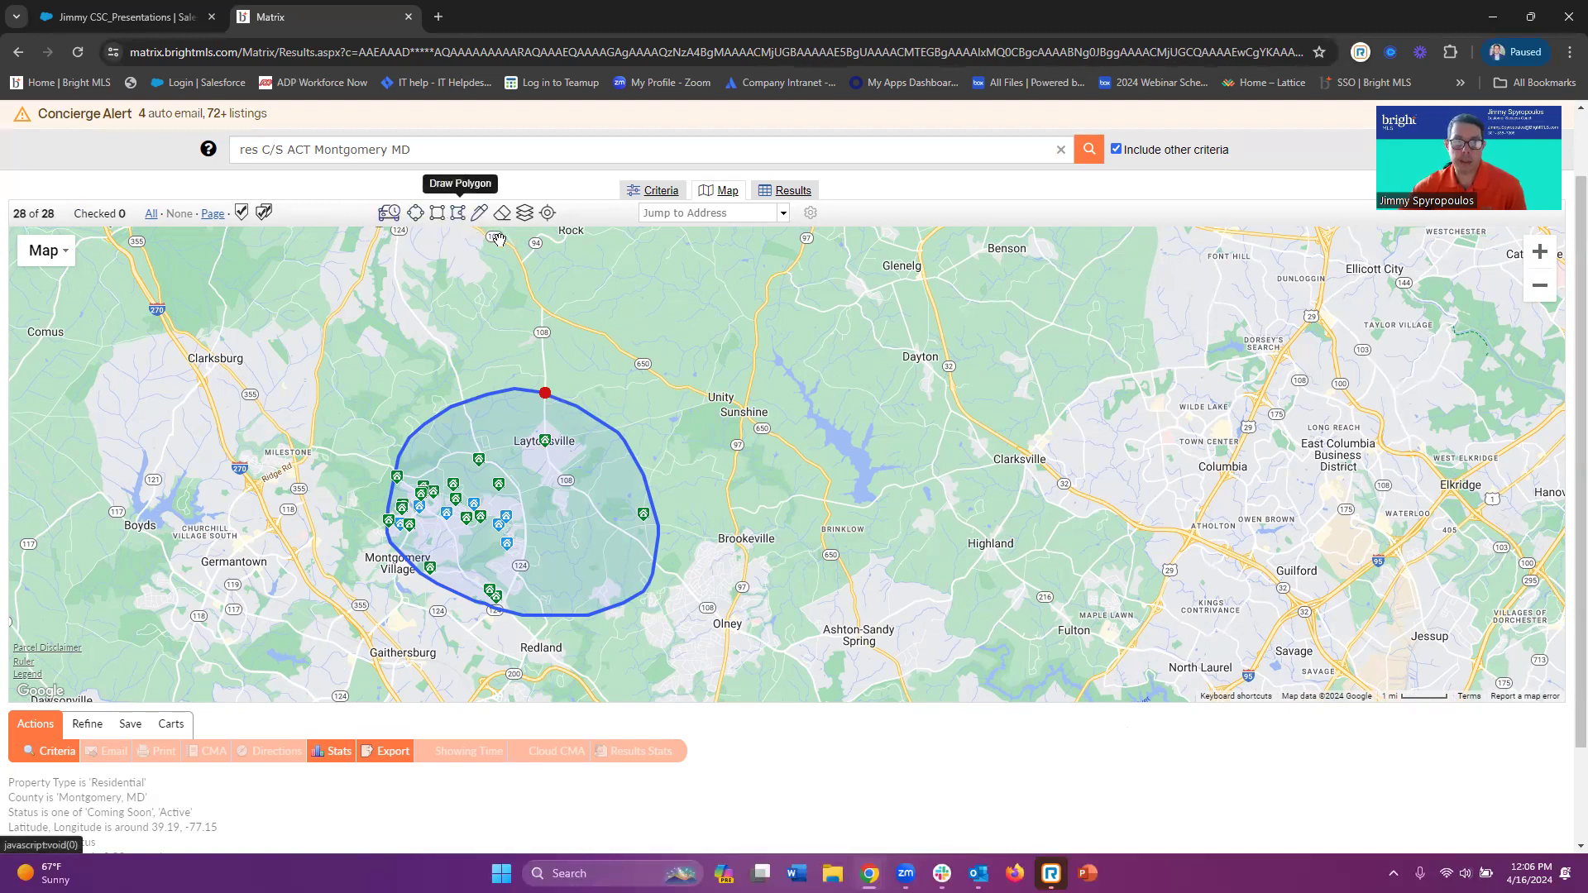
{"action": "left_click", "coordinate": [544, 392]}
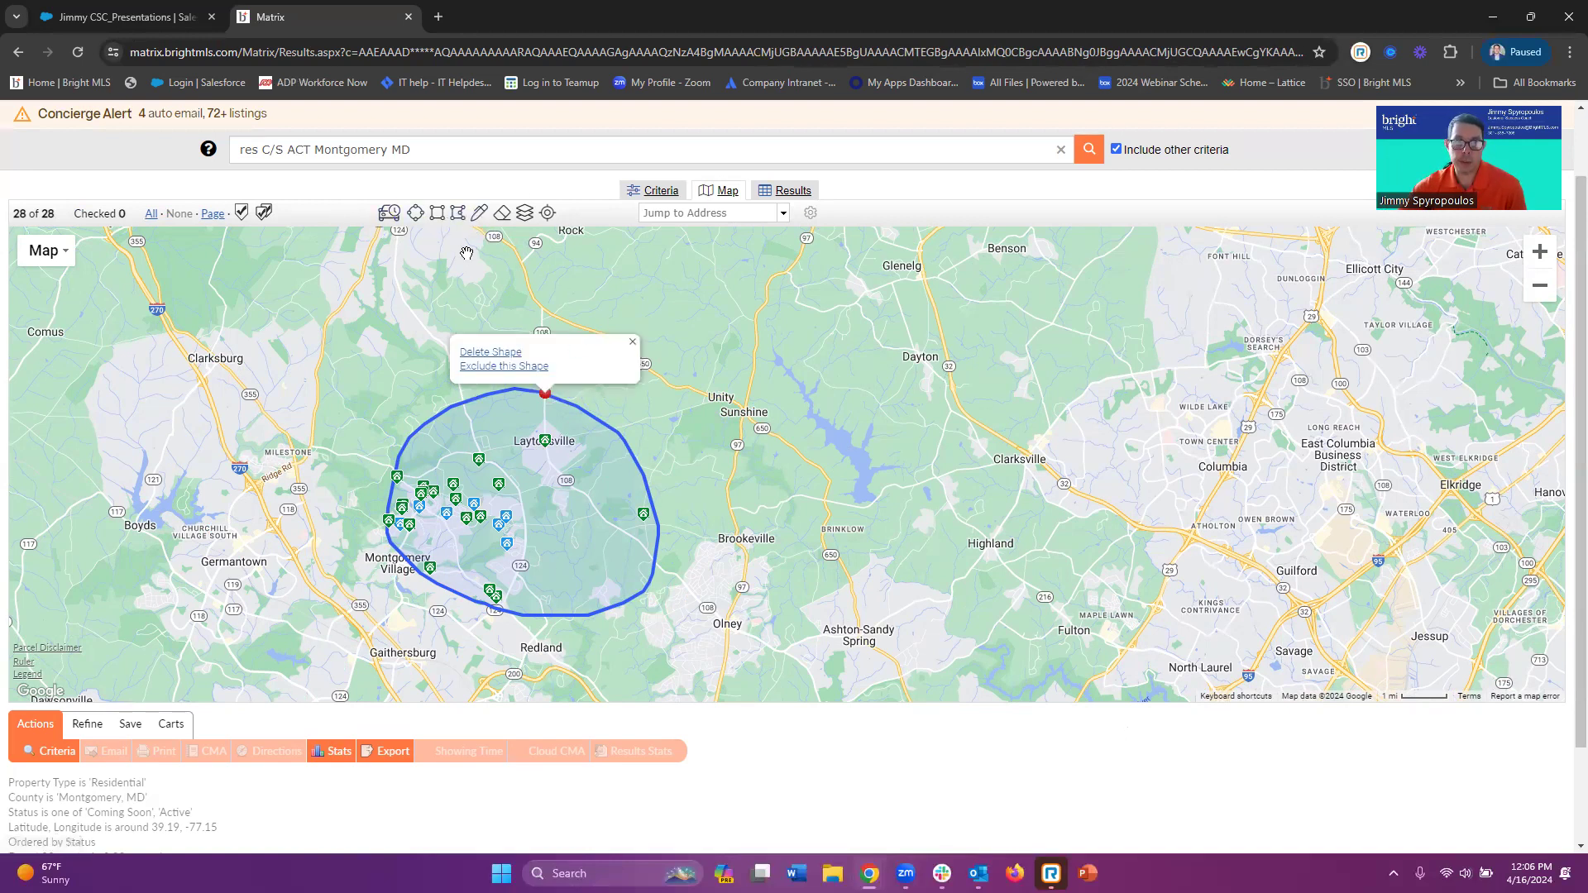
{"action": "left_click", "coordinate": [489, 352]}
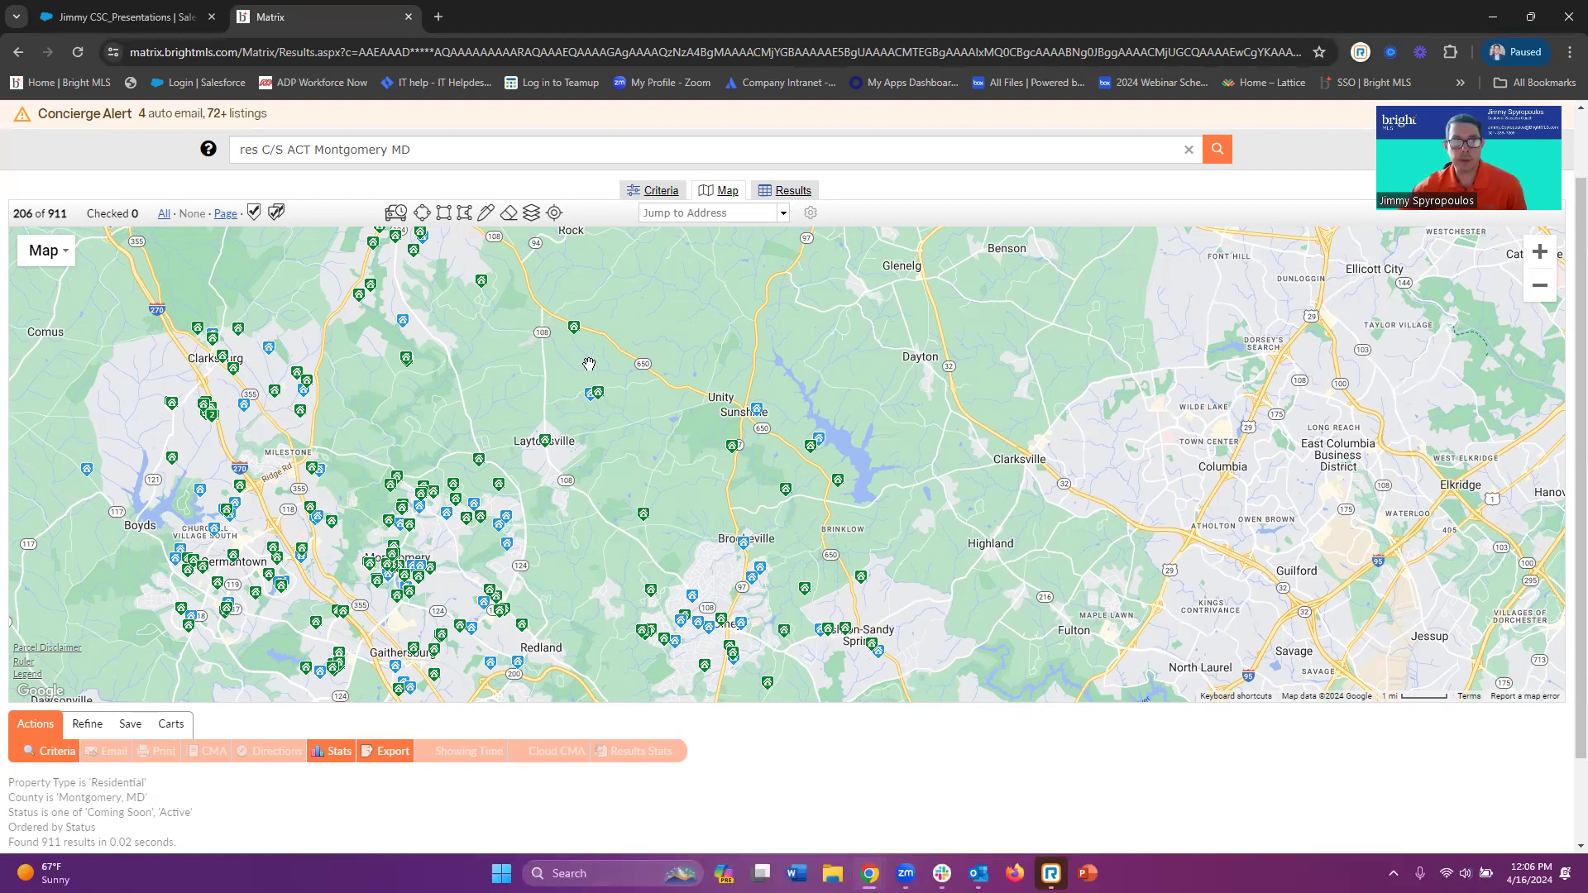
{"action": "scroll", "coordinate": [573, 355], "scroll_direction": "up", "scroll_amount": 1}
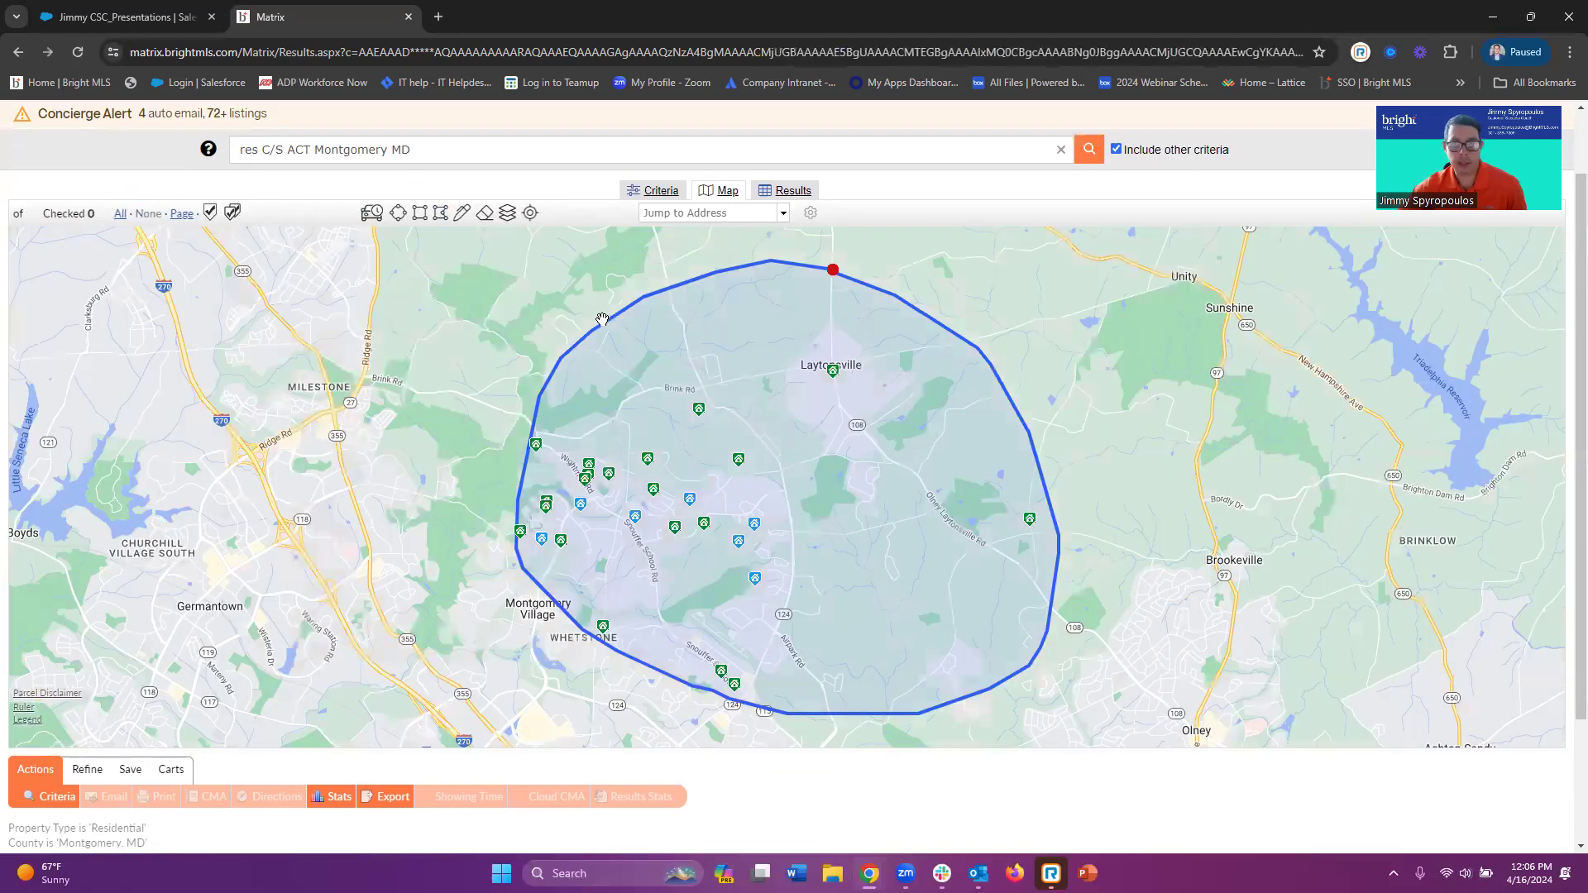
{"action": "scroll", "coordinate": [613, 327], "scroll_direction": "down", "scroll_amount": 1}
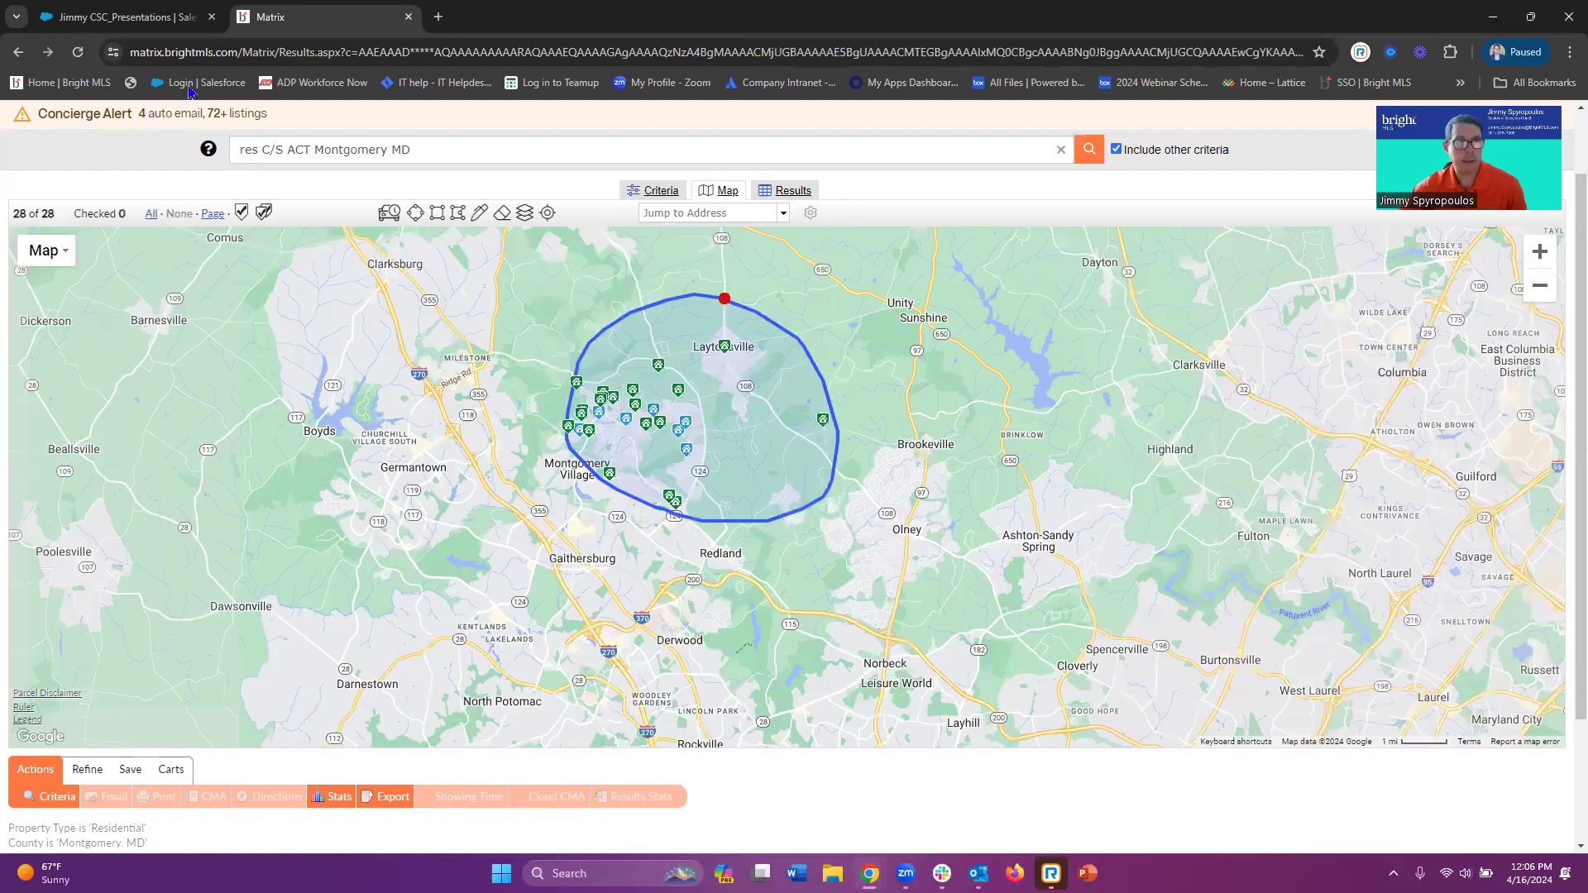
Return to the Bright MLS home dashboard and go to Education > Connect with a Coach
{"action": "left_click", "coordinate": [83, 80]}
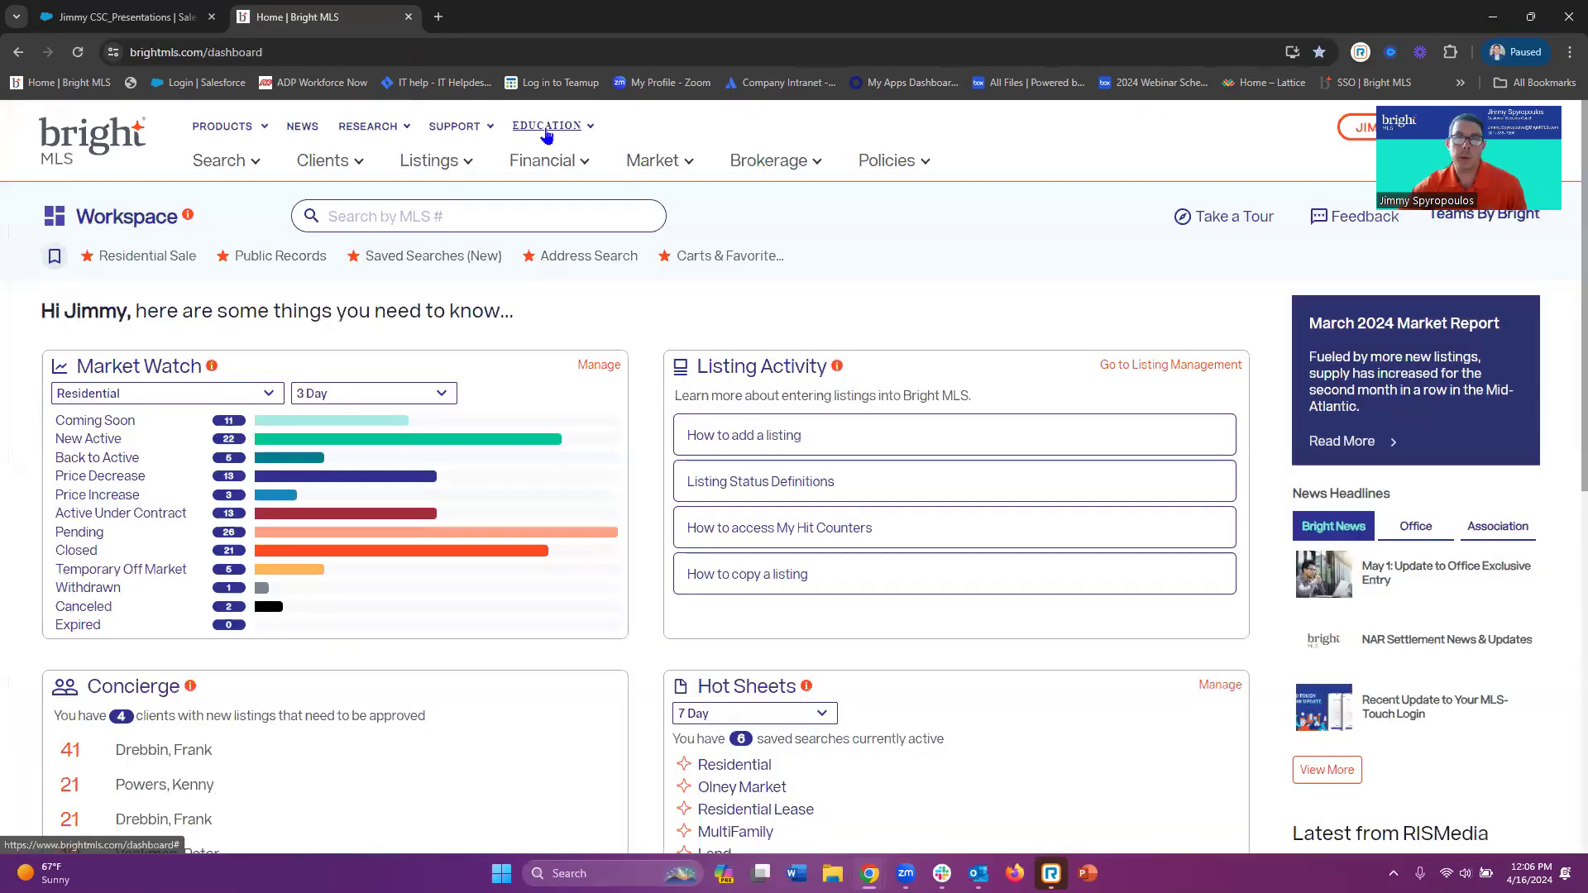
{"action": "left_click", "coordinate": [545, 130]}
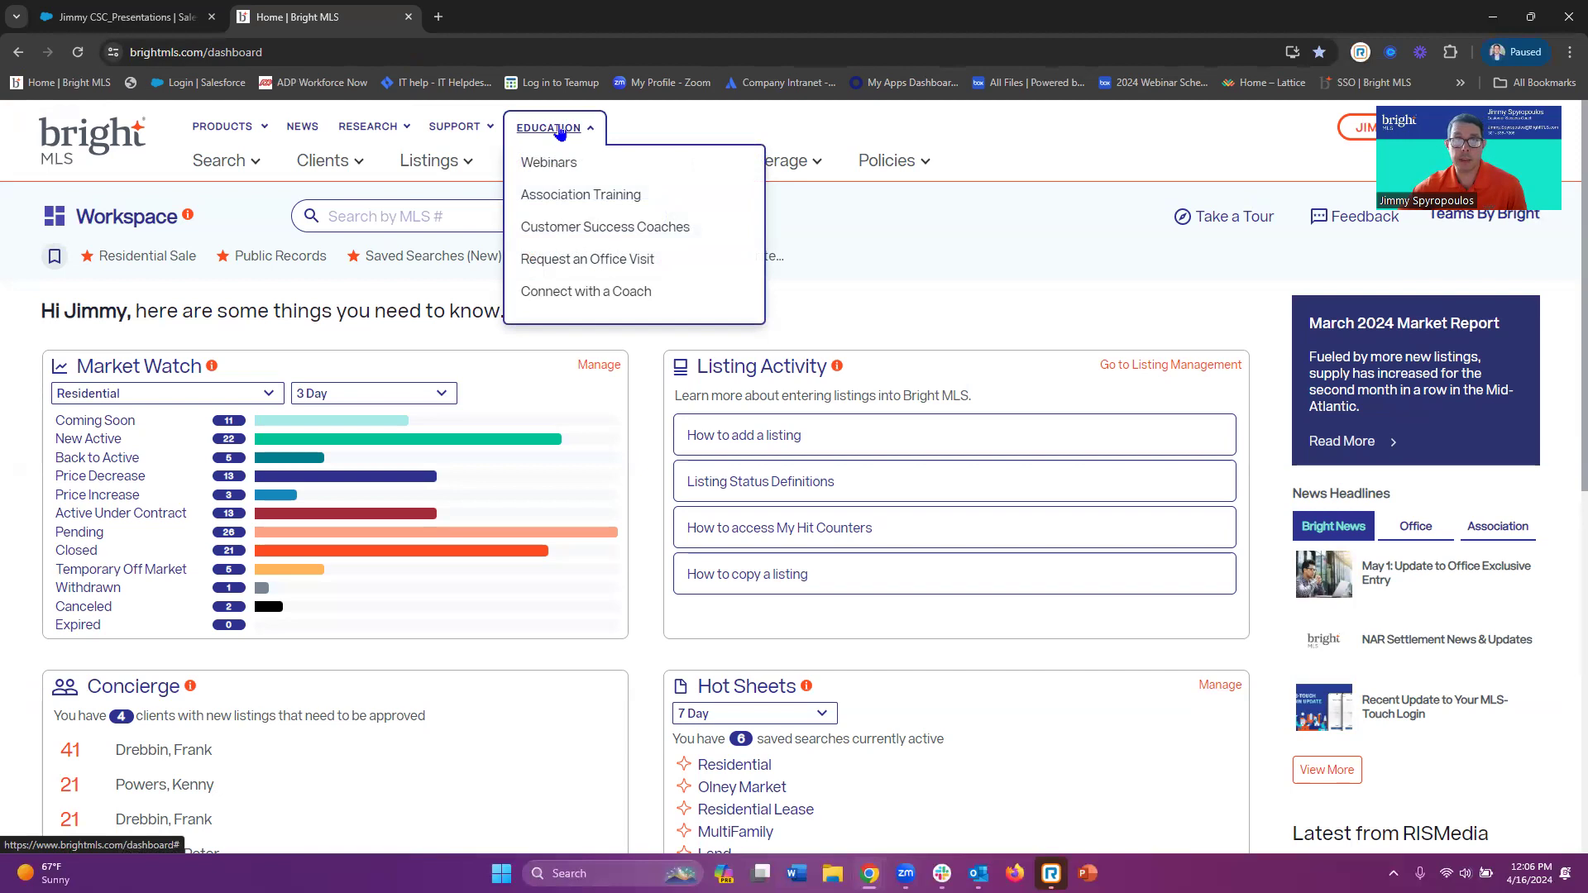
{"action": "left_click", "coordinate": [592, 294]}
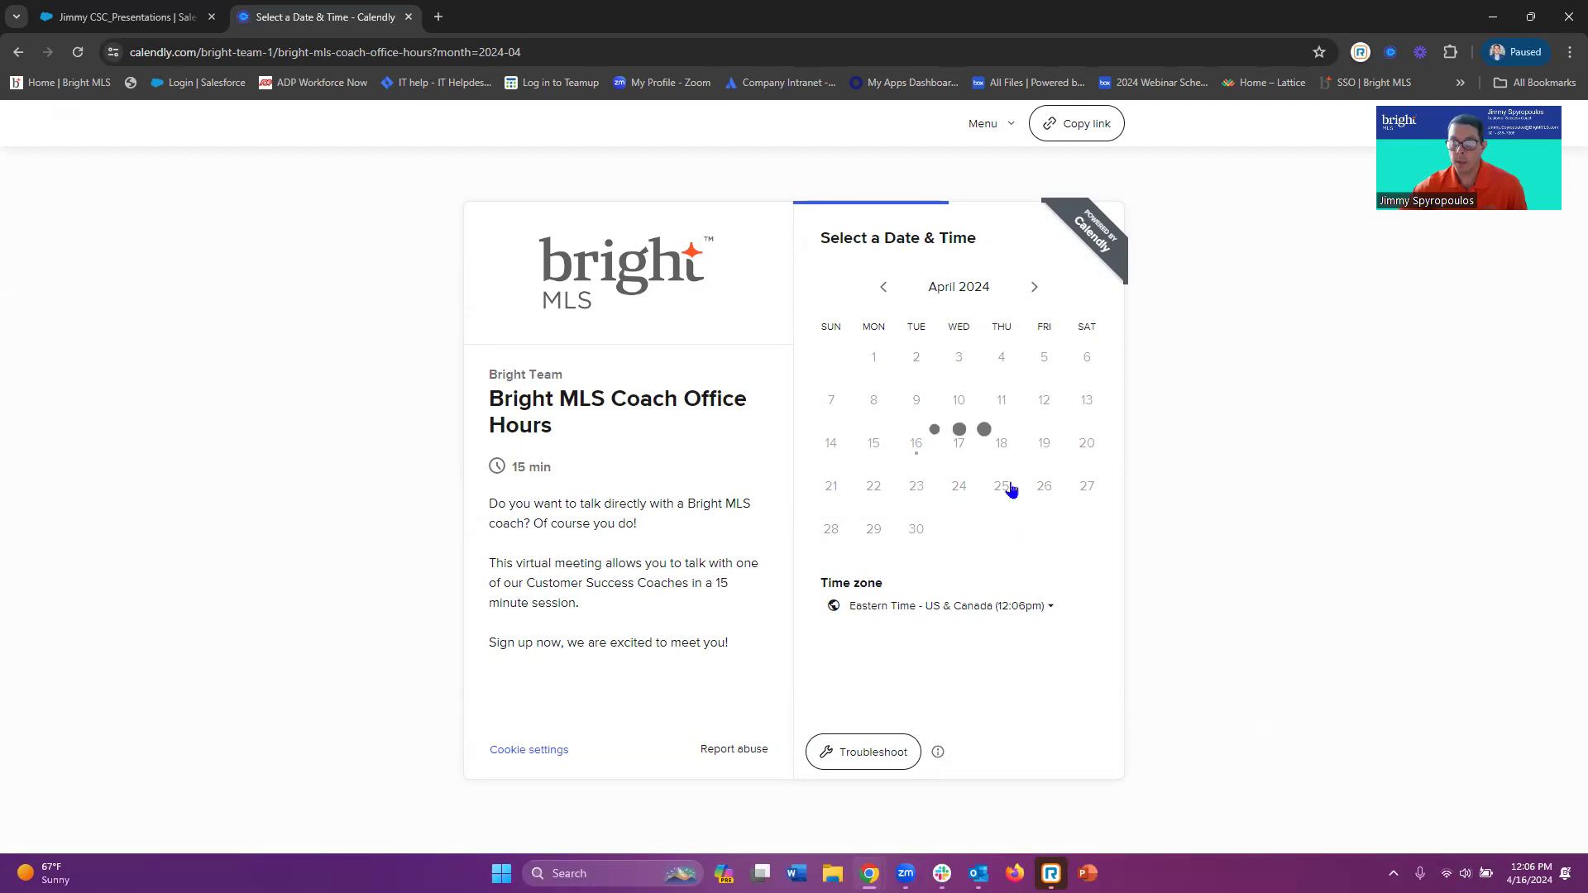
Preview booking a 9:15am coach session on April 25, then return to the dashboard
{"action": "left_click", "coordinate": [1006, 488]}
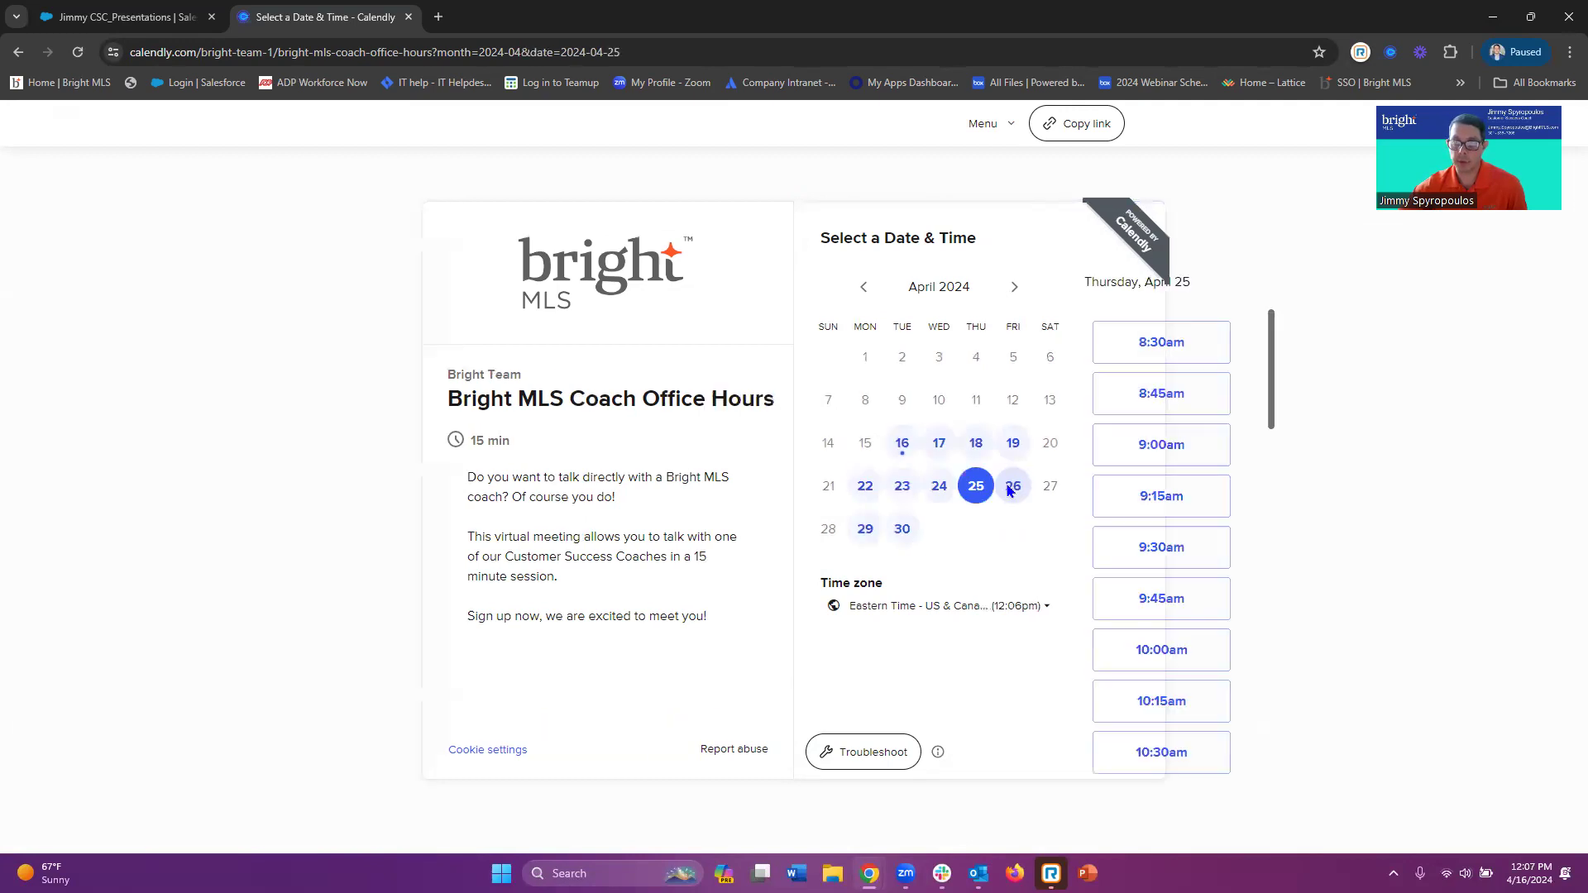
{"action": "left_click", "coordinate": [1079, 519]}
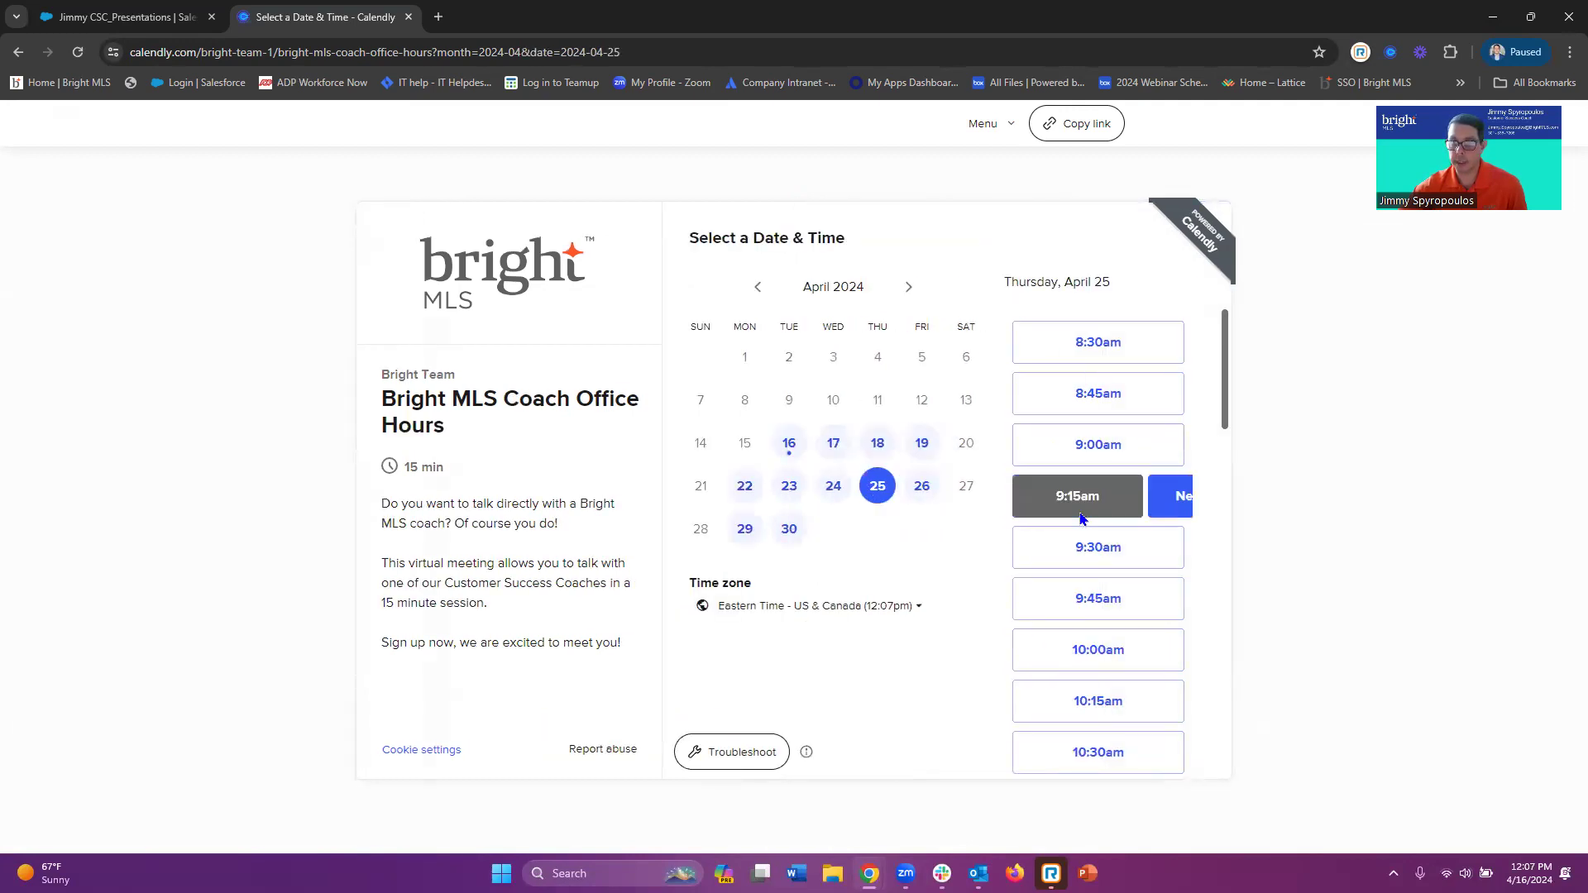
{"action": "left_click", "coordinate": [1145, 503]}
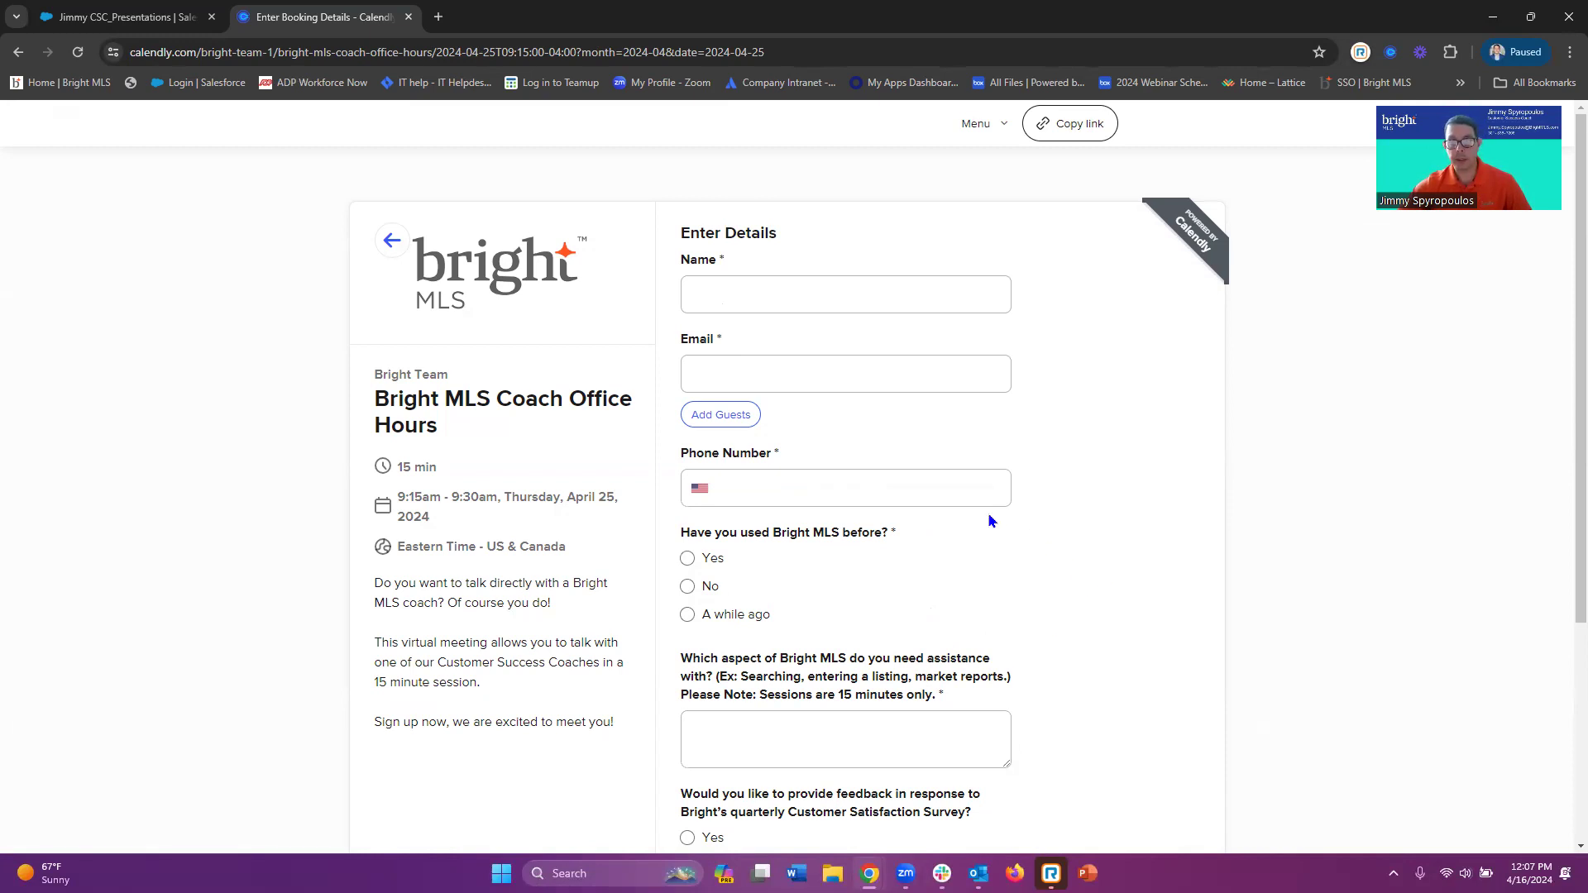
{"action": "left_click", "coordinate": [18, 53]}
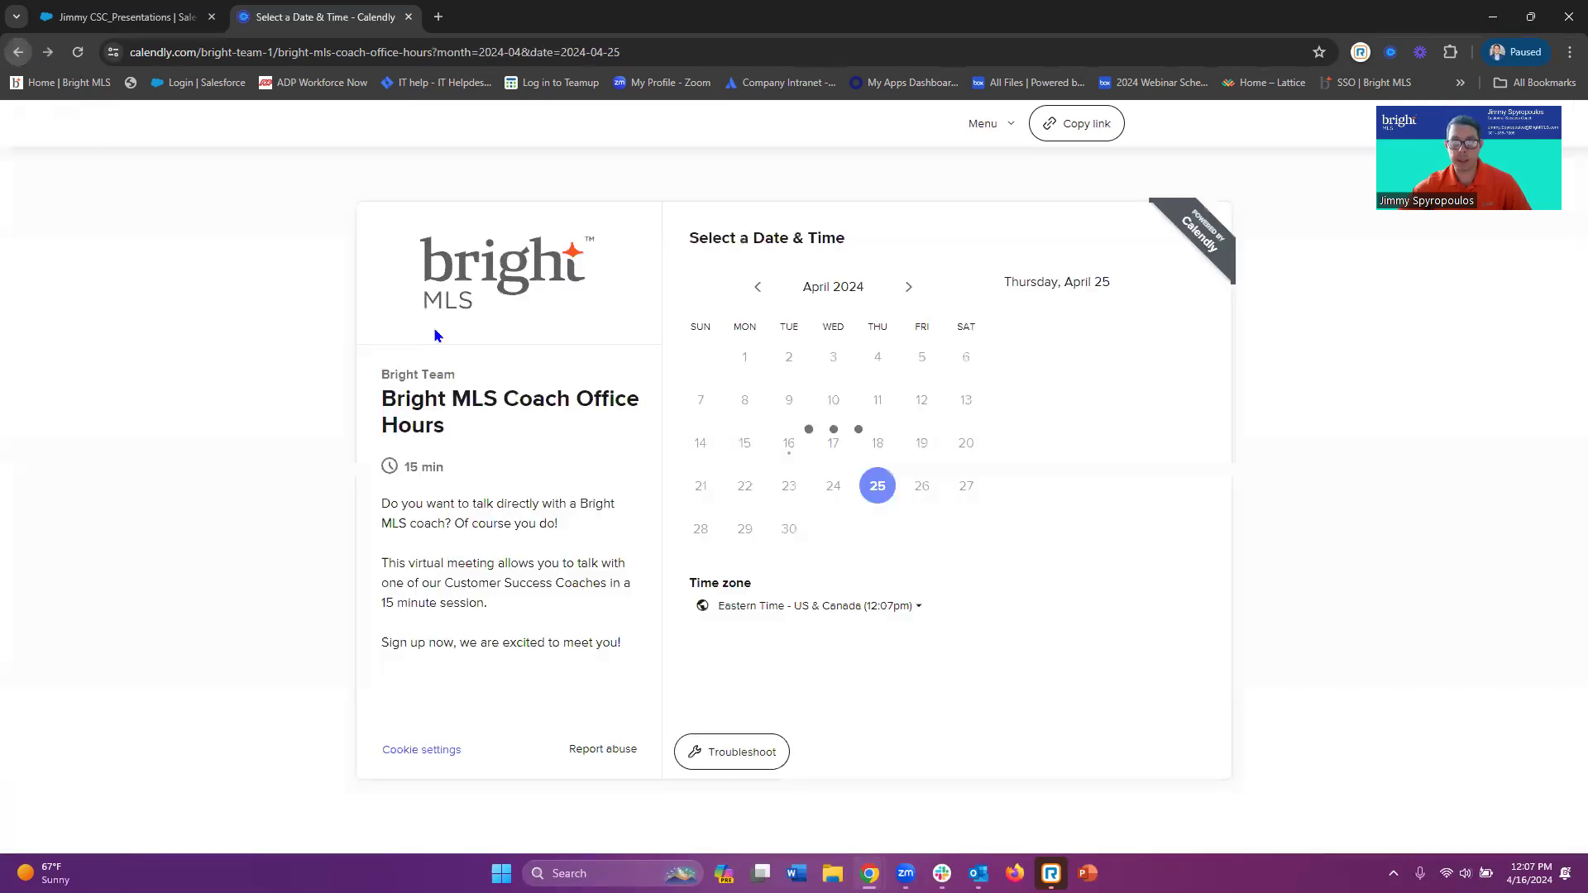
{"action": "left_click", "coordinate": [18, 52]}
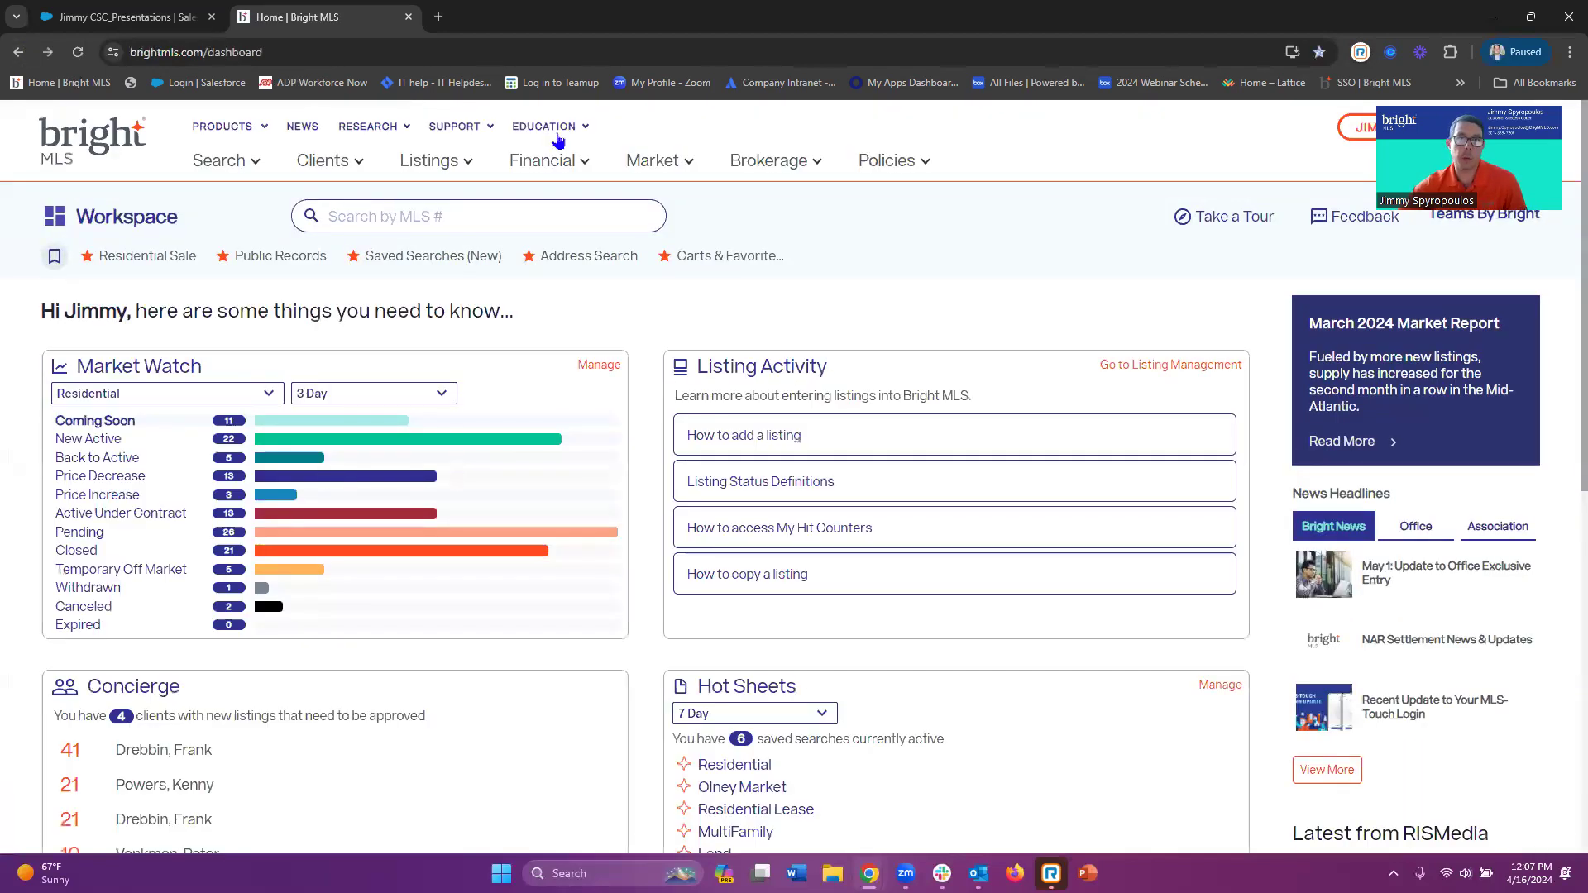
Open Education > Webinars and scroll to the upcoming webinar list with Register buttons
{"action": "left_click", "coordinate": [553, 129]}
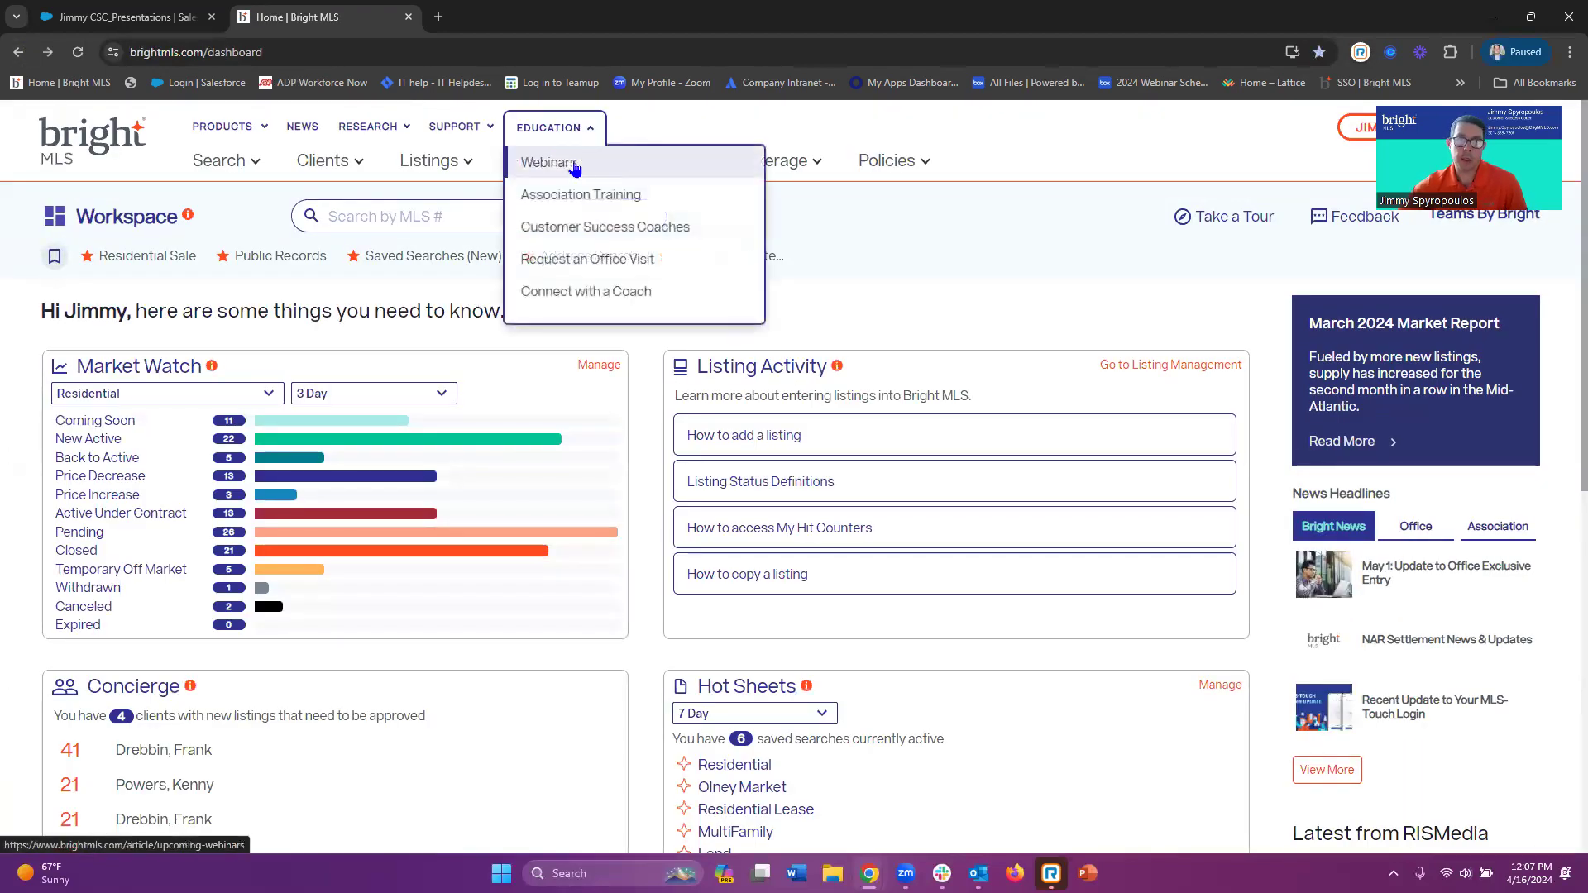
{"action": "left_click", "coordinate": [573, 165]}
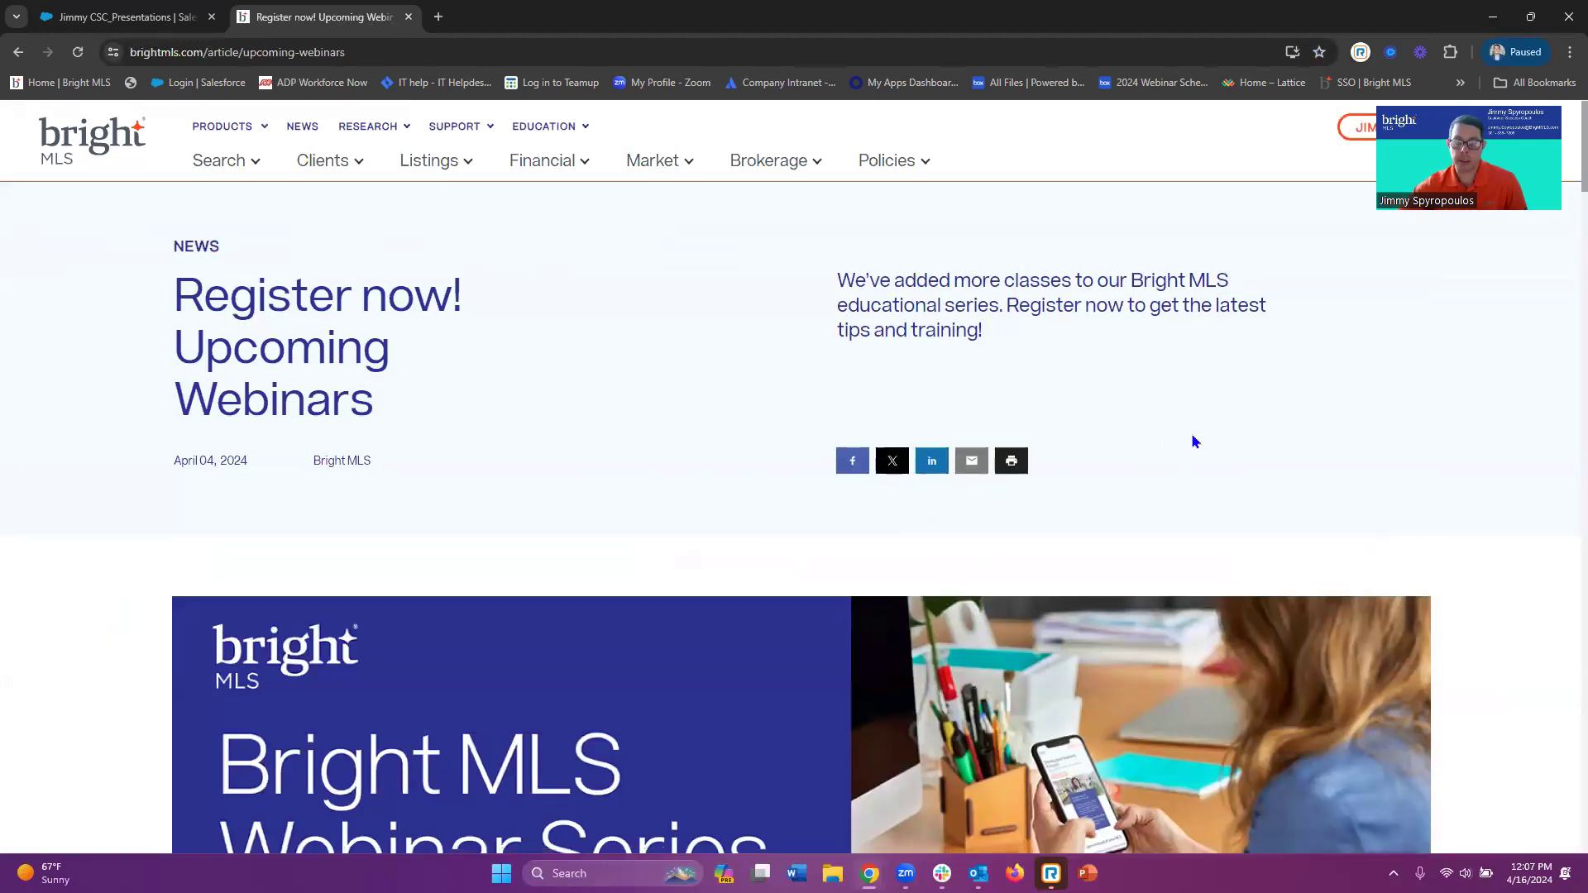
{"action": "scroll", "coordinate": [1191, 438], "scroll_direction": "down", "scroll_amount": 8}
{"action": "scroll", "coordinate": [1059, 466], "scroll_direction": "down", "scroll_amount": 3}
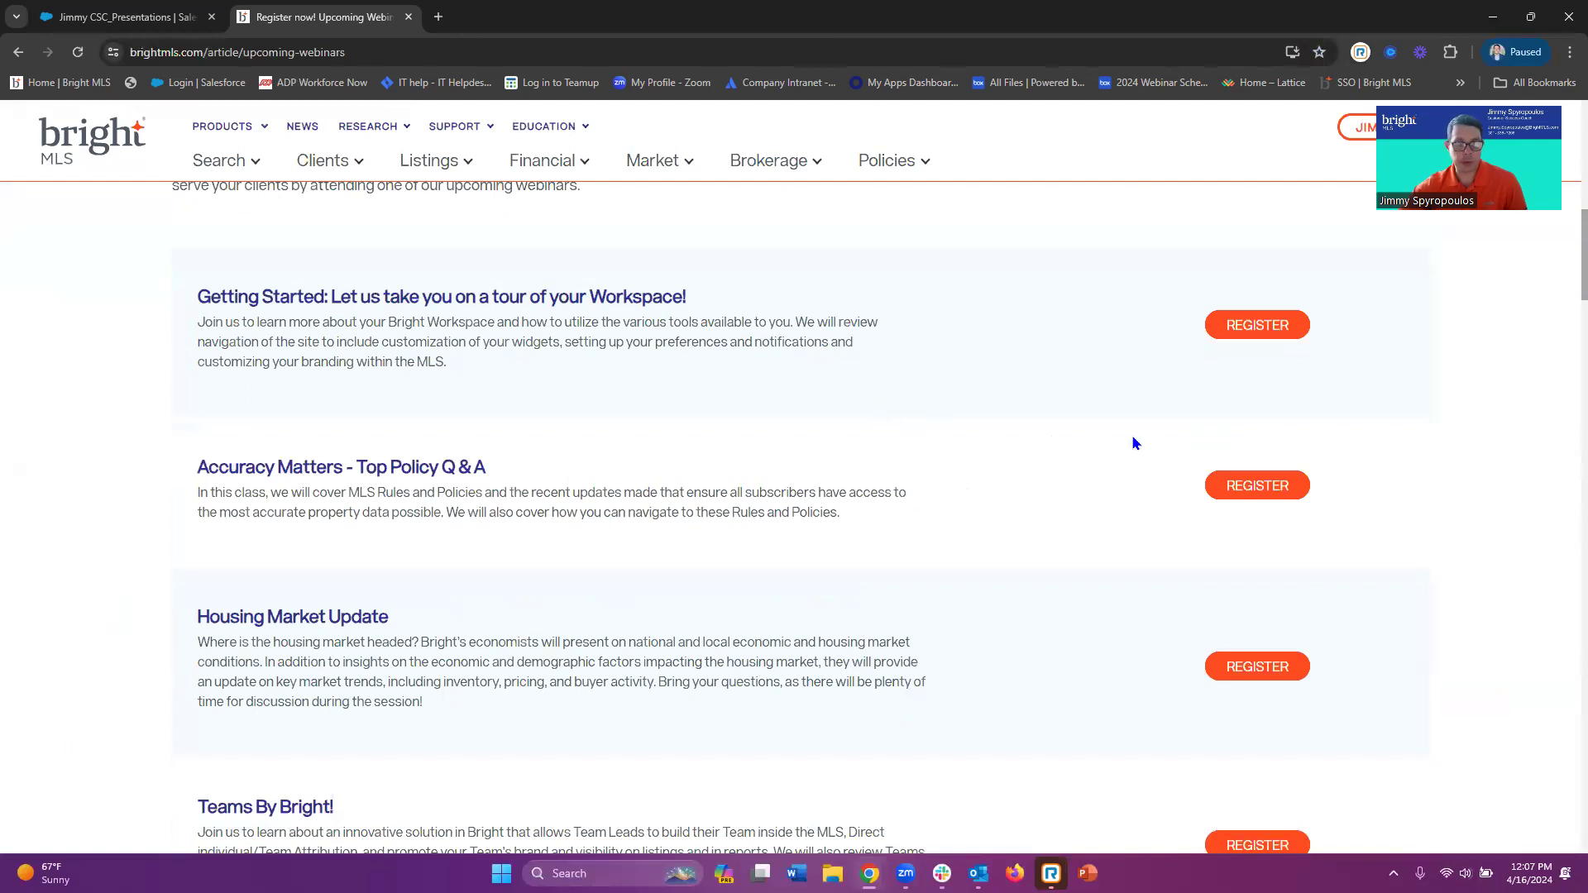
{"action": "scroll", "coordinate": [1097, 415], "scroll_direction": "down", "scroll_amount": 1}
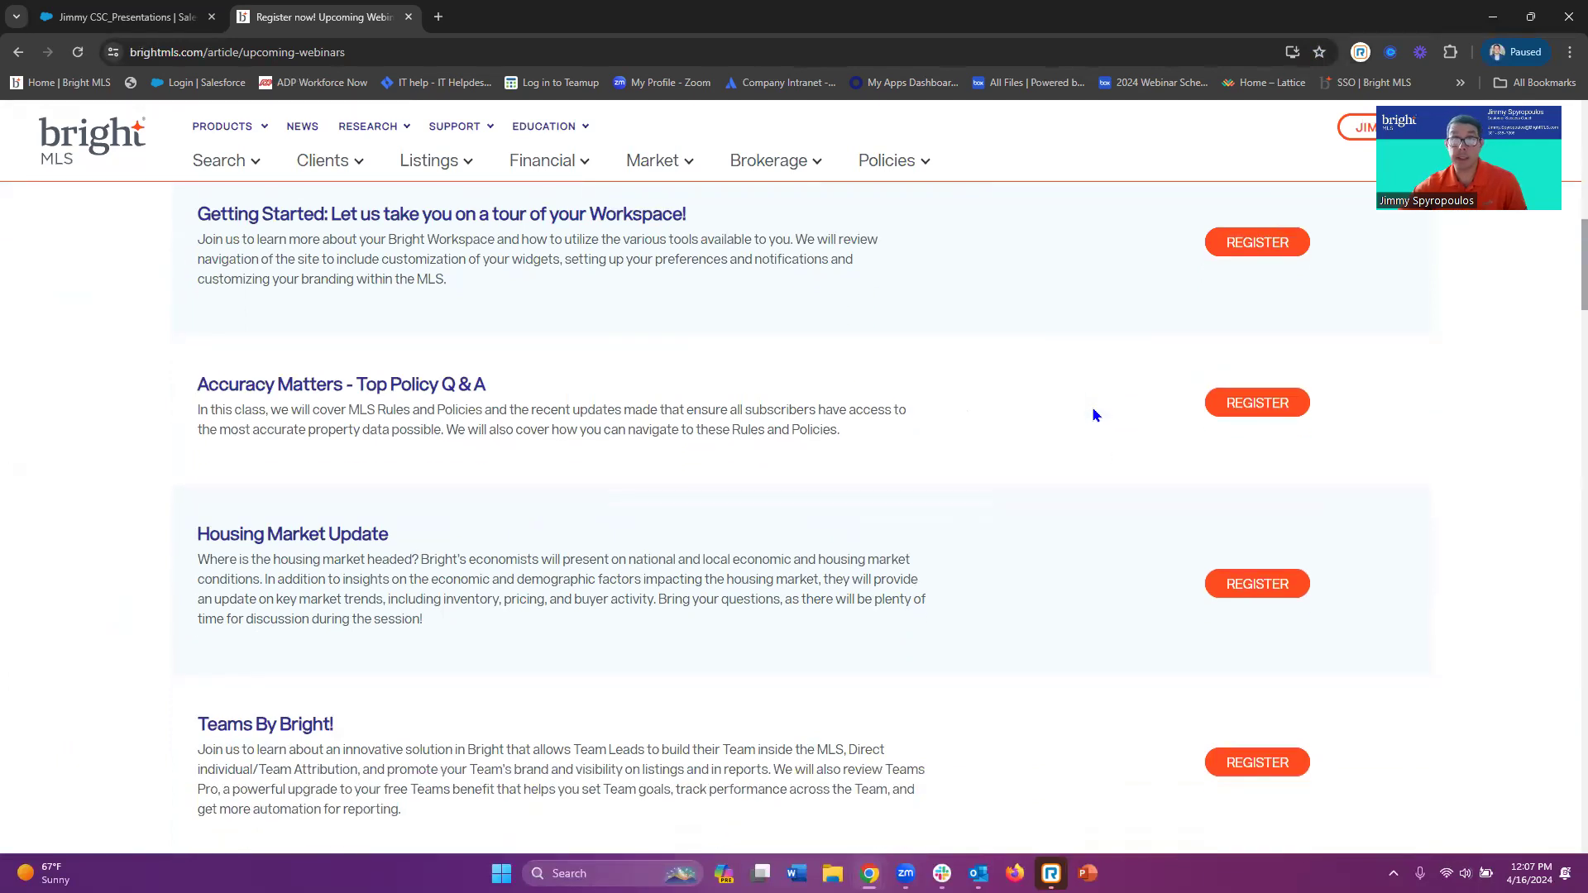